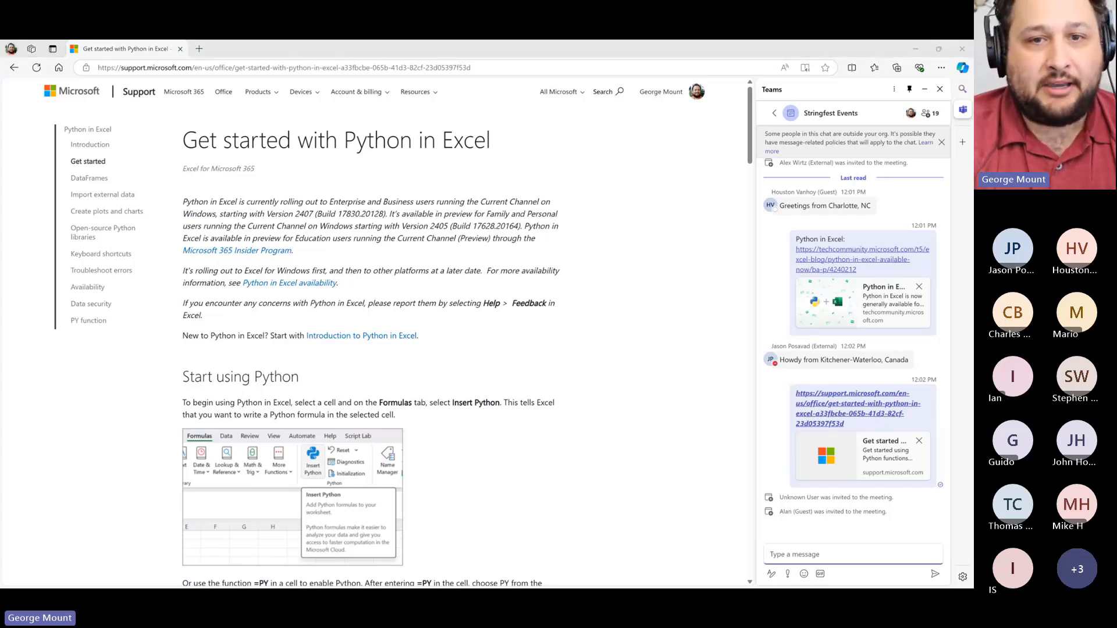
Switch to the "Python in Excel – Available Now" article and skim it down to the other resources and comments
{"action": "left_click_drag", "start_coordinate": [973, 311], "coordinate": [570, 42]}
{"action": "scroll", "coordinate": [508, 289], "scroll_direction": "down", "scroll_amount": 4}
{"action": "scroll", "coordinate": [508, 289], "scroll_direction": "up", "scroll_amount": 4}
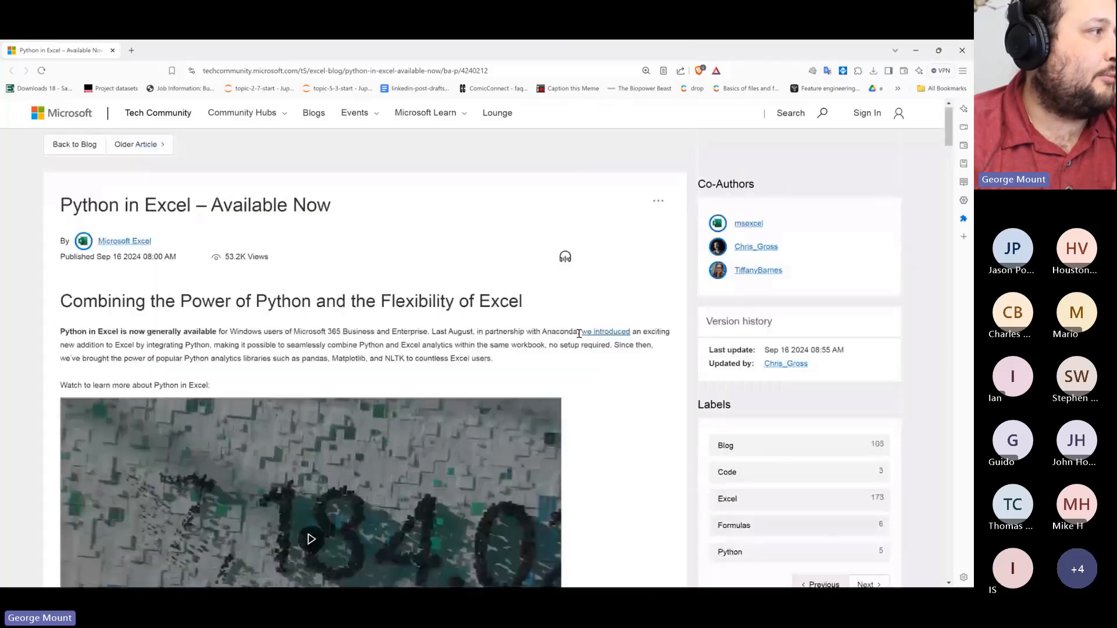
{"action": "scroll", "coordinate": [580, 337], "scroll_direction": "down", "scroll_amount": 12}
{"action": "scroll", "coordinate": [580, 337], "scroll_direction": "down", "scroll_amount": 20}
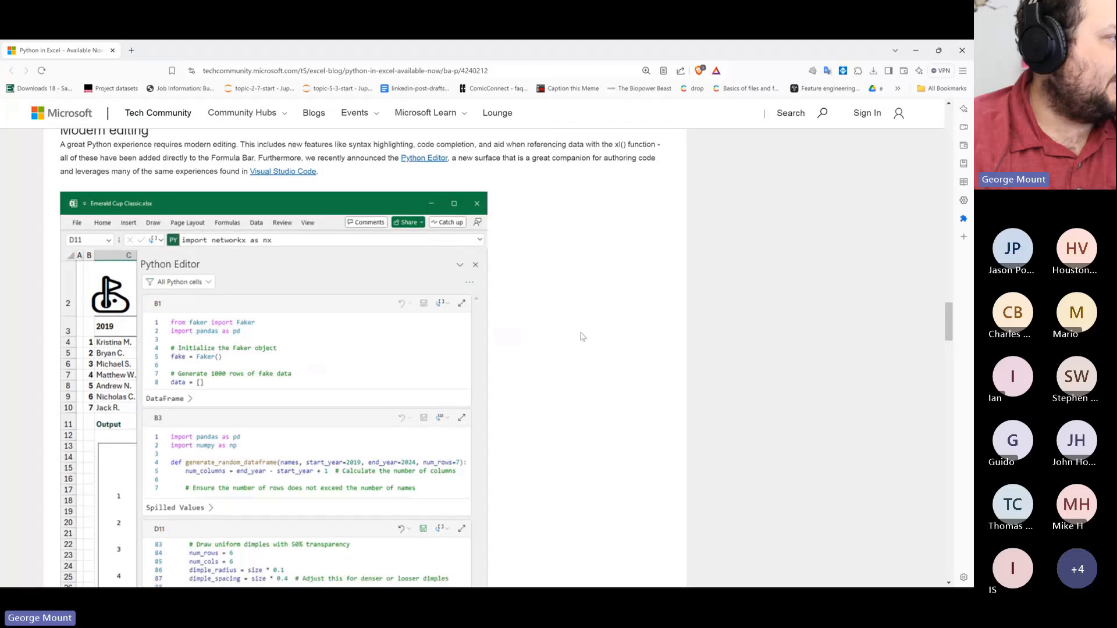
{"action": "scroll", "coordinate": [582, 337], "scroll_direction": "down", "scroll_amount": 15}
{"action": "scroll", "coordinate": [582, 338], "scroll_direction": "down", "scroll_amount": 6}
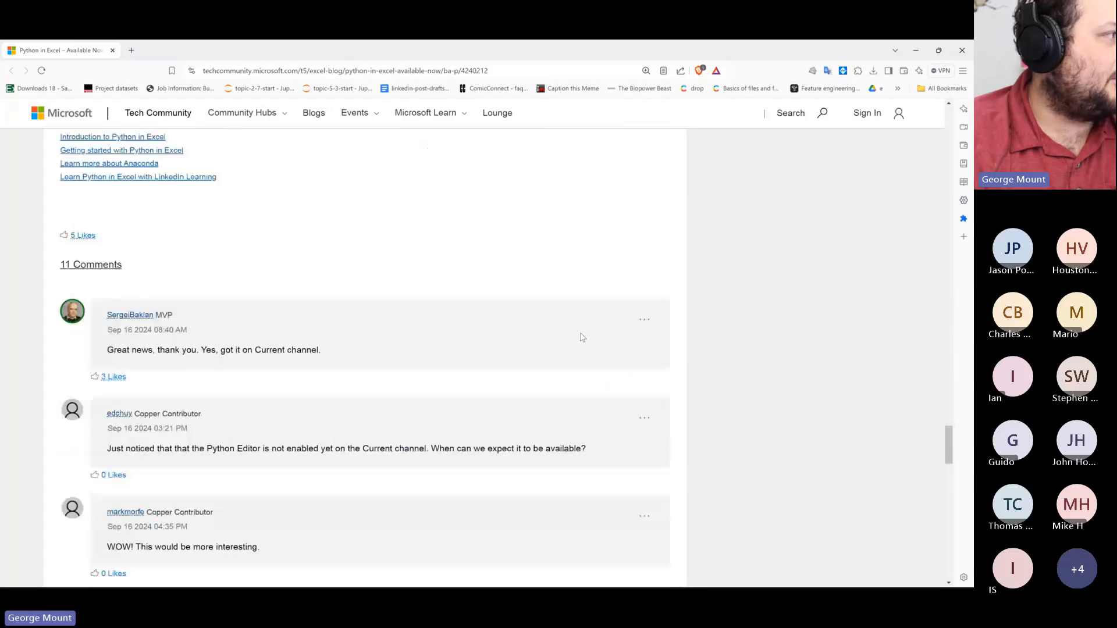
{"action": "scroll", "coordinate": [580, 337], "scroll_direction": "up", "scroll_amount": 1}
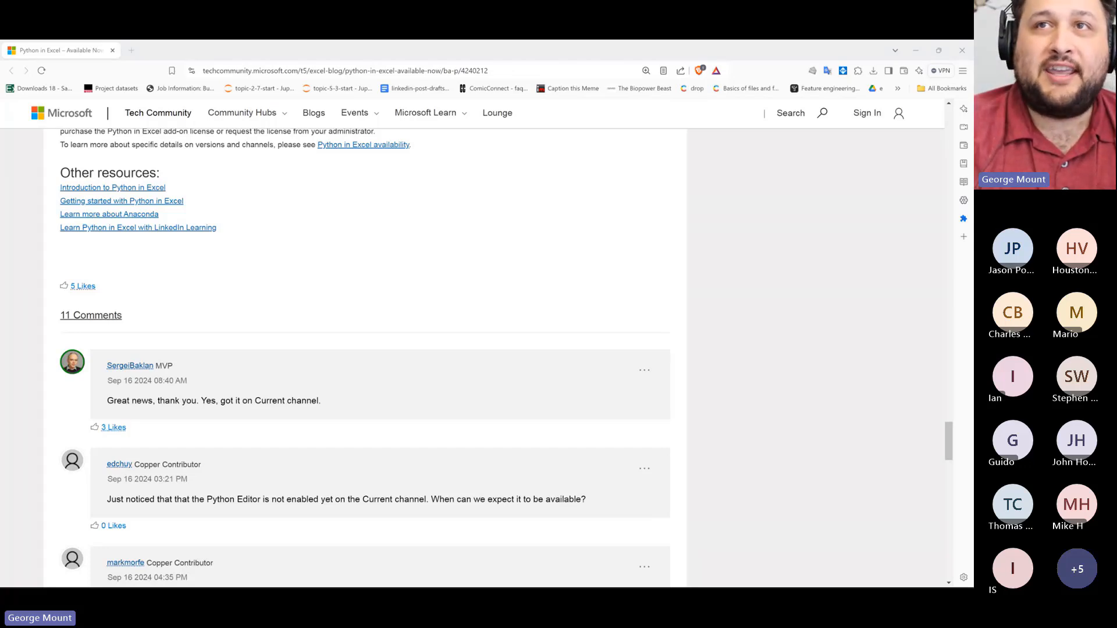
Bring up the "Copilot in Excel with Python" support page and take its web address to share in the meeting chat
{"action": "left_click_drag", "start_coordinate": [971, 414], "coordinate": [343, 50]}
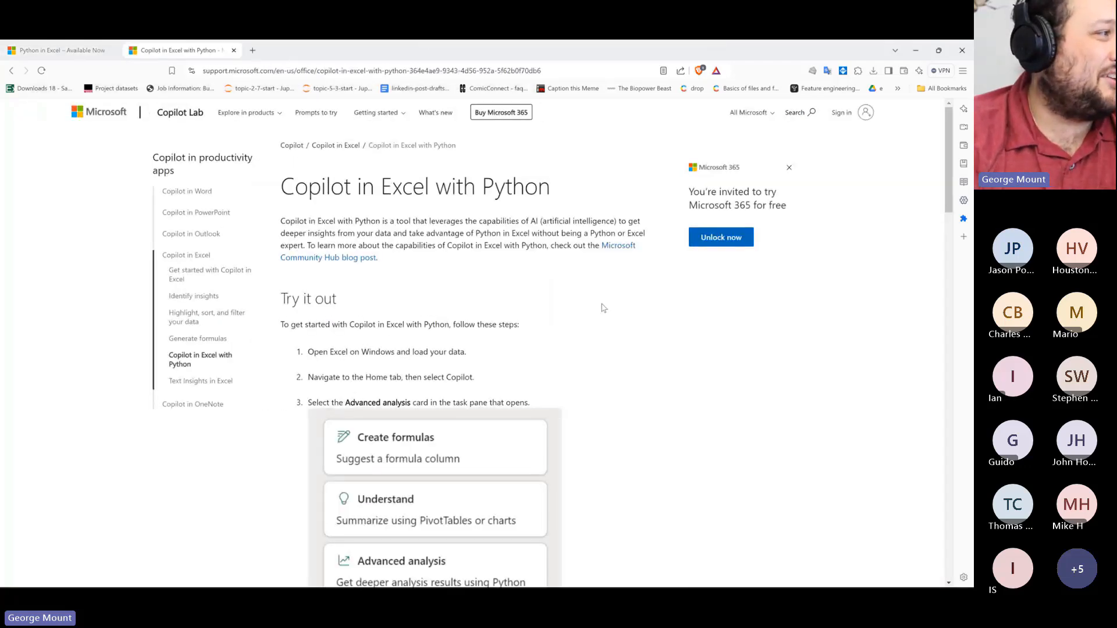
{"action": "left_click", "coordinate": [265, 70]}
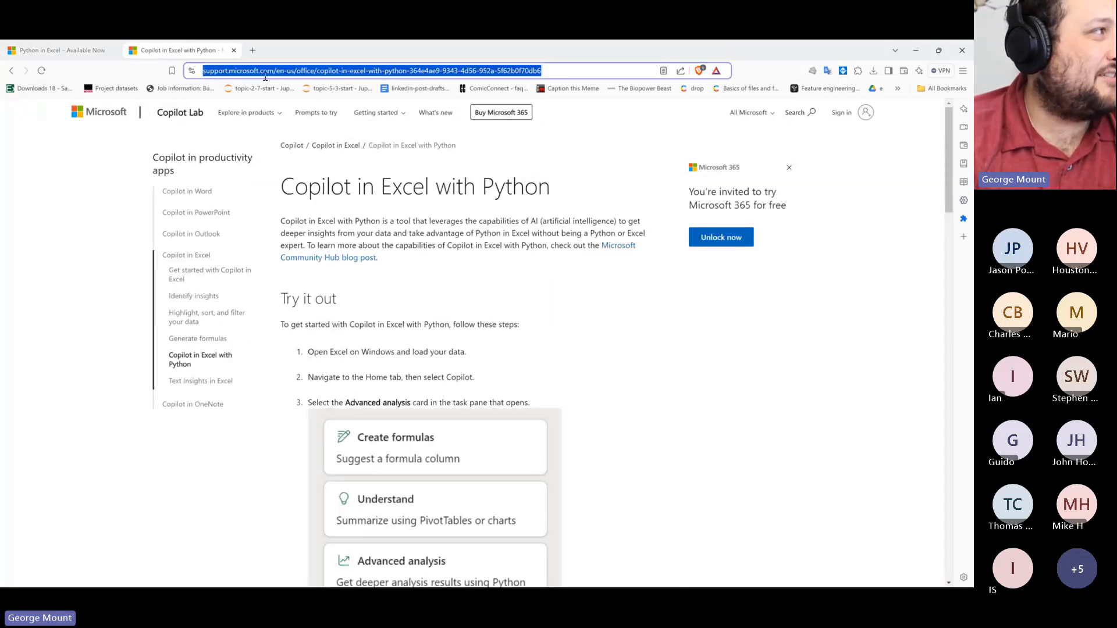
{"action": "key", "text": "BackSpace"}
{"action": "key", "text": "alt+Tab"}
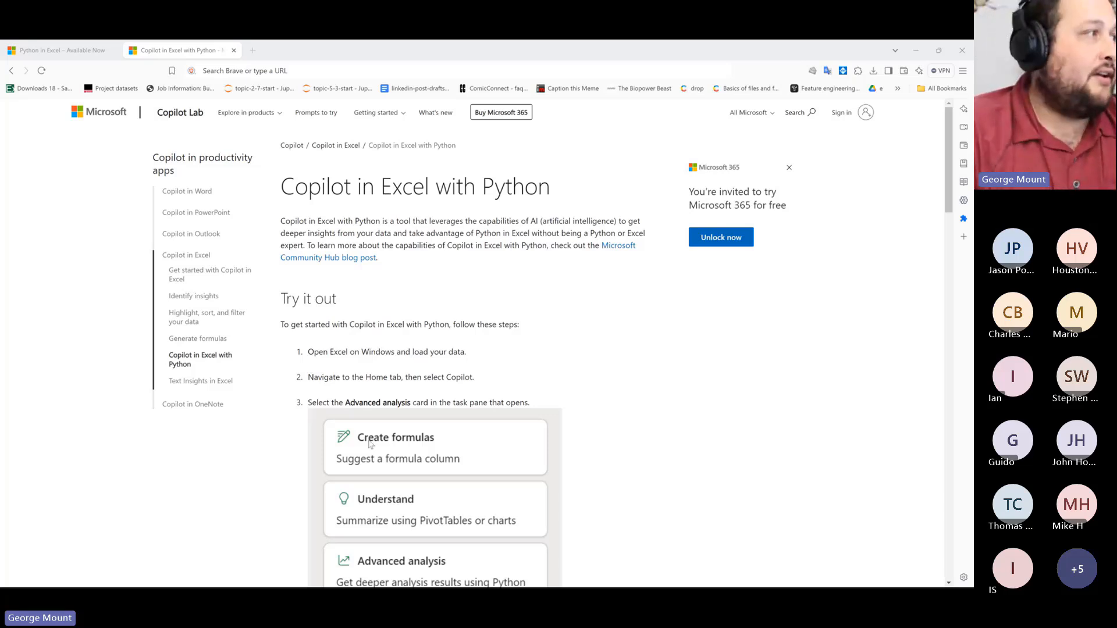
{"action": "left_click", "coordinate": [676, 379]}
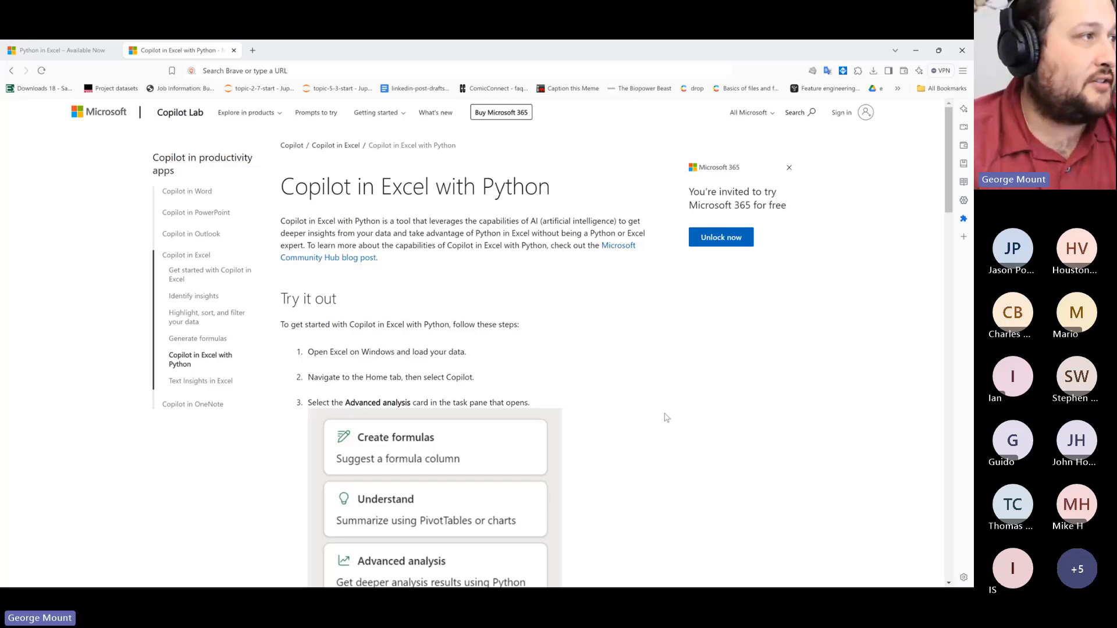
Return to the "Python in Excel – Available Now" article and review its introduction on general availability
{"action": "scroll", "coordinate": [664, 414], "scroll_direction": "down", "scroll_amount": 2}
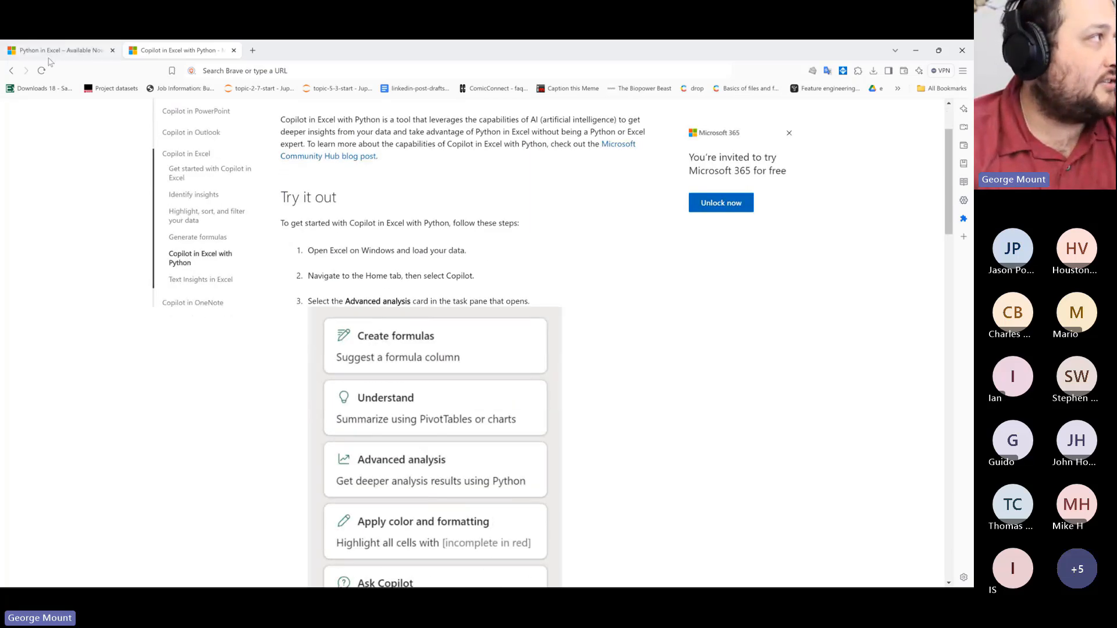
{"action": "left_click", "coordinate": [49, 57]}
{"action": "scroll", "coordinate": [183, 142], "scroll_direction": "up", "scroll_amount": 20}
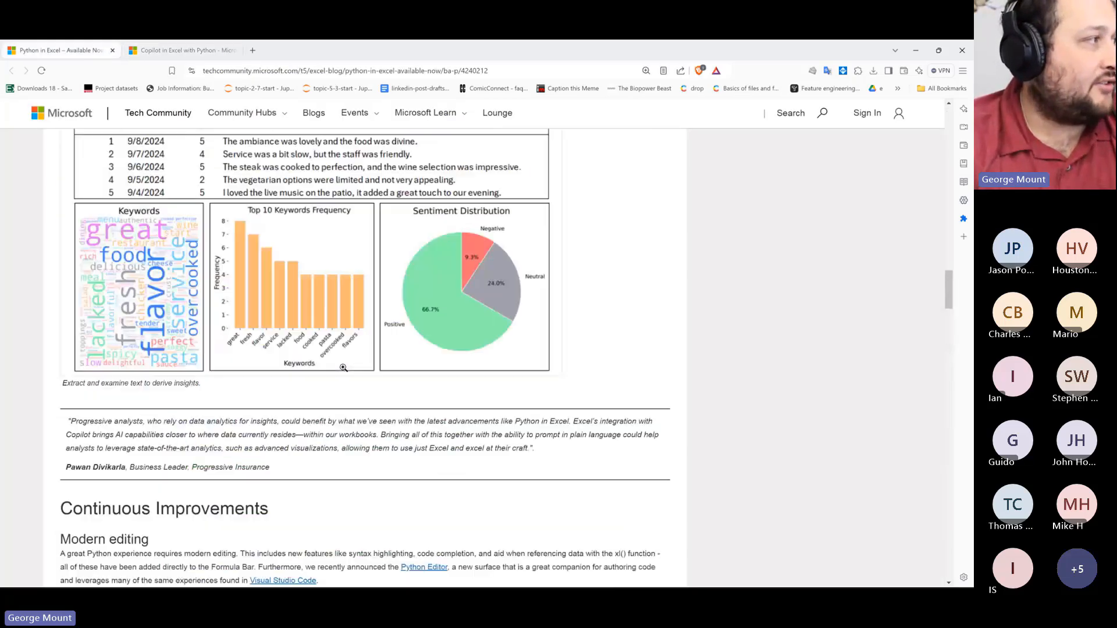
{"action": "scroll", "coordinate": [348, 373], "scroll_direction": "up", "scroll_amount": 10}
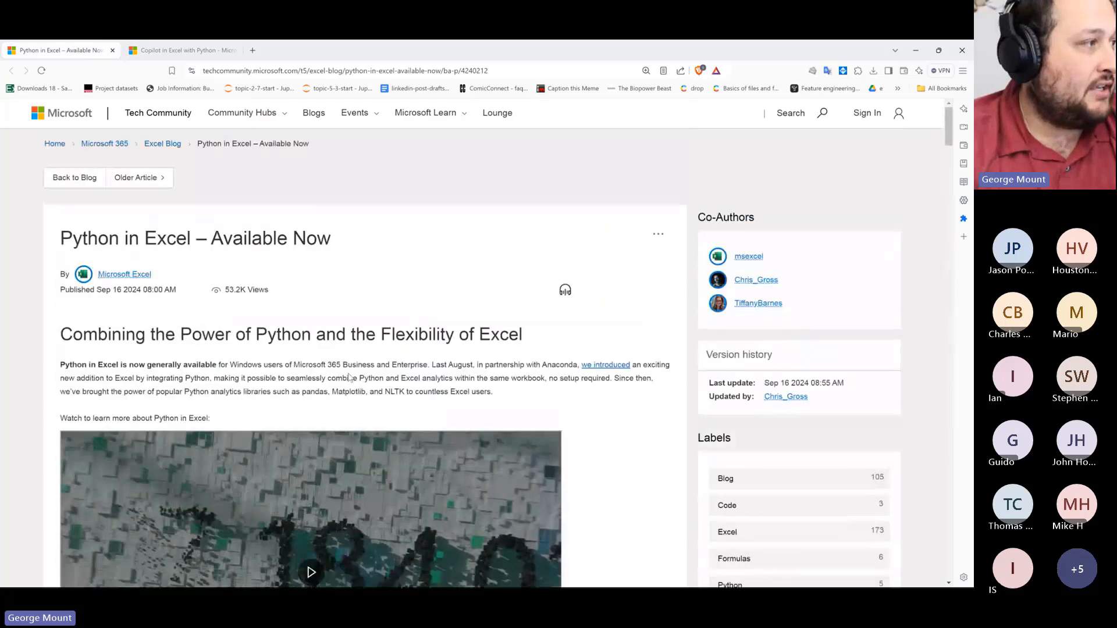
{"action": "scroll", "coordinate": [602, 419], "scroll_direction": "down", "scroll_amount": 3}
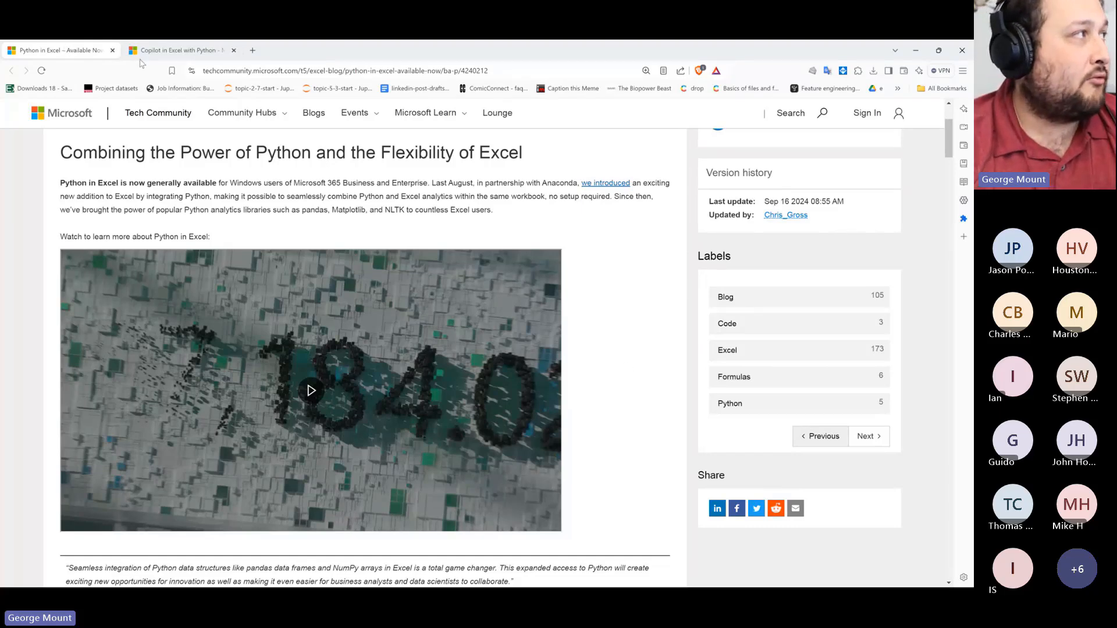
Examine the "Copilot in Excel with Python" support page for the steps and prompts that start an advanced analysis
{"action": "left_click", "coordinate": [171, 51]}
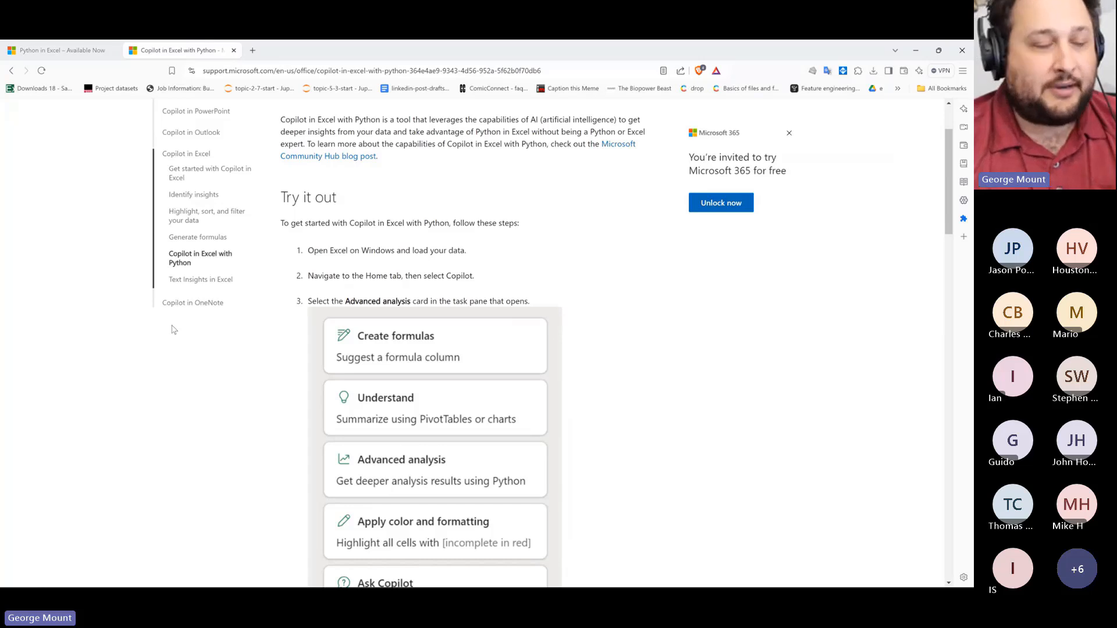
{"action": "scroll", "coordinate": [172, 329], "scroll_direction": "up", "scroll_amount": 2}
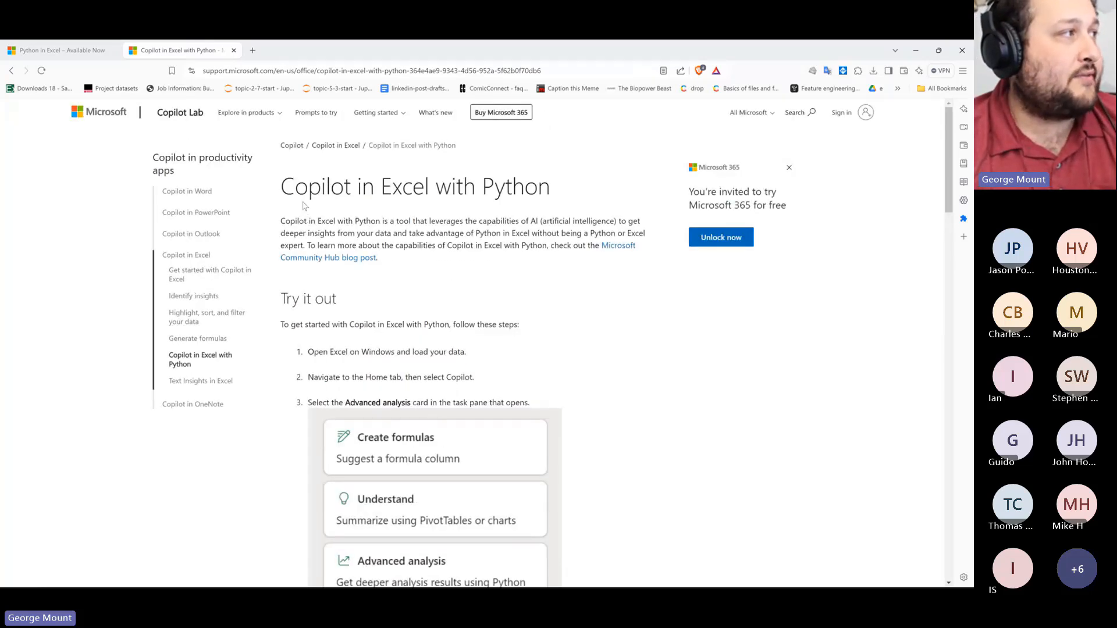
{"action": "left_click_drag", "start_coordinate": [295, 186], "coordinate": [466, 185]}
{"action": "left_click", "coordinate": [361, 192]}
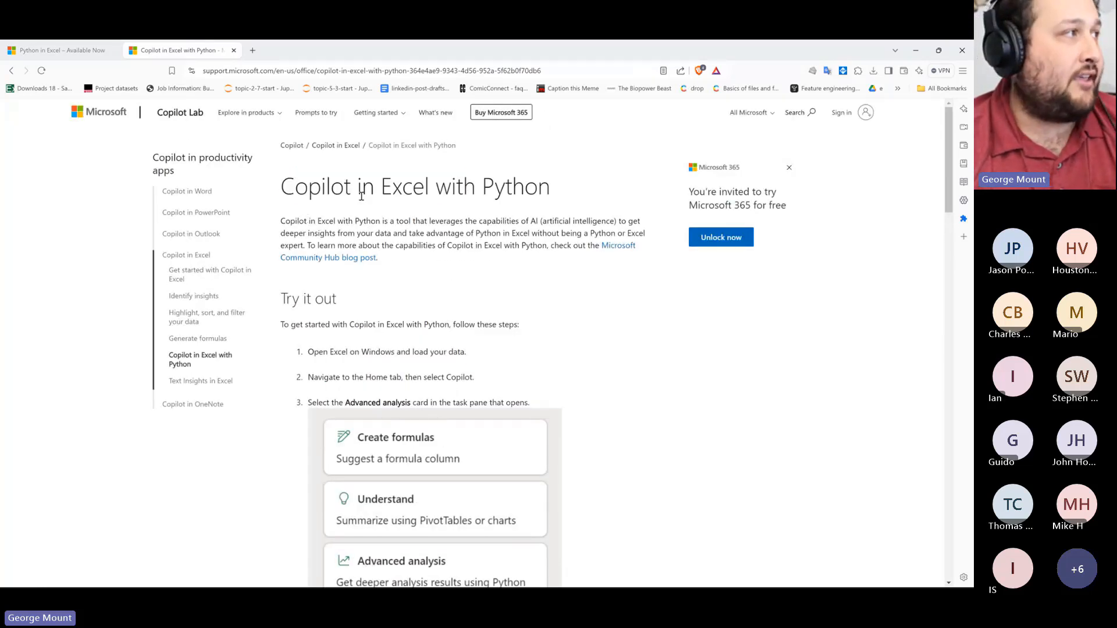
{"action": "scroll", "coordinate": [606, 290], "scroll_direction": "down", "scroll_amount": 4}
{"action": "scroll", "coordinate": [606, 289], "scroll_direction": "down", "scroll_amount": 8}
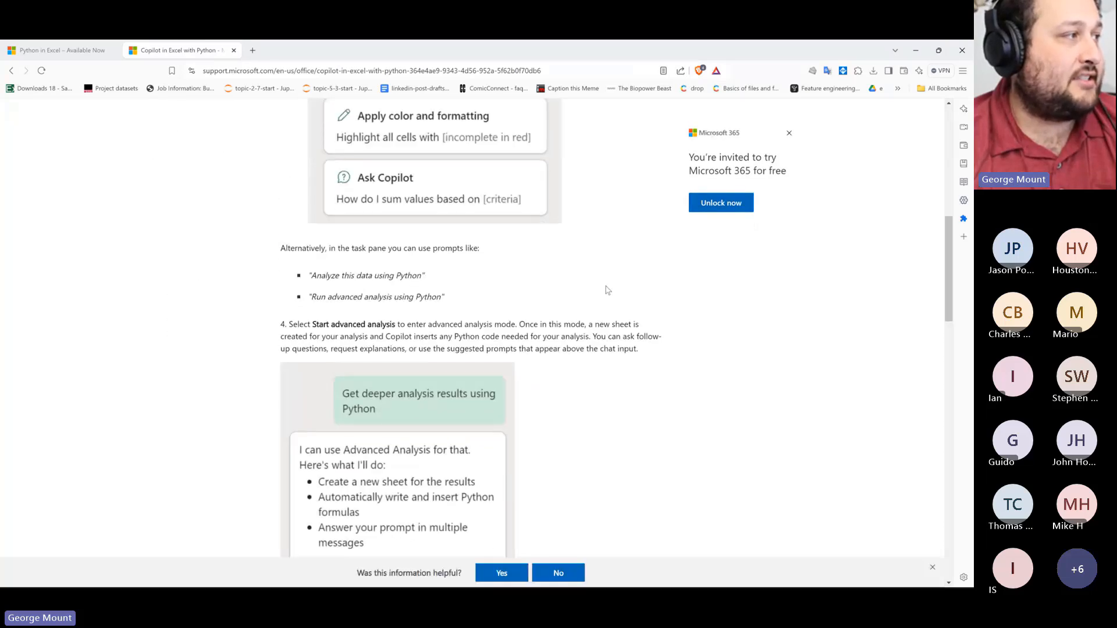
{"action": "scroll", "coordinate": [605, 291], "scroll_direction": "up", "scroll_amount": 12}
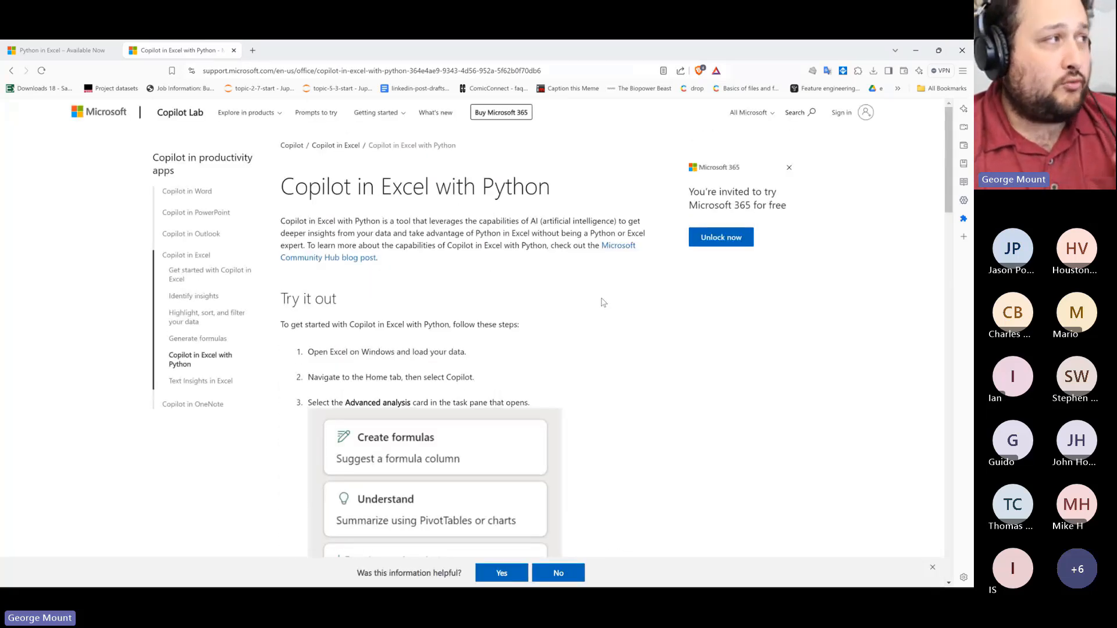
{"action": "scroll", "coordinate": [625, 334], "scroll_direction": "down", "scroll_amount": 3}
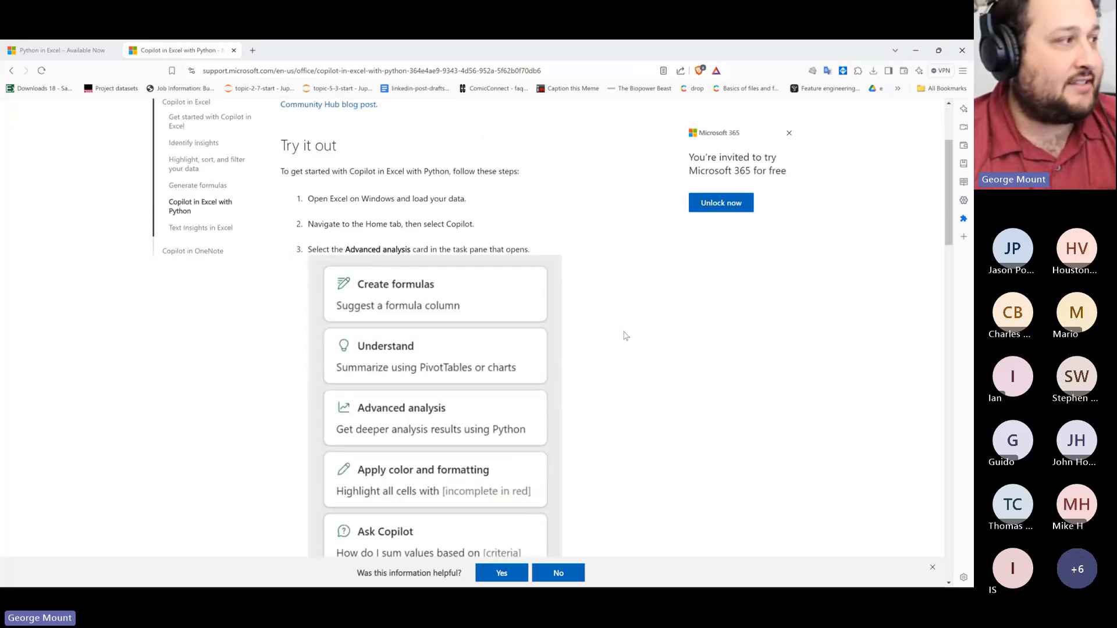
{"action": "scroll", "coordinate": [625, 334], "scroll_direction": "down", "scroll_amount": 4}
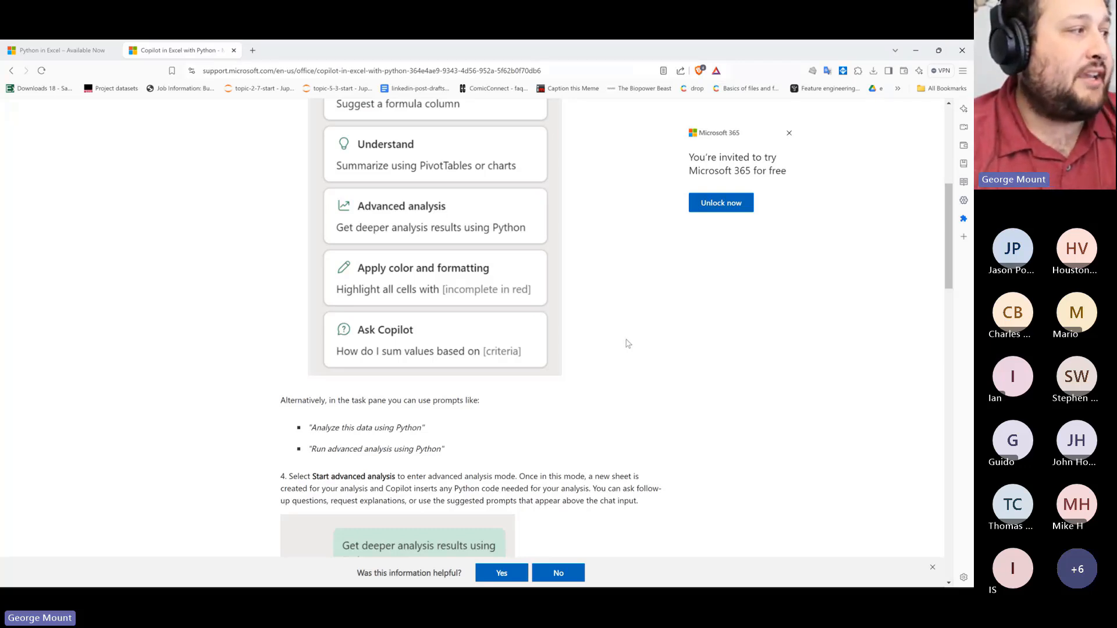
{"action": "scroll", "coordinate": [626, 342], "scroll_direction": "down", "scroll_amount": 3}
{"action": "scroll", "coordinate": [673, 369], "scroll_direction": "up", "scroll_amount": 10}
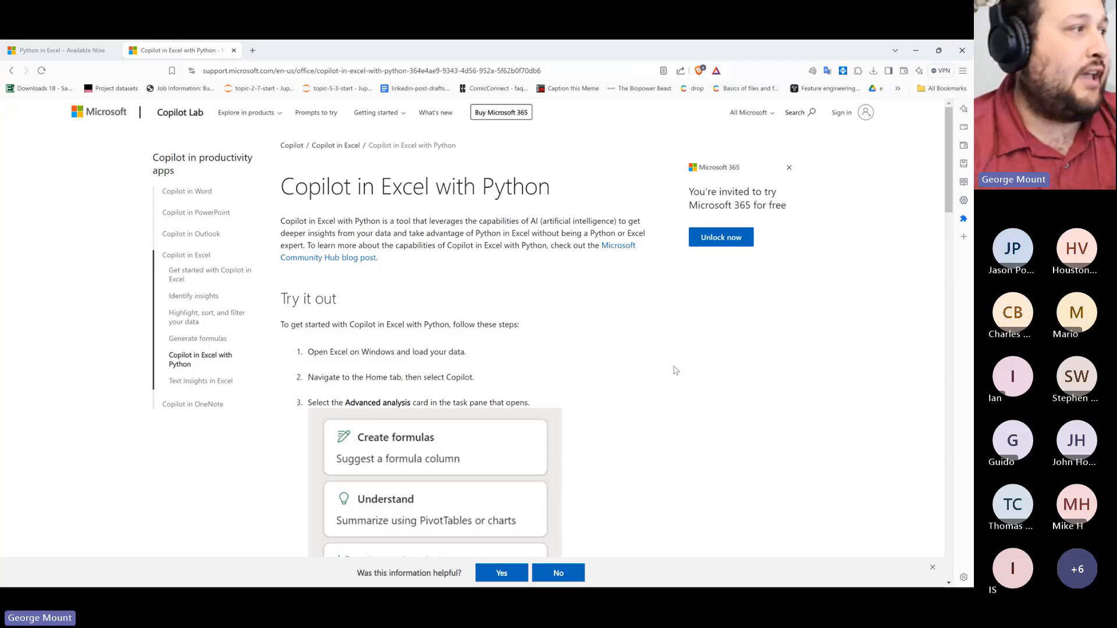
{"action": "scroll", "coordinate": [675, 370], "scroll_direction": "down", "scroll_amount": 3}
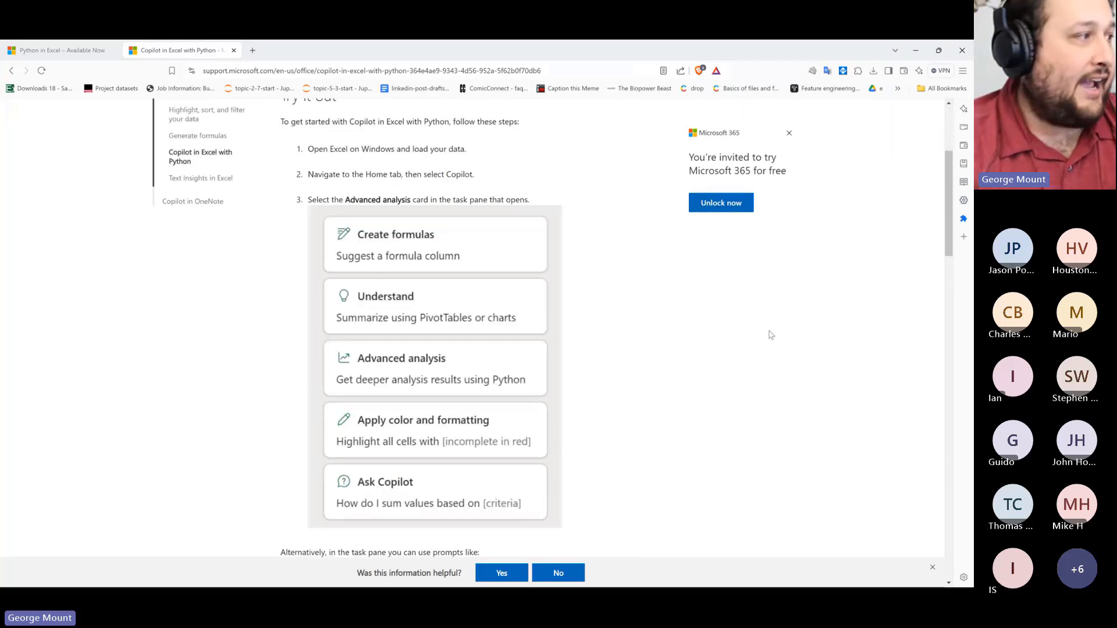
{"action": "scroll", "coordinate": [739, 326], "scroll_direction": "down", "scroll_amount": 7}
{"action": "scroll", "coordinate": [736, 335], "scroll_direction": "up", "scroll_amount": 6}
{"action": "scroll", "coordinate": [737, 336], "scroll_direction": "up", "scroll_amount": 4}
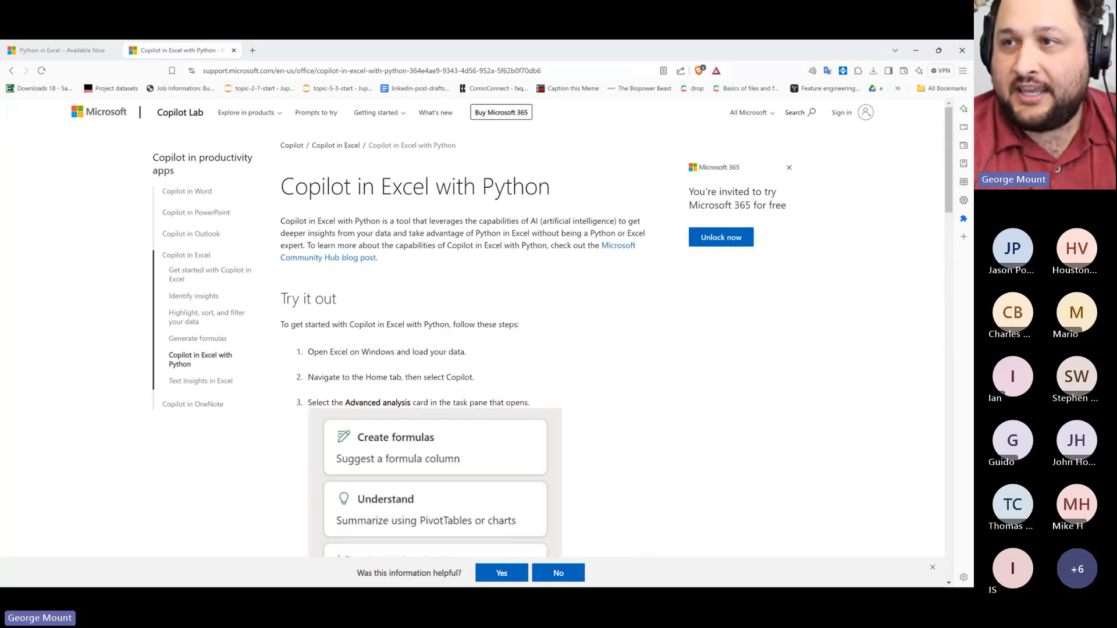
Open the downloads folder holding python-excel-advanced-analysis-demos-main.zip and bring up the workbook copilot-advanced-analysis-demo-1.xlsx in Excel
{"action": "key", "text": "alt+Tab"}
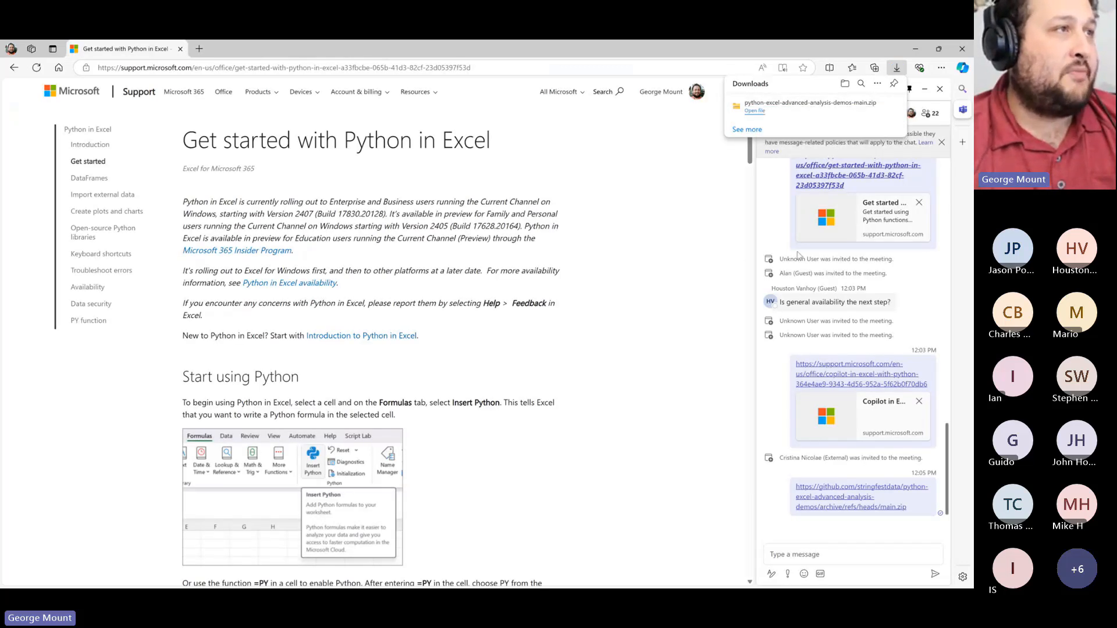
{"action": "left_click", "coordinate": [845, 83]}
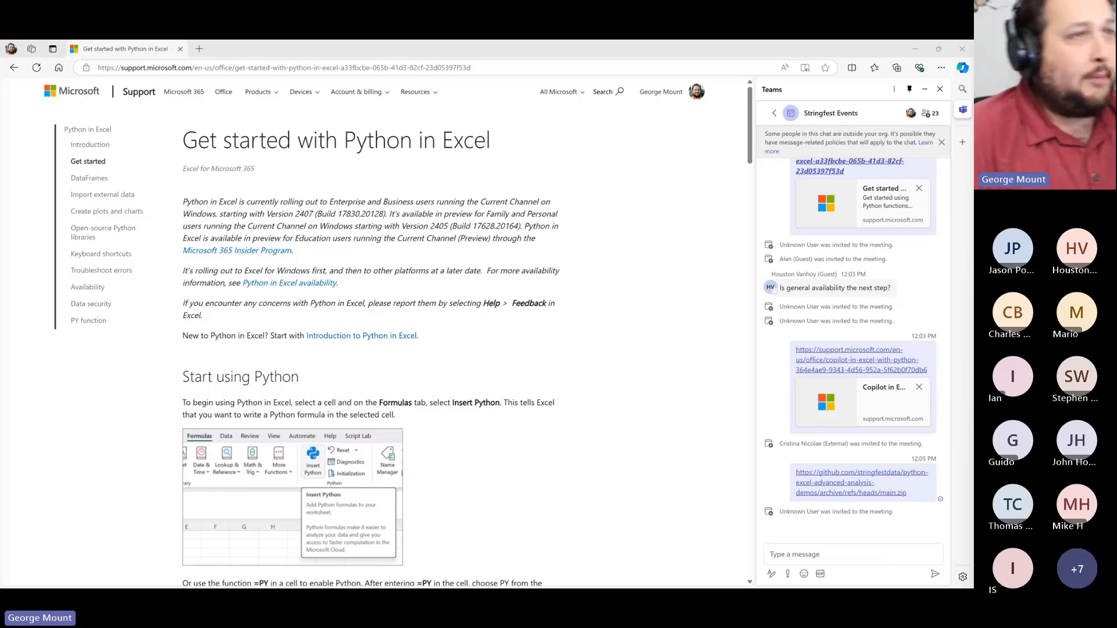
{"action": "left_click_drag", "start_coordinate": [973, 239], "coordinate": [511, 41]}
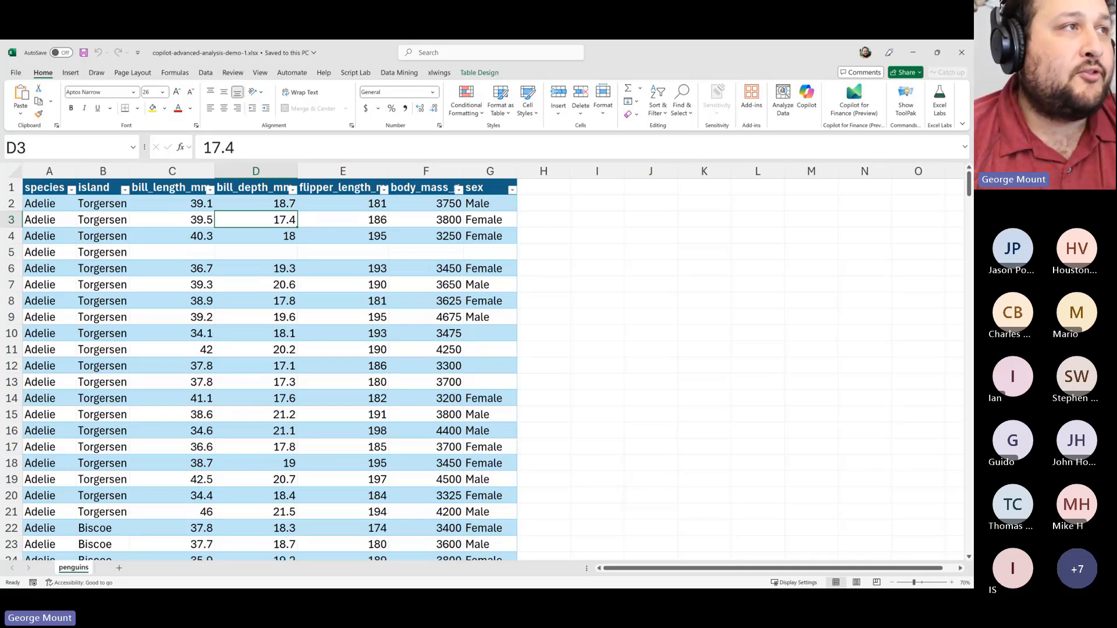
Open Copilot in a widened pane and turn on AutoSave by uploading the workbook to OneDrive - Stringfest Analytics
{"action": "left_click", "coordinate": [804, 108]}
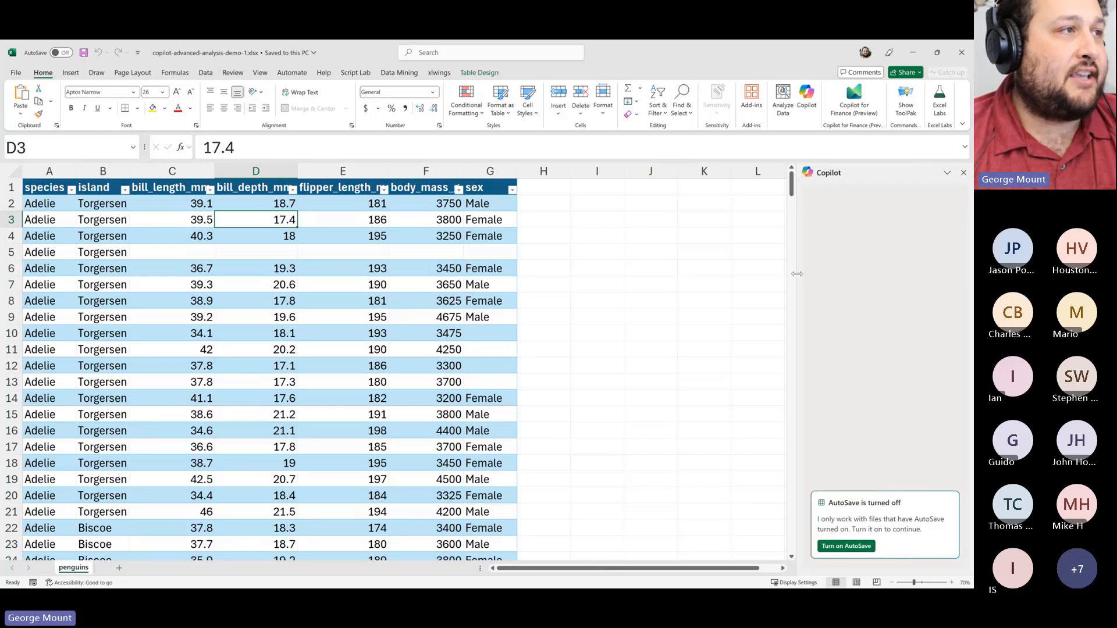
{"action": "left_click_drag", "start_coordinate": [796, 273], "coordinate": [605, 264]}
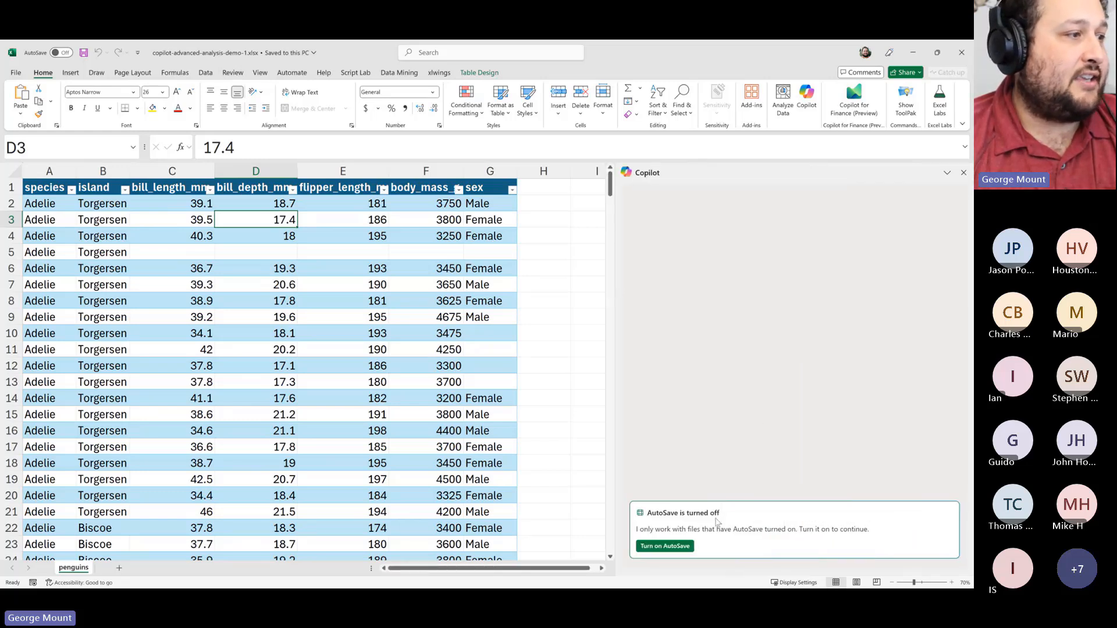
{"action": "left_click", "coordinate": [664, 546]}
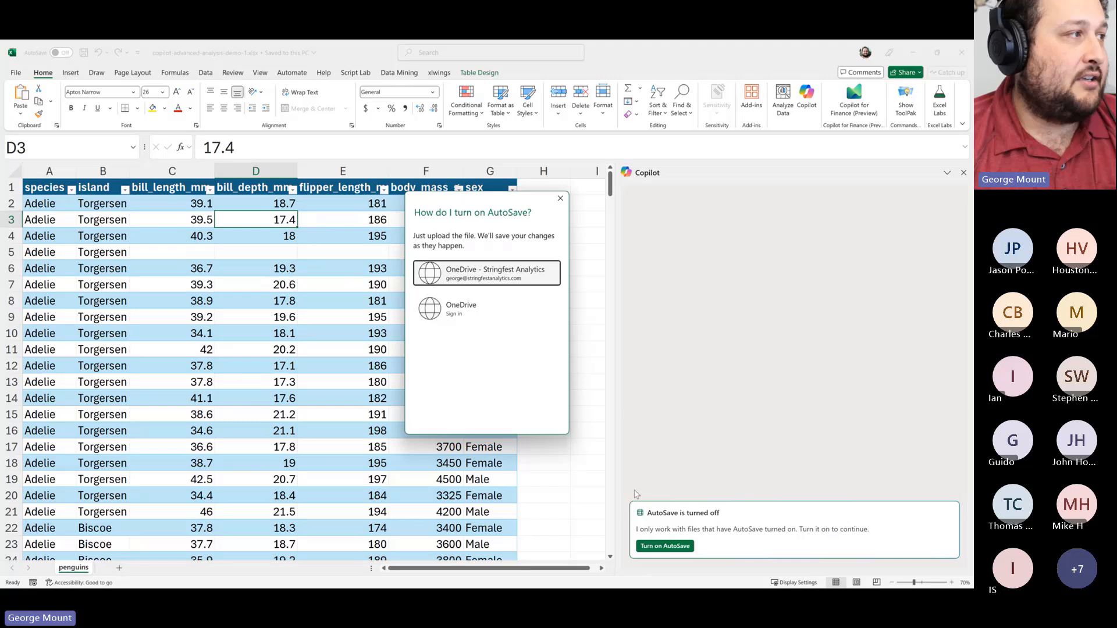
{"action": "left_click", "coordinate": [501, 284]}
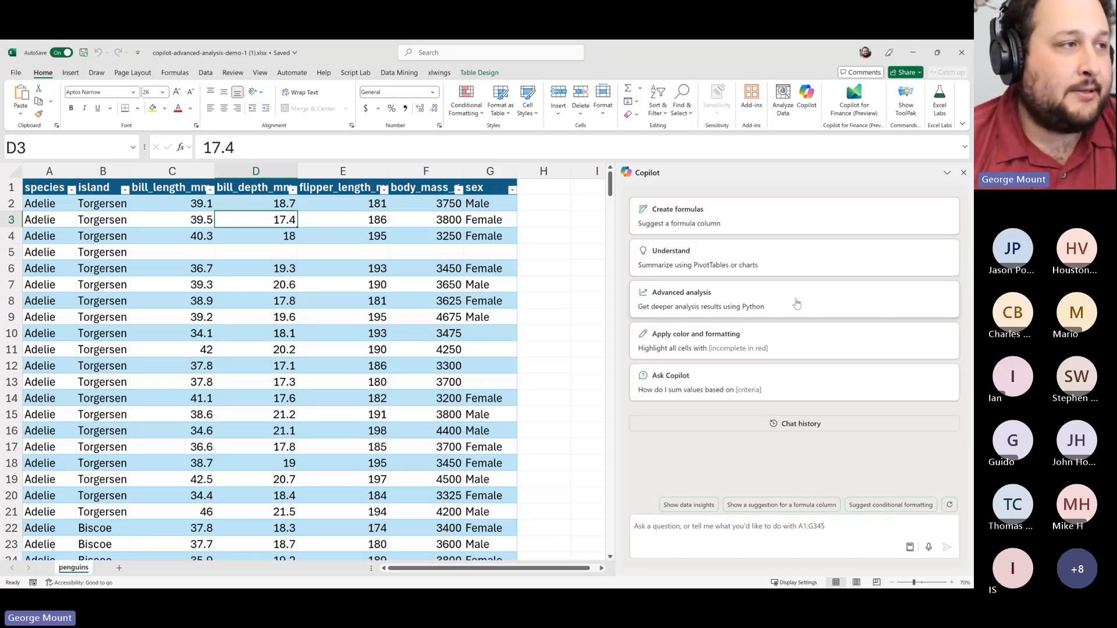
Ask Copilot for deeper analysis results using Python and start advanced analysis on the penguins table
{"action": "left_click", "coordinate": [757, 308]}
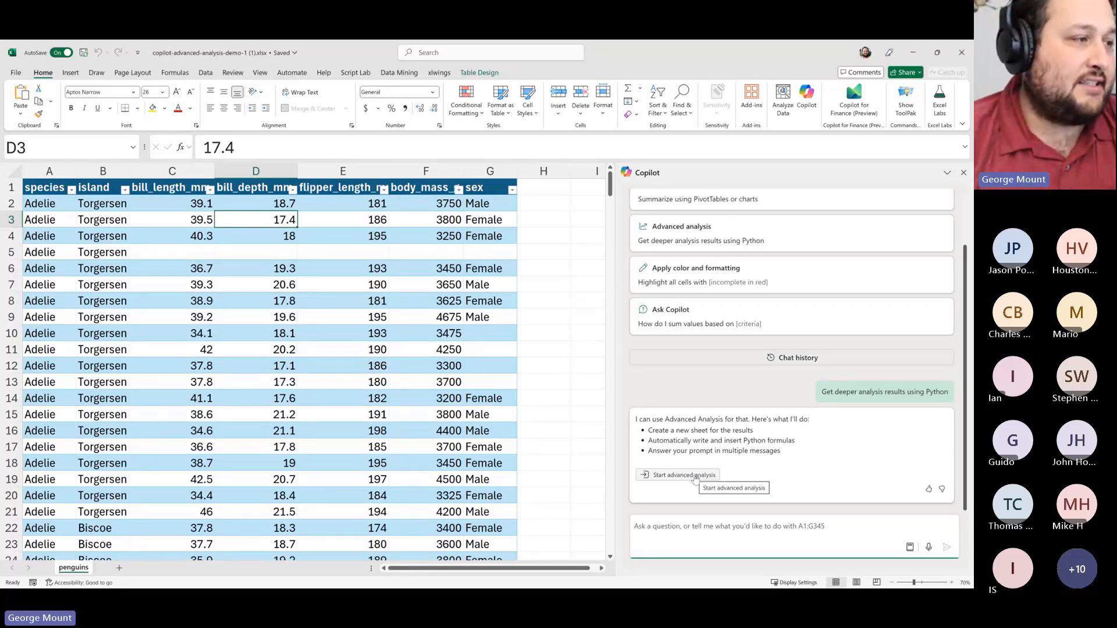
{"action": "left_click", "coordinate": [684, 476]}
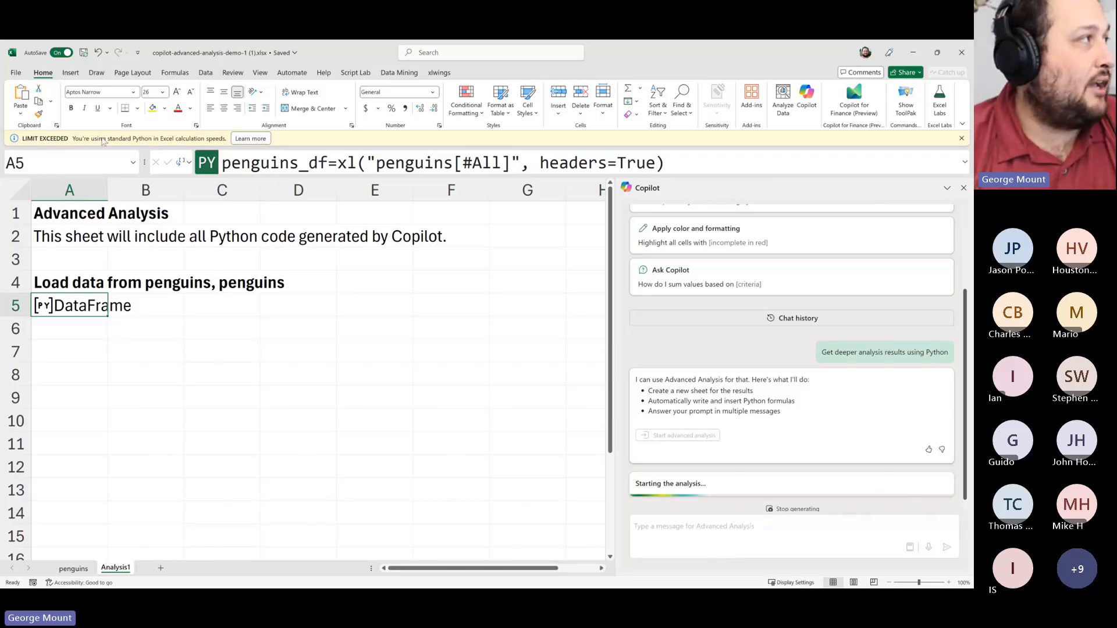
Inspect the Python commands and the DataFrame formula in cell A5 of Analysis1, and look back at the source penguins sheet
{"action": "left_click", "coordinate": [179, 73]}
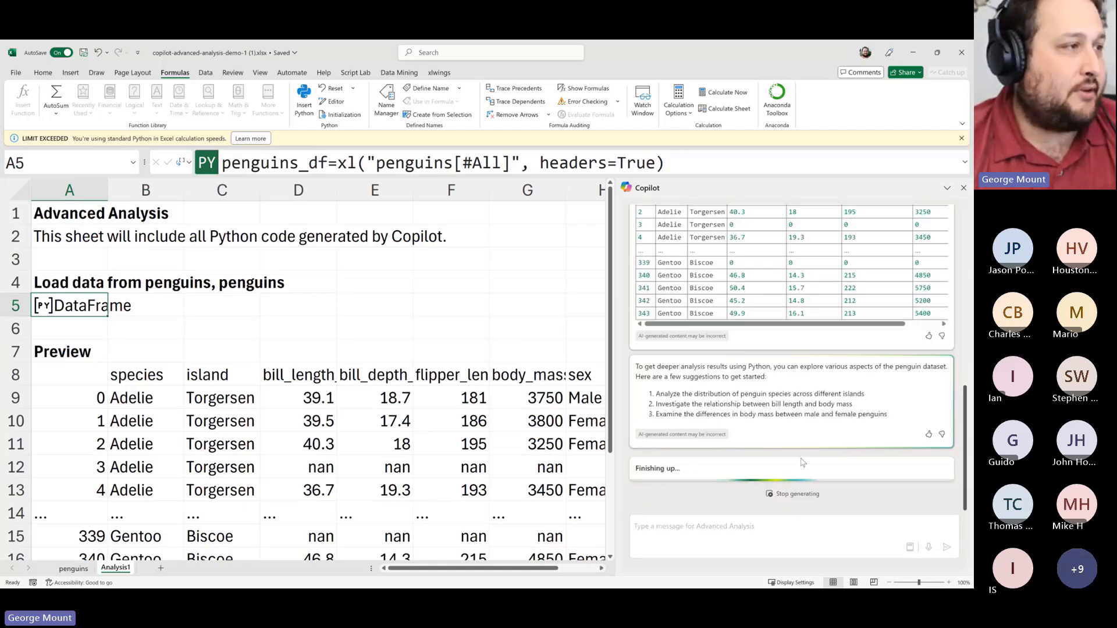
{"action": "left_click", "coordinate": [90, 213]}
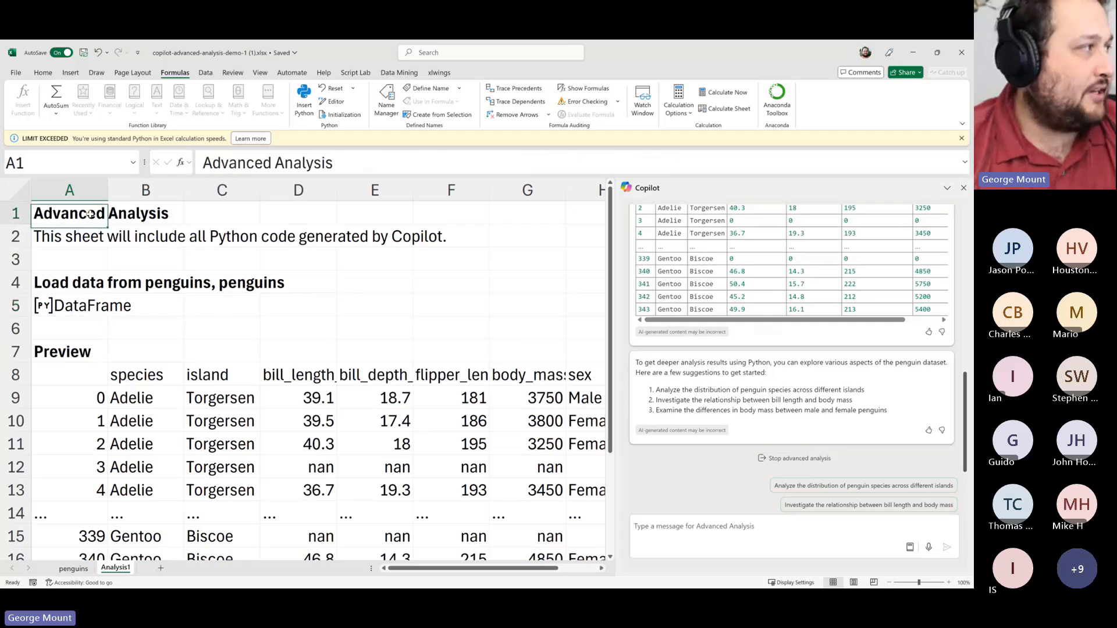
{"action": "left_click", "coordinate": [67, 313]}
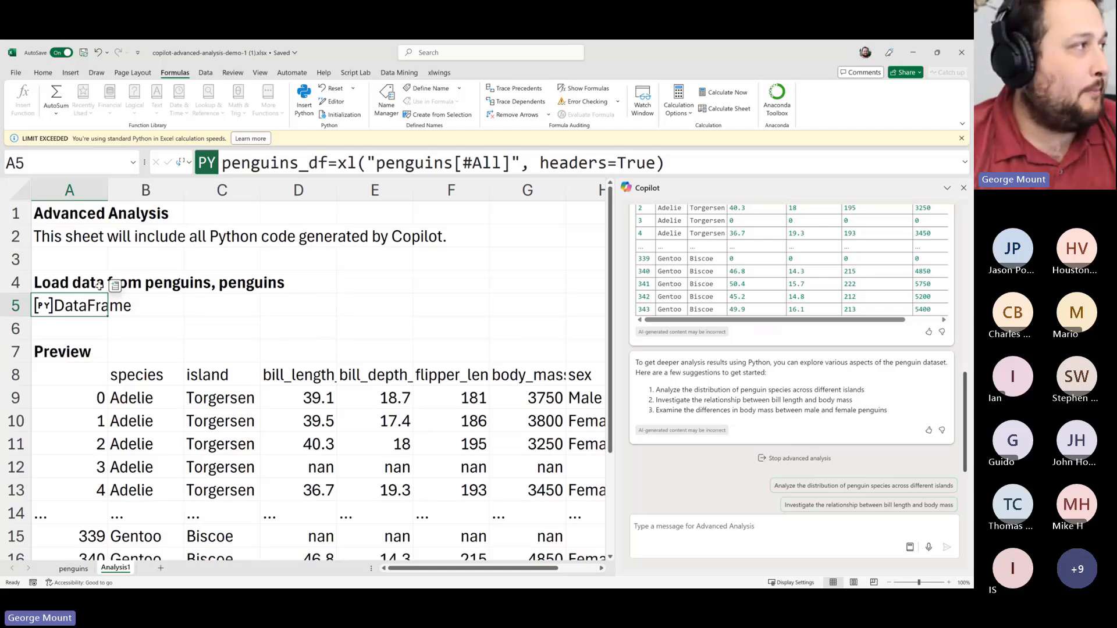
{"action": "left_click", "coordinate": [73, 569]}
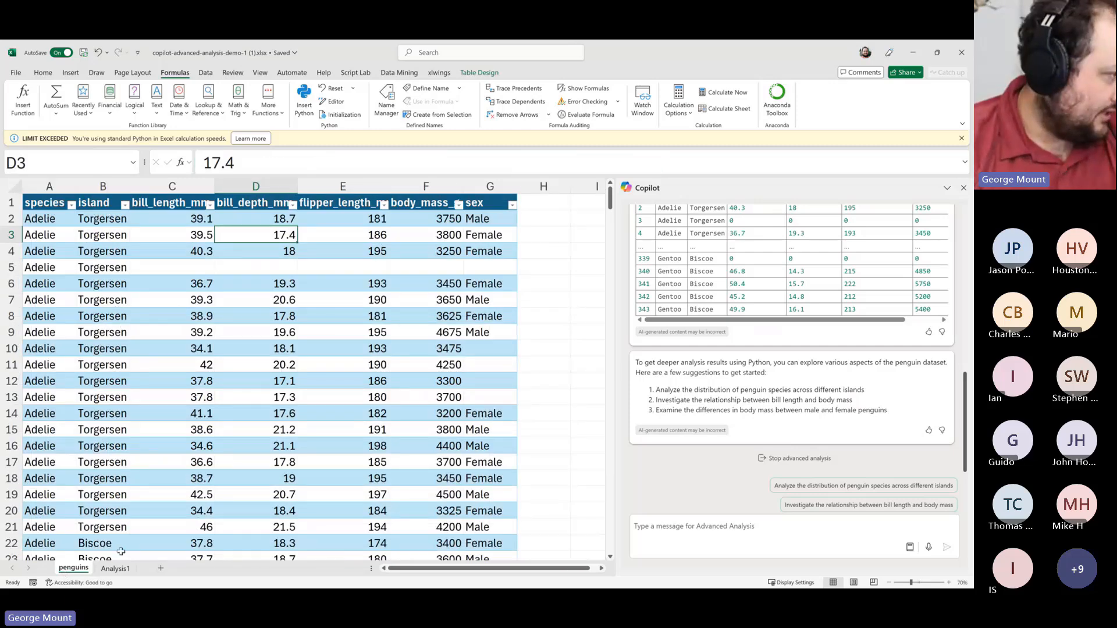
Dismiss the calculation limit notice on Analysis1, and examine the Python formula in A5 and the preview formula in A8
{"action": "left_click", "coordinate": [115, 568]}
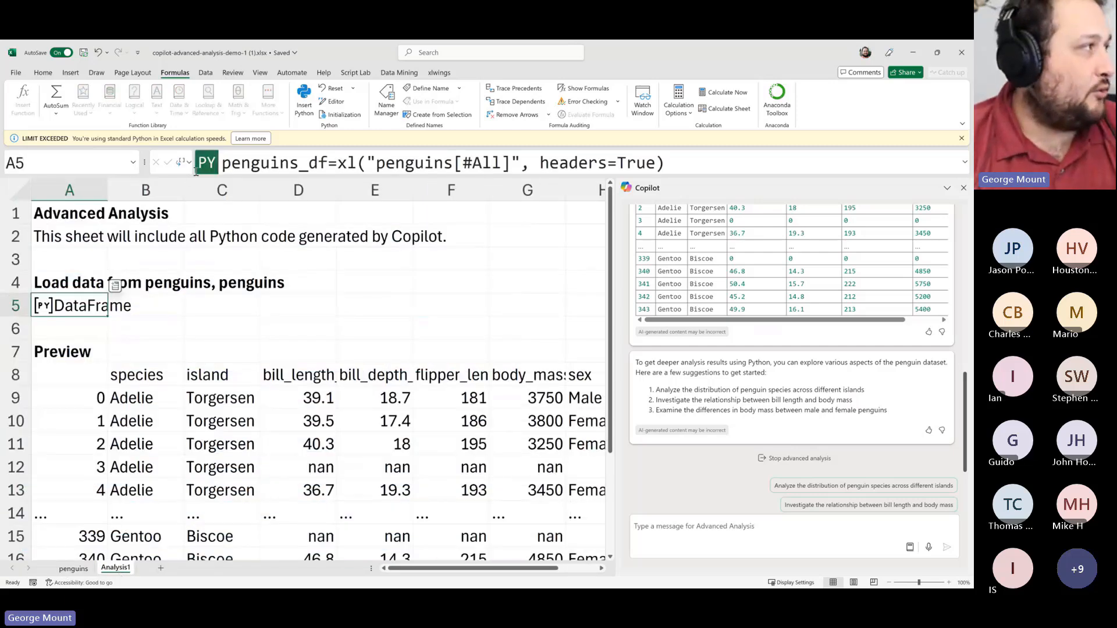
{"action": "left_click", "coordinate": [962, 139]}
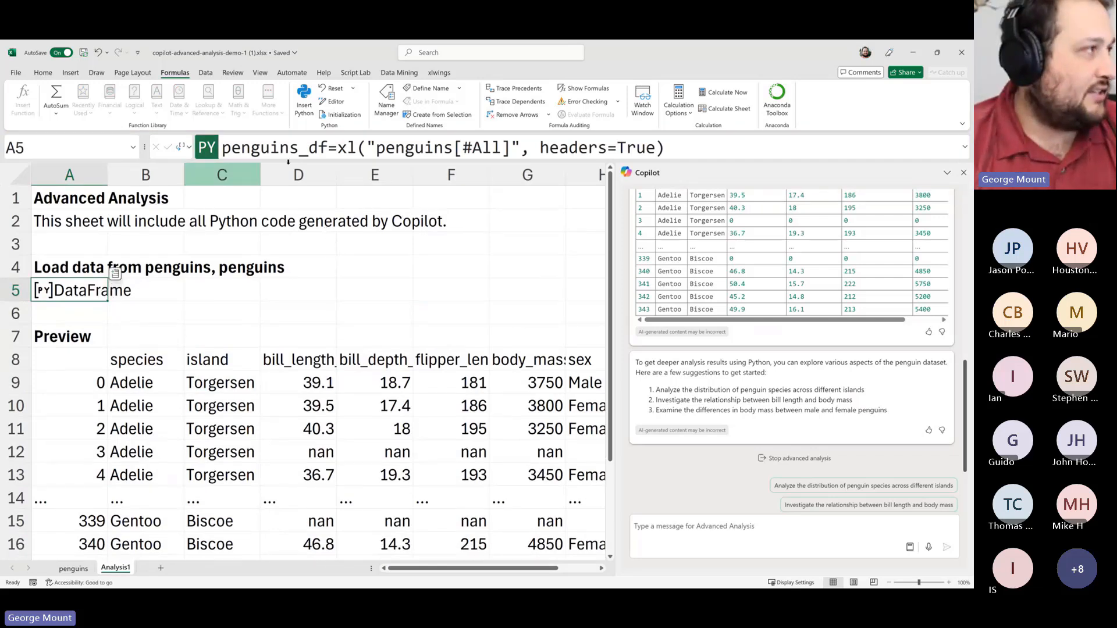
{"action": "left_click_drag", "start_coordinate": [270, 148], "coordinate": [650, 135]}
{"action": "key", "text": "Escape"}
{"action": "left_click", "coordinate": [75, 356]}
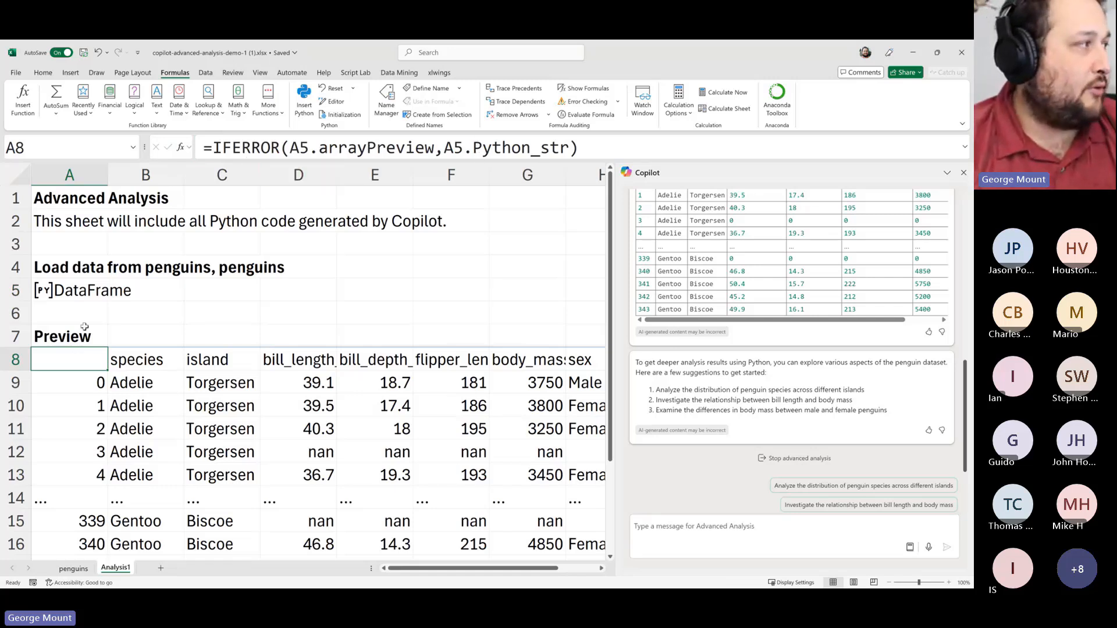
{"action": "left_click", "coordinate": [62, 298]}
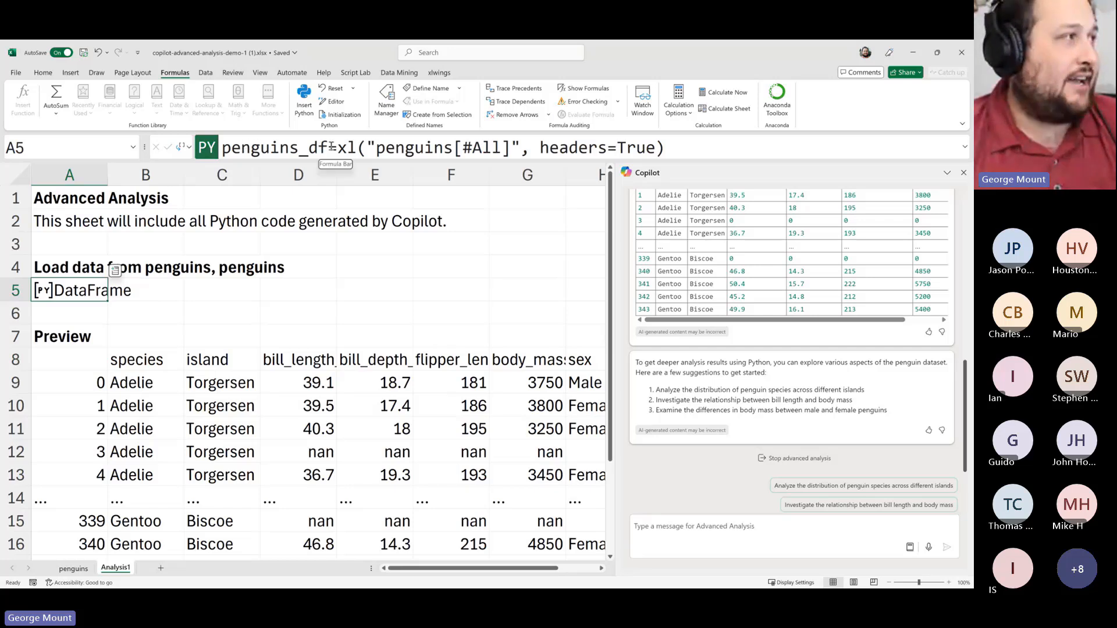
{"action": "left_click_drag", "start_coordinate": [331, 147], "coordinate": [692, 144]}
{"action": "key", "text": "Escape"}
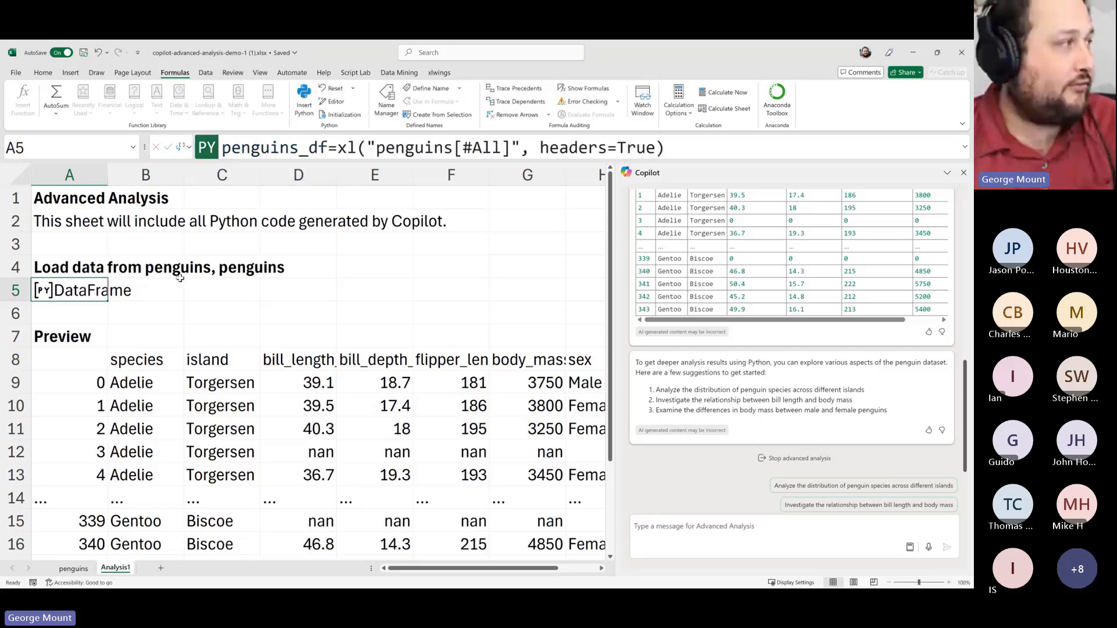
Look back at the source penguins sheet and check how the preview formula spills from A8 across neighbouring cells on Analysis1
{"action": "left_click", "coordinate": [70, 567]}
{"action": "left_click", "coordinate": [115, 567]}
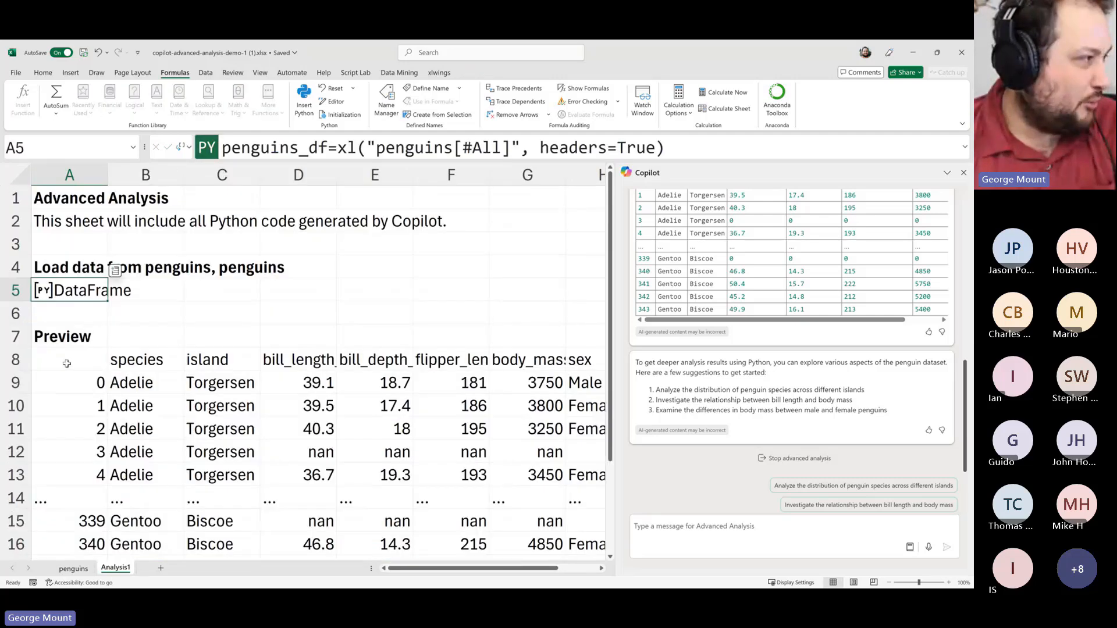
{"action": "left_click", "coordinate": [67, 363]}
{"action": "left_click", "coordinate": [235, 383]}
{"action": "left_click", "coordinate": [270, 360]}
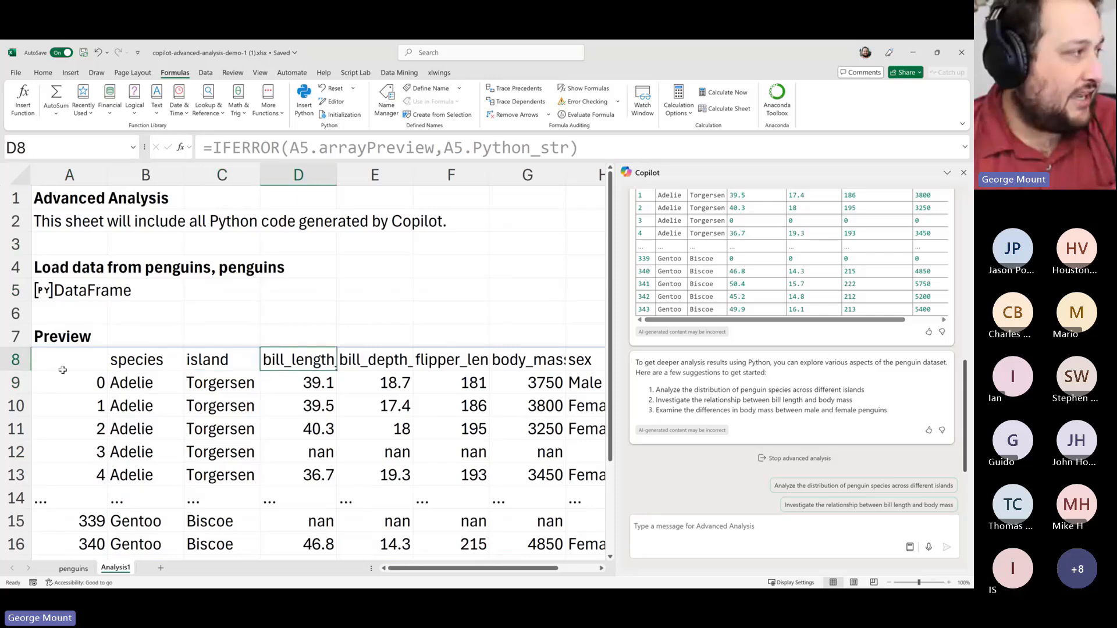
{"action": "left_click", "coordinate": [62, 370]}
Select the empty cell D6 above the DataFrame preview
{"action": "left_click", "coordinate": [461, 319]}
{"action": "key", "text": "ctrl+Right"}
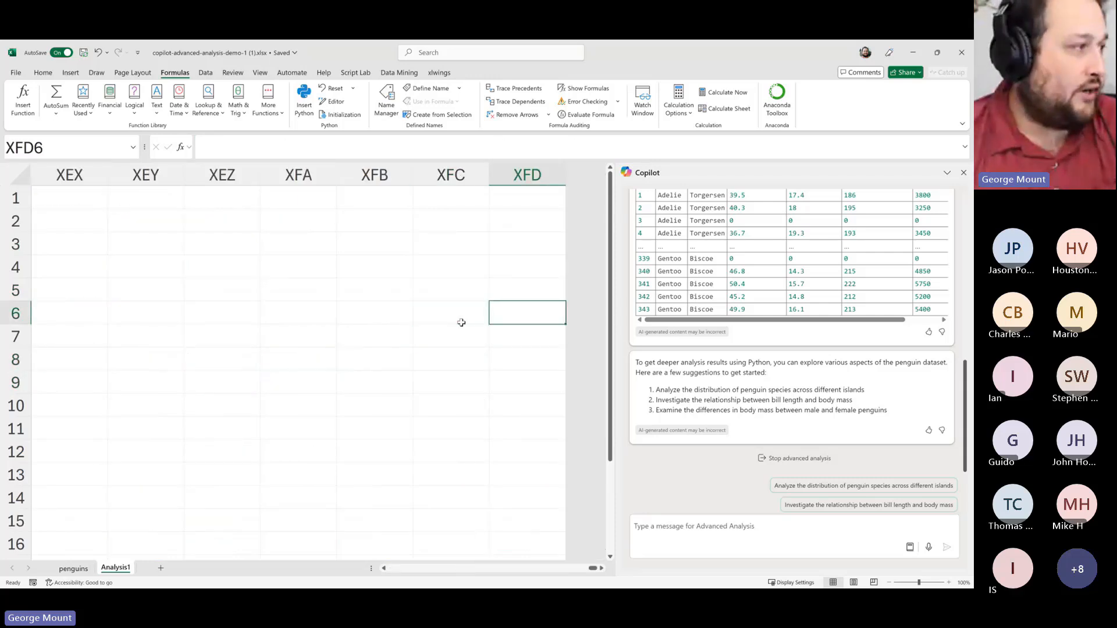
{"action": "key", "text": "Down"}
{"action": "key", "text": "ctrl+Left"}
{"action": "key", "text": "Right"}
{"action": "key", "text": "Right"}
{"action": "key", "text": "Right"}
{"action": "key", "text": "Up"}
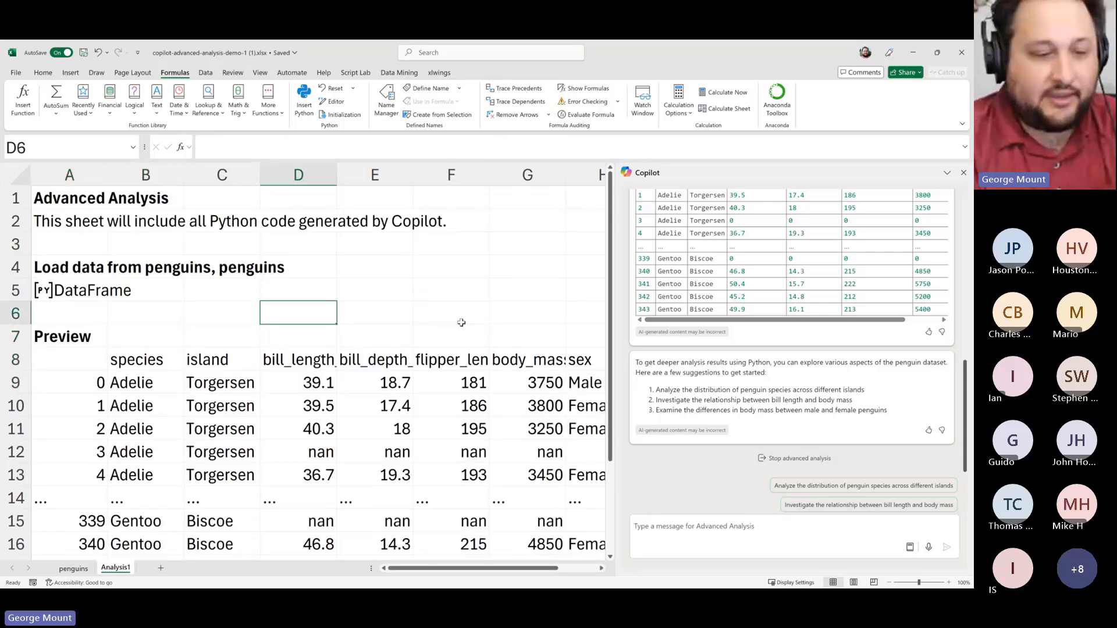
{"action": "type", "text": "=counta"}
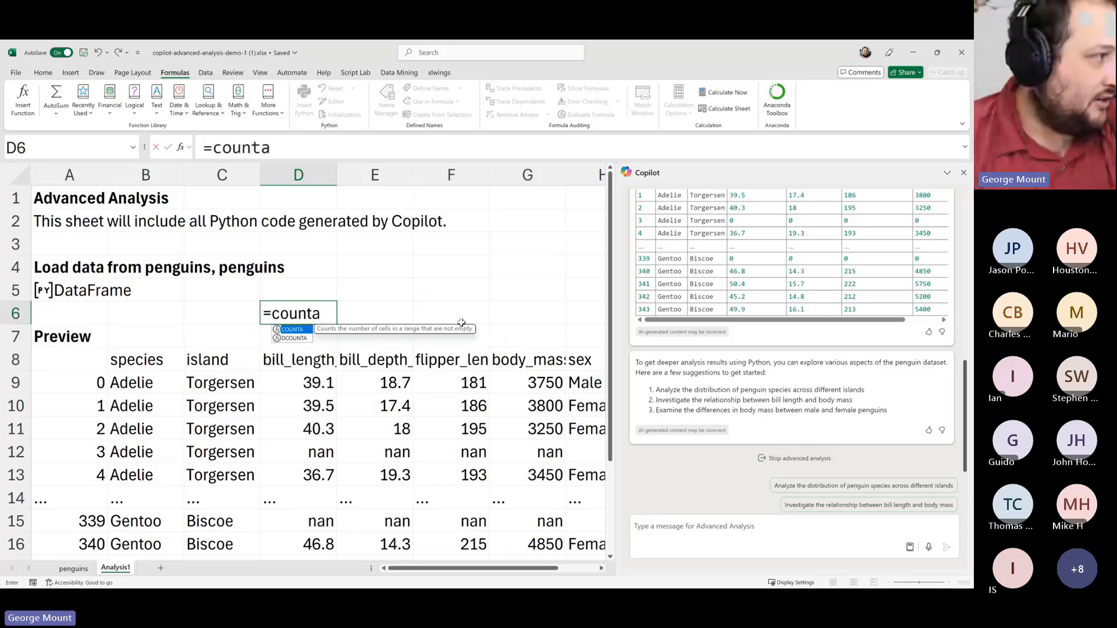
{"action": "key", "text": "Down"}
{"action": "key", "text": "Tab"}
{"action": "key", "text": "Down"}
{"action": "key", "text": "Escape"}
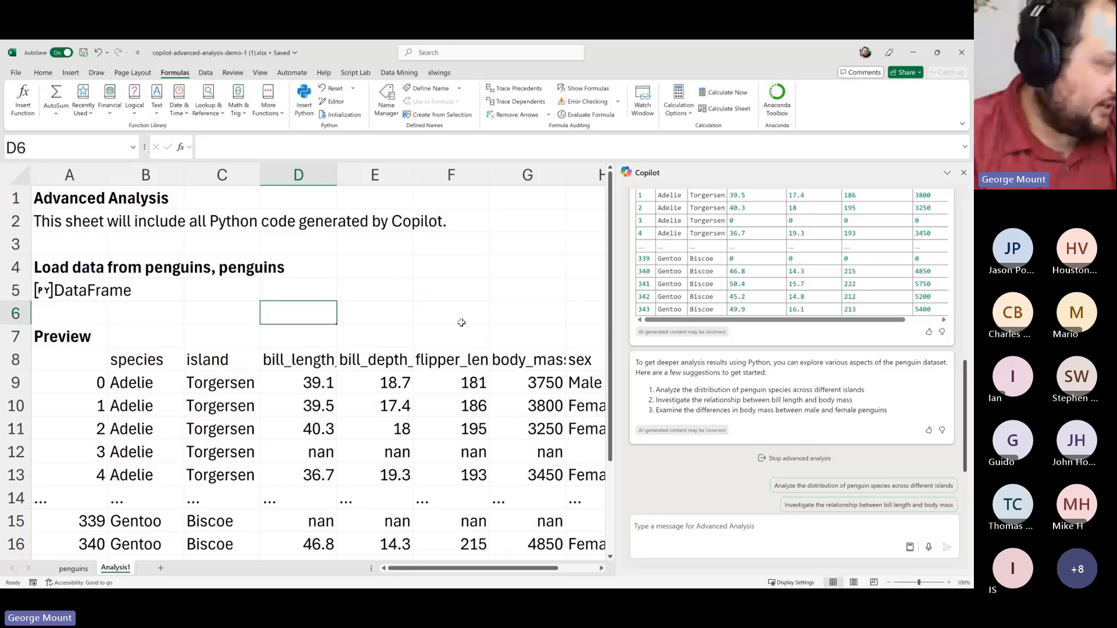
Enter =COUNTA(A8#) in cell D6 to count the entries in the spilled preview range
{"action": "type", "text": "=count"}
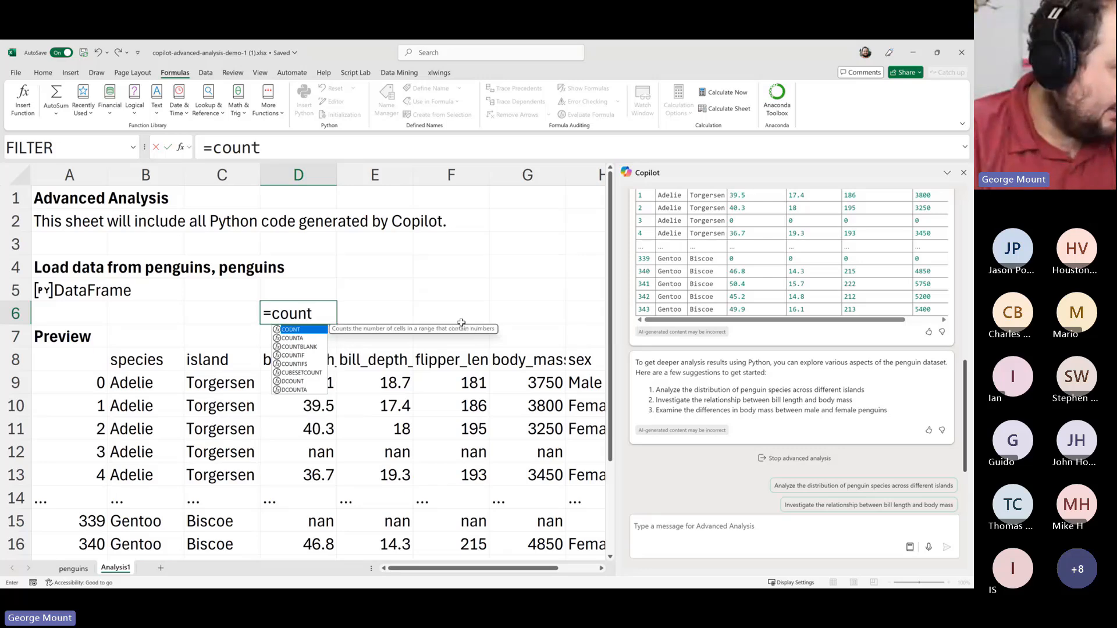
{"action": "key", "text": "Down"}
{"action": "key", "text": "Tab"}
{"action": "left_click_drag", "start_coordinate": [64, 357], "coordinate": [178, 386]}
{"action": "key", "text": "ctrl+shift+Down"}
{"action": "key", "text": "ctrl+shift+Right"}
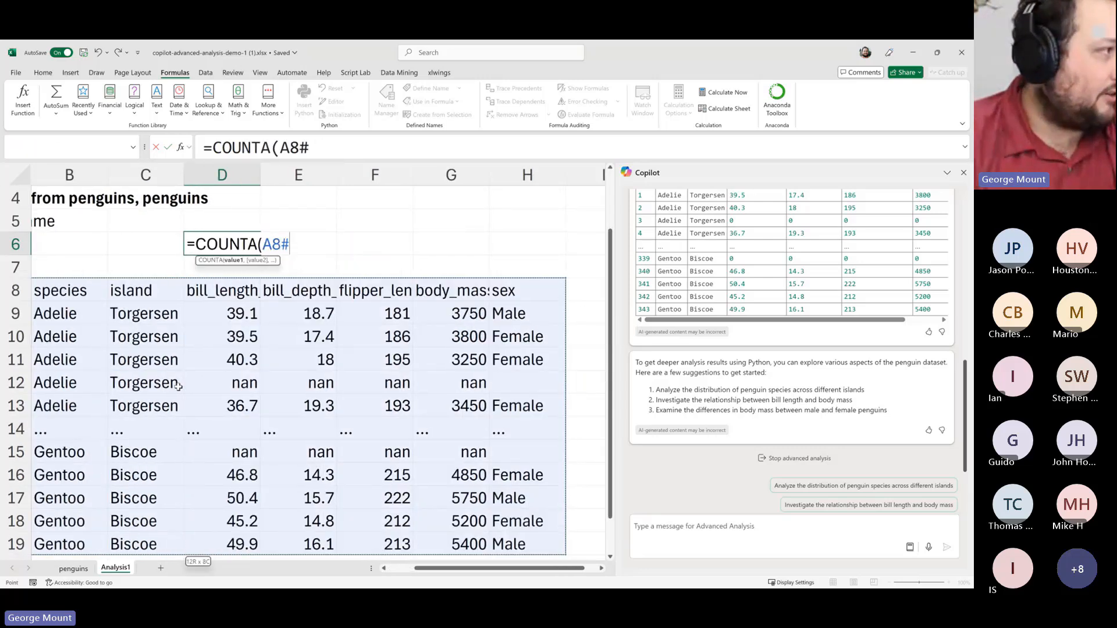
{"action": "type", "text": ")"}
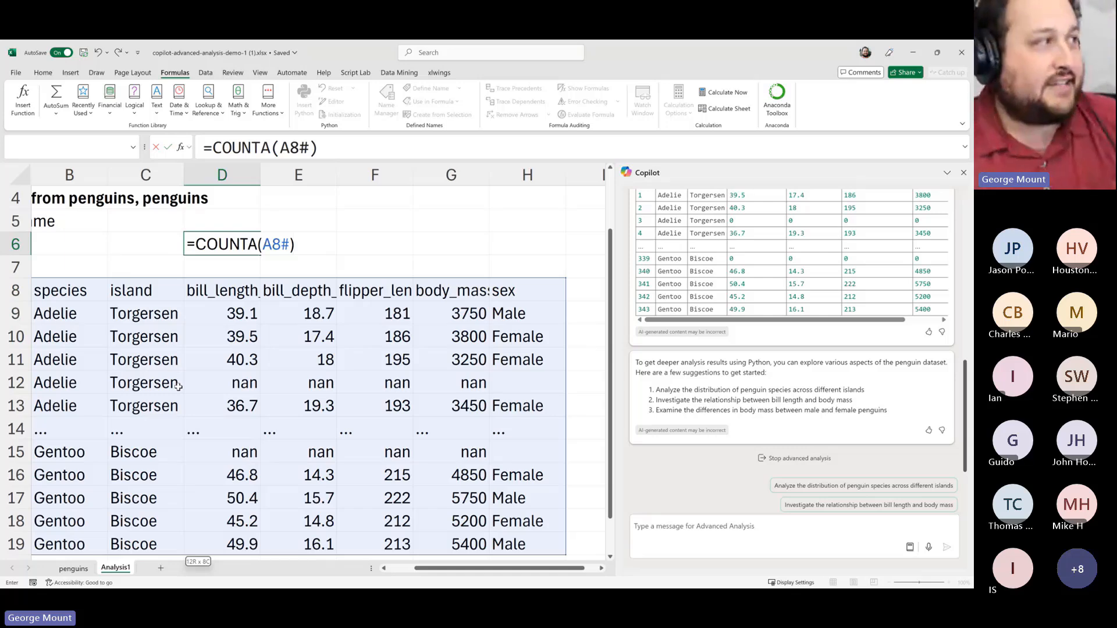
{"action": "key", "text": "ctrl+Return"}
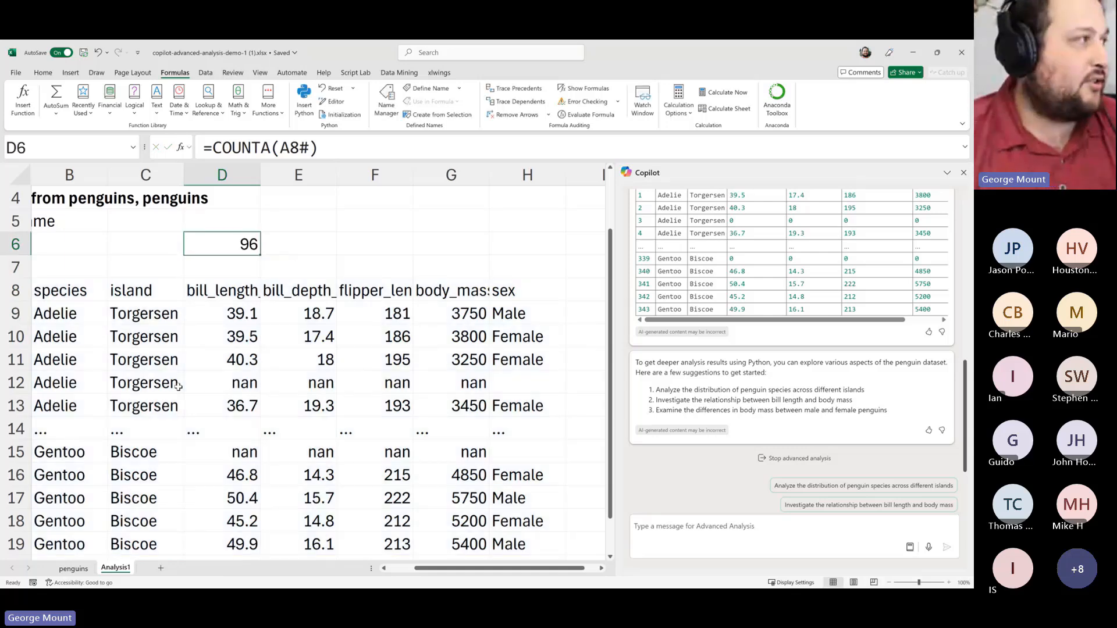
Examine the Python formula in A5 and view the preview card of its DataFrame
{"action": "key", "text": "Left"}
{"action": "key", "text": "Left"}
{"action": "key", "text": "Left"}
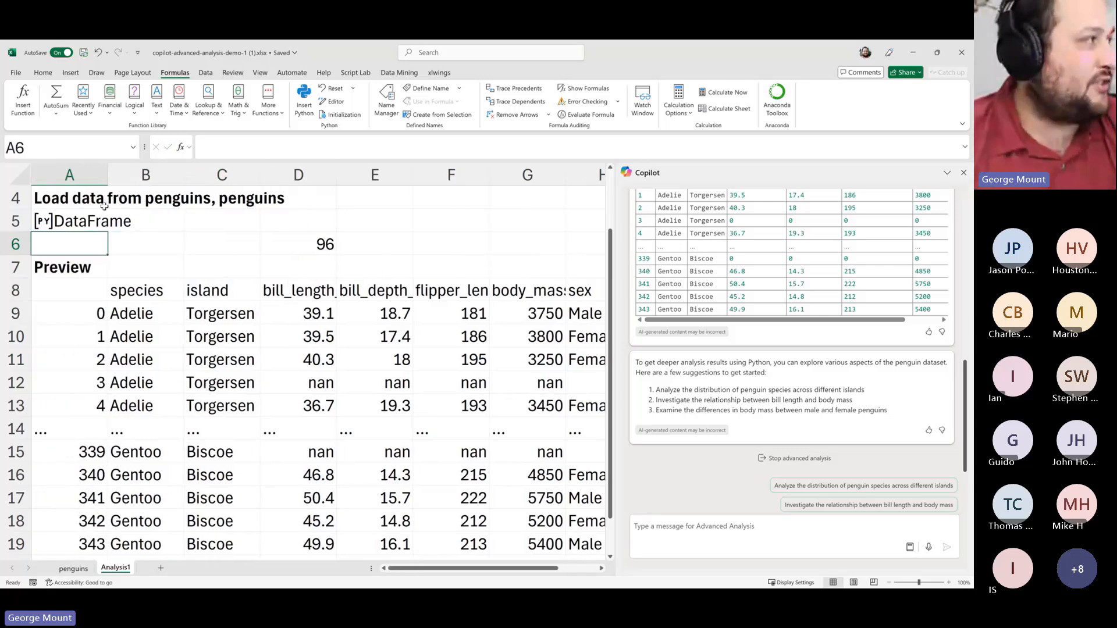
{"action": "left_click", "coordinate": [89, 219]}
{"action": "left_click", "coordinate": [275, 147]}
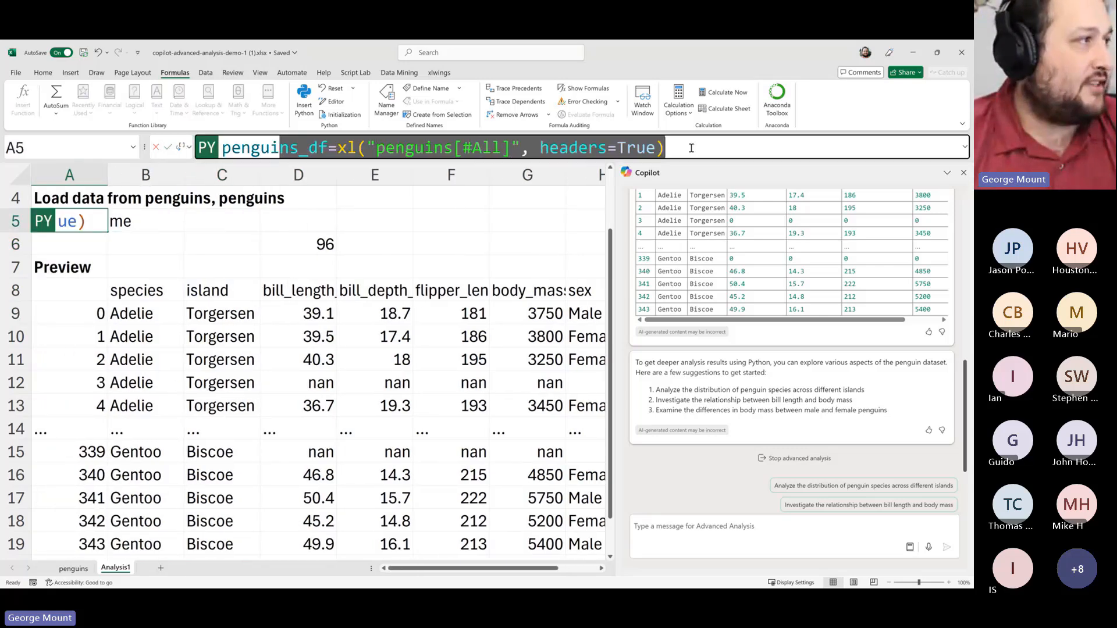
{"action": "key", "text": "Escape"}
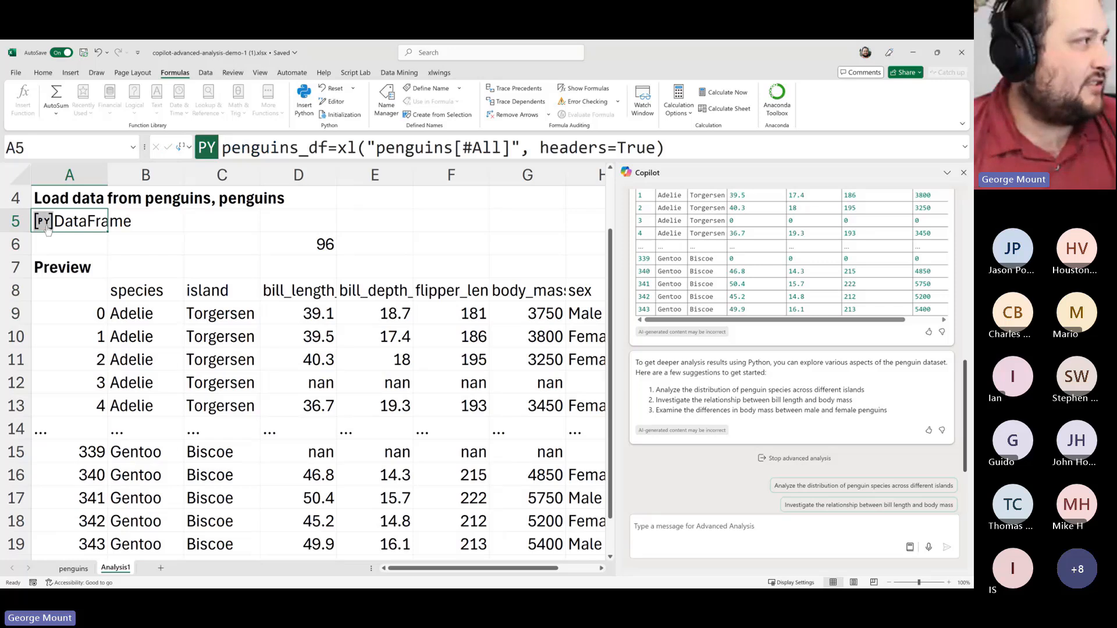
{"action": "left_click", "coordinate": [48, 220]}
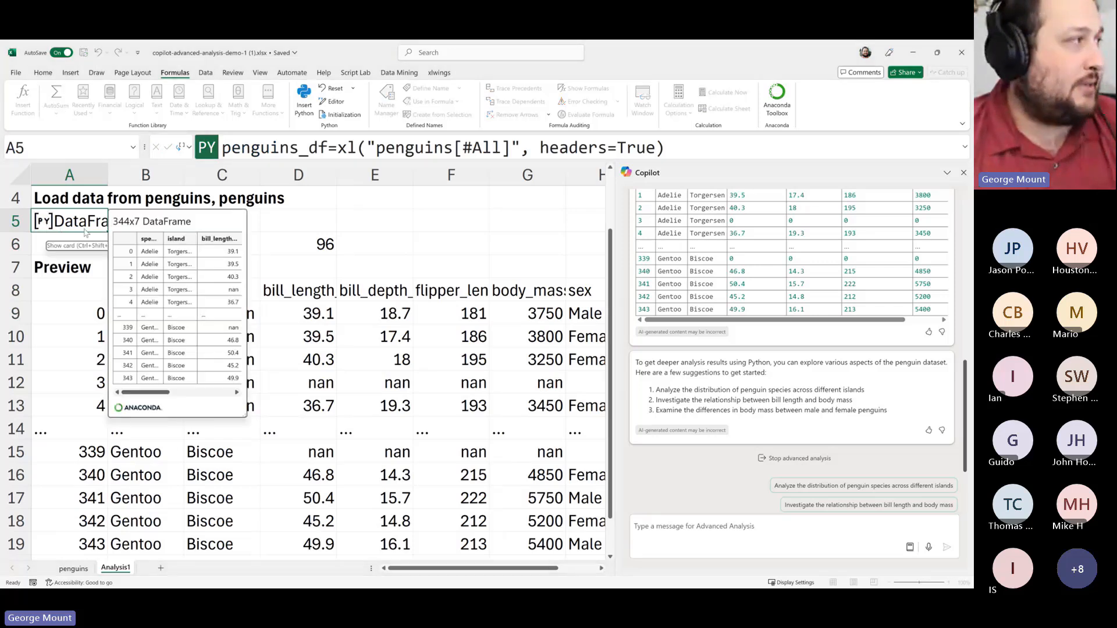
{"action": "mouse_move", "coordinate": [157, 392]}
{"action": "left_mouse_down"}
{"action": "mouse_move", "coordinate": [232, 394]}
{"action": "mouse_move", "coordinate": [152, 394]}
{"action": "left_mouse_up"}
{"action": "key", "text": "Escape"}
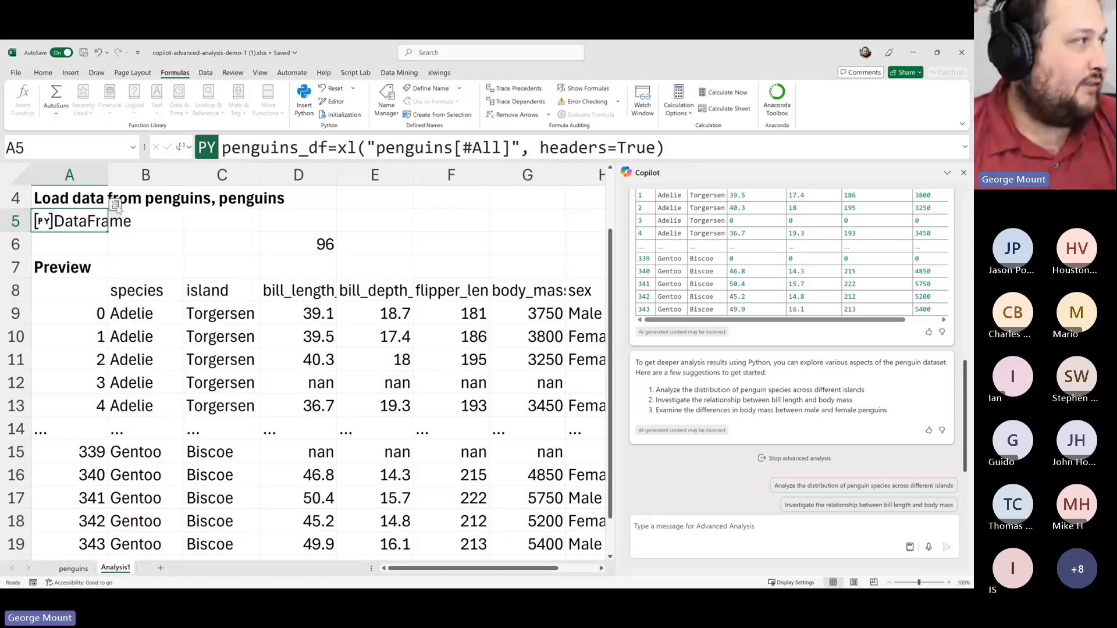
Extract the Python_type field of the A5 DataFrame into B5 and its Python_typeName field into C5
{"action": "left_click", "coordinate": [116, 206]}
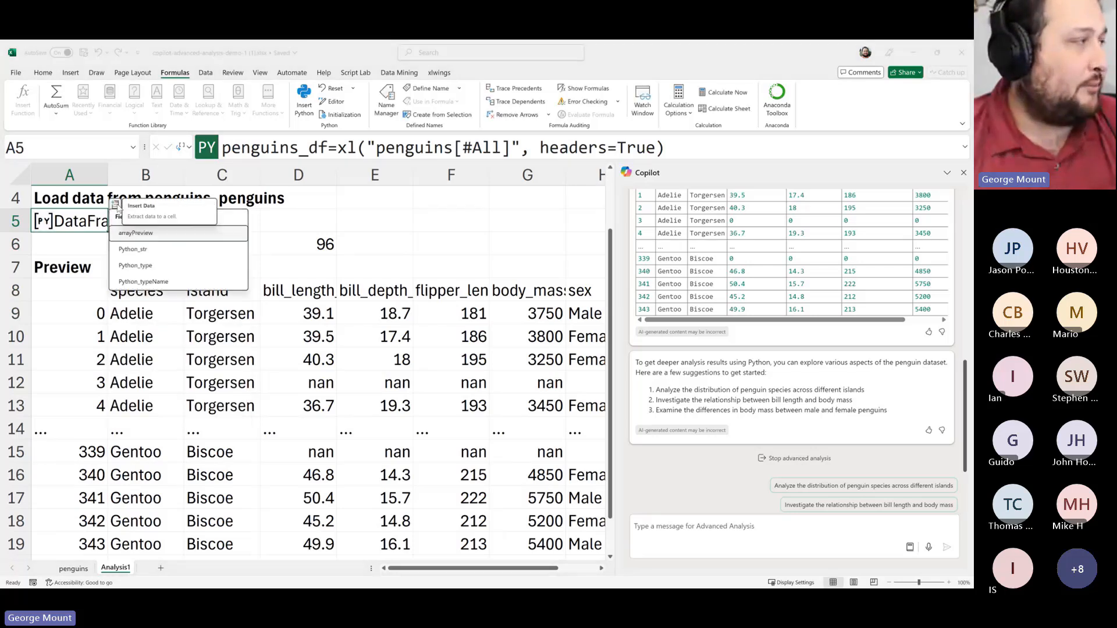
{"action": "left_click", "coordinate": [135, 265]}
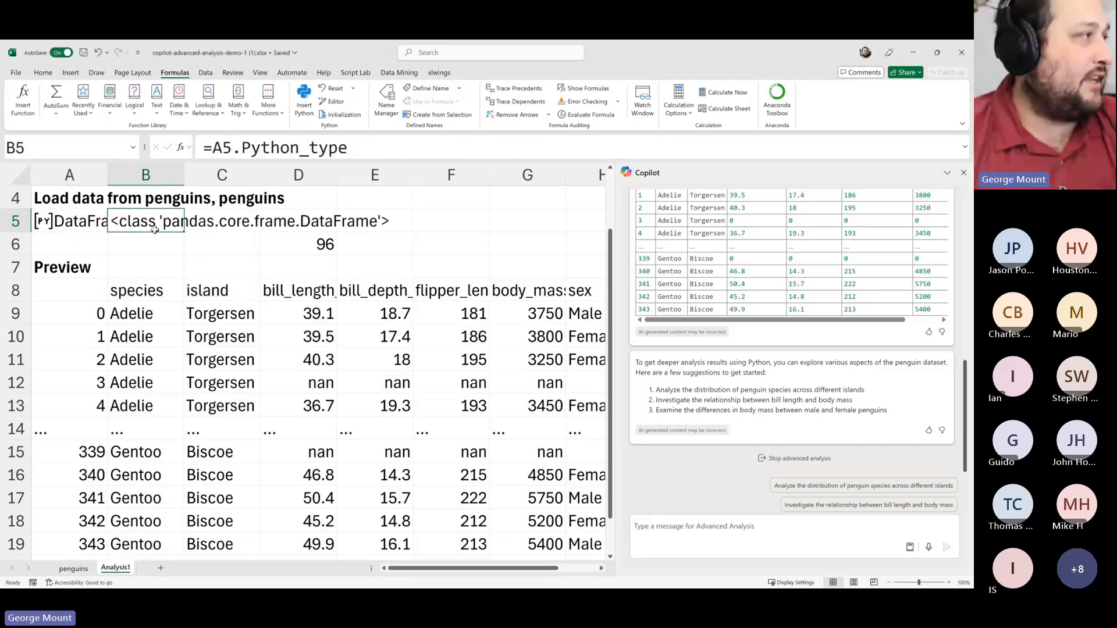
{"action": "left_click", "coordinate": [55, 221]}
{"action": "left_click", "coordinate": [115, 204]}
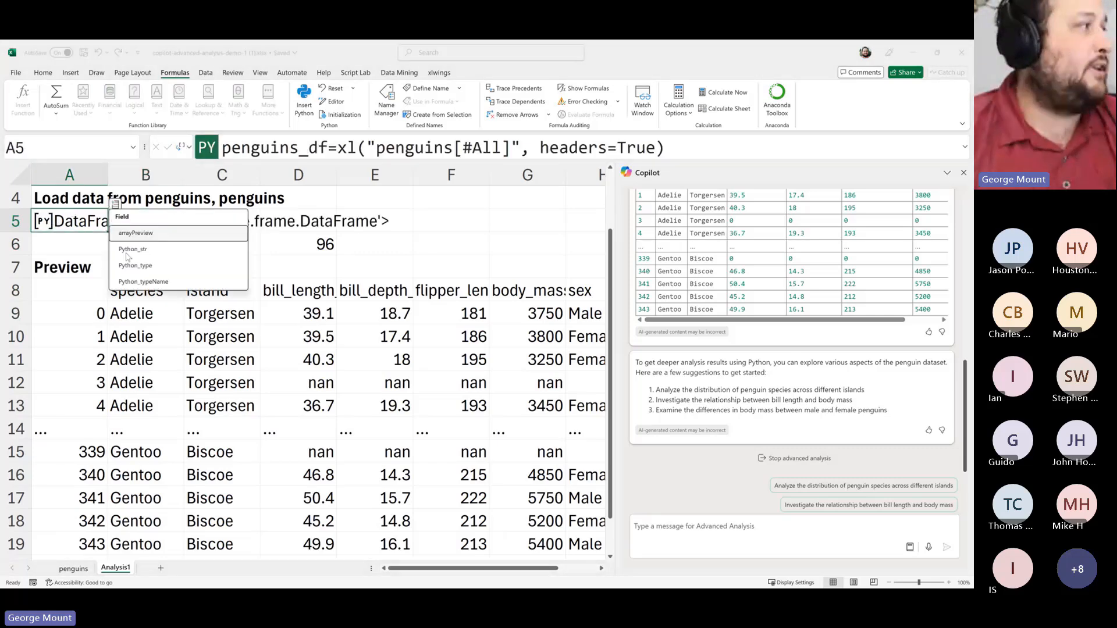
{"action": "left_click", "coordinate": [139, 281]}
{"action": "left_click", "coordinate": [137, 223]}
Compare the Python formula in A5 with the preview formula in A8 and the COUNTA formula in D6
{"action": "left_click", "coordinate": [56, 221]}
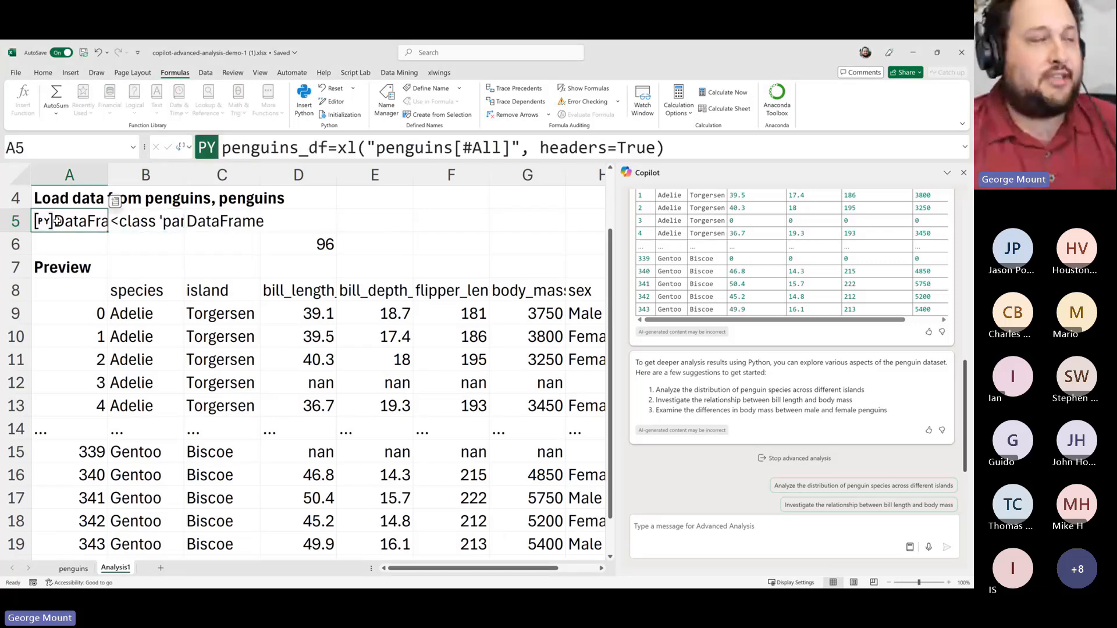
{"action": "left_click", "coordinate": [57, 293]}
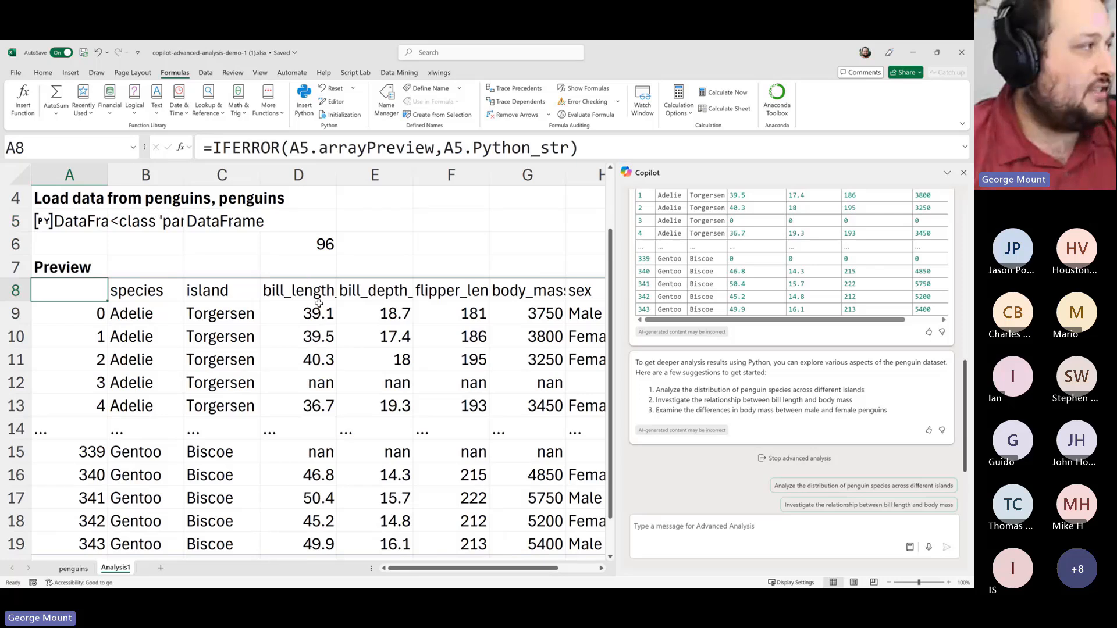
{"action": "left_click", "coordinate": [63, 225]}
{"action": "left_click", "coordinate": [82, 294]}
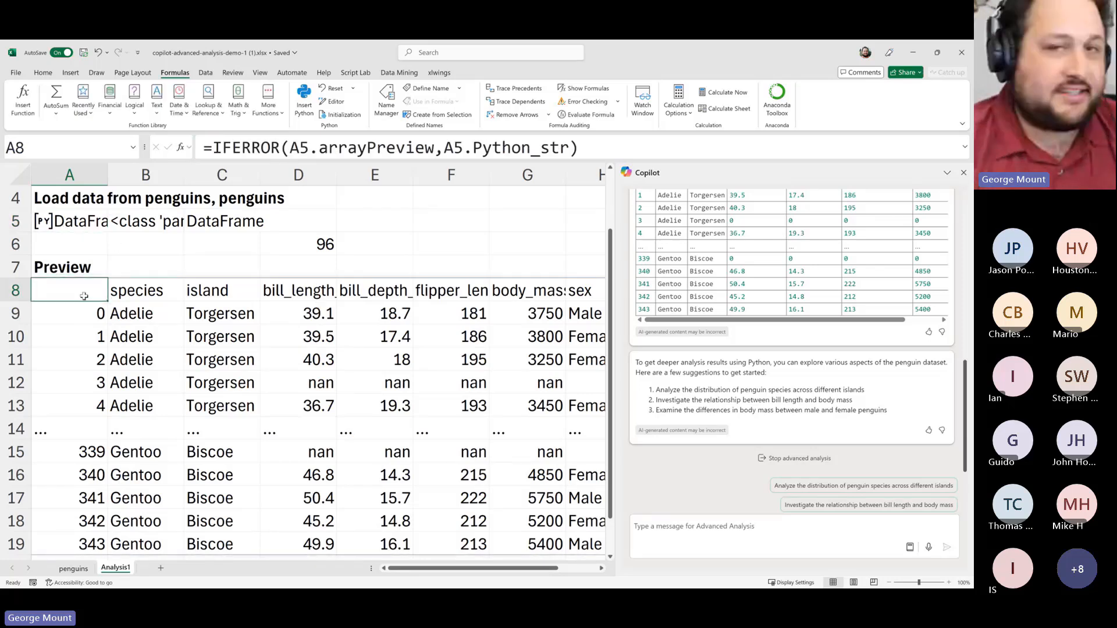
{"action": "left_click", "coordinate": [316, 247]}
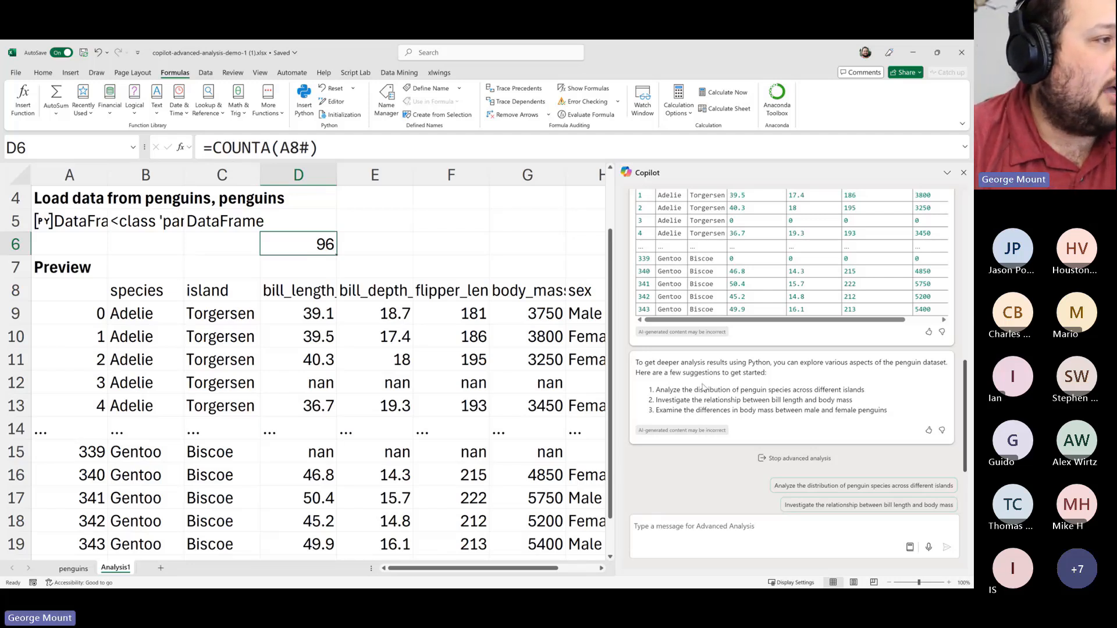
Read Copilot's suggestions for deeper analysis of the penguins, and review its earlier replies alongside the Analysis1 preview
{"action": "left_click_drag", "start_coordinate": [684, 372], "coordinate": [767, 402]}
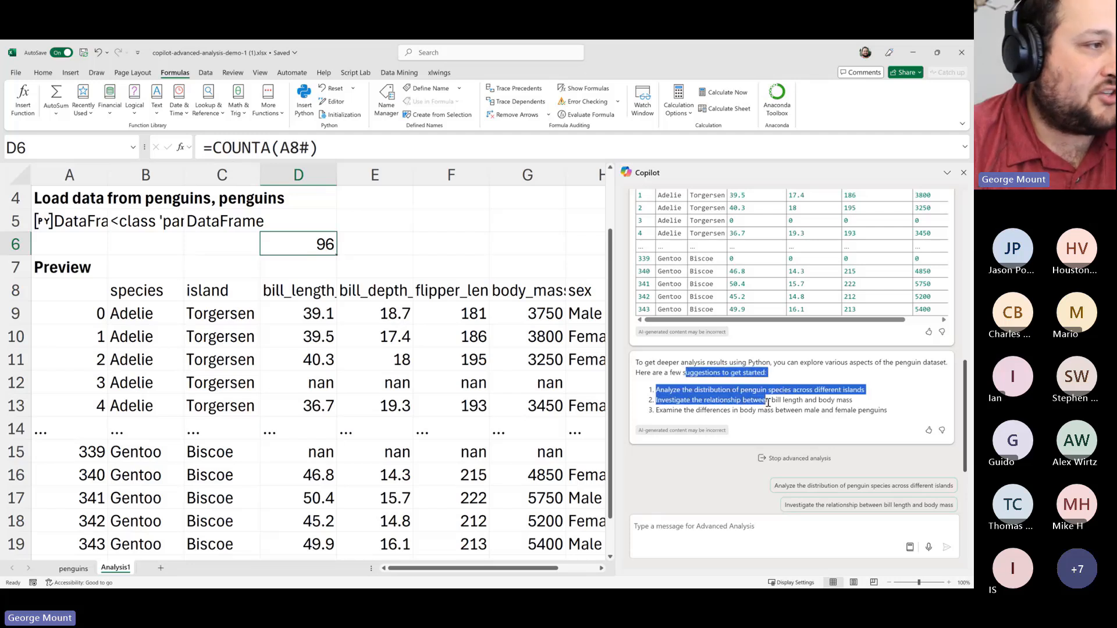
{"action": "left_click", "coordinate": [774, 401]}
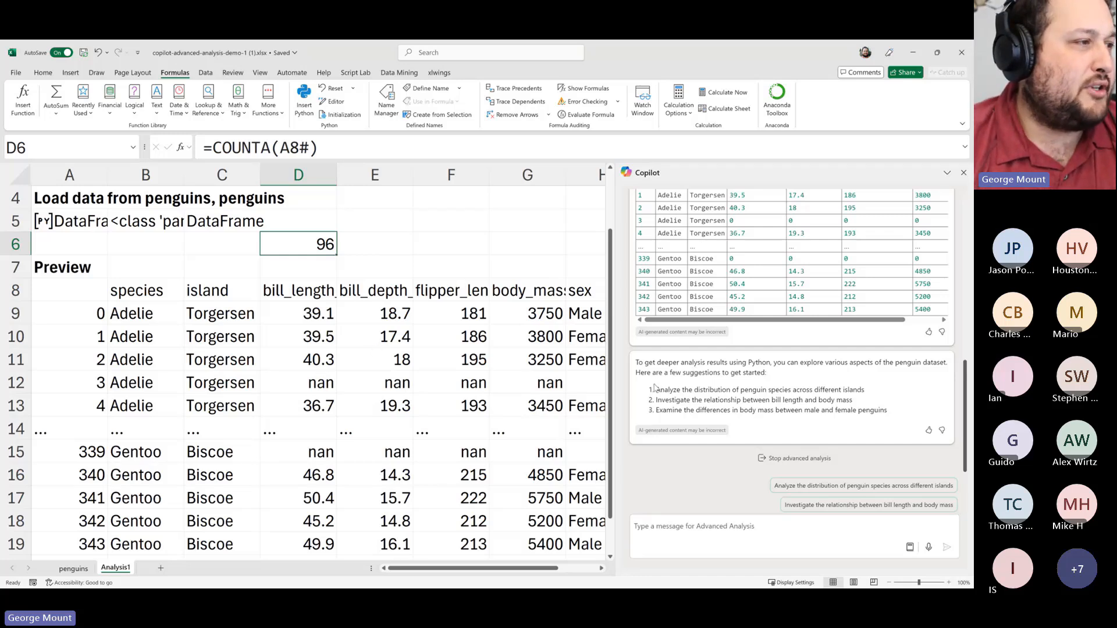
{"action": "left_click_drag", "start_coordinate": [656, 390], "coordinate": [759, 393]}
{"action": "left_click", "coordinate": [718, 497]}
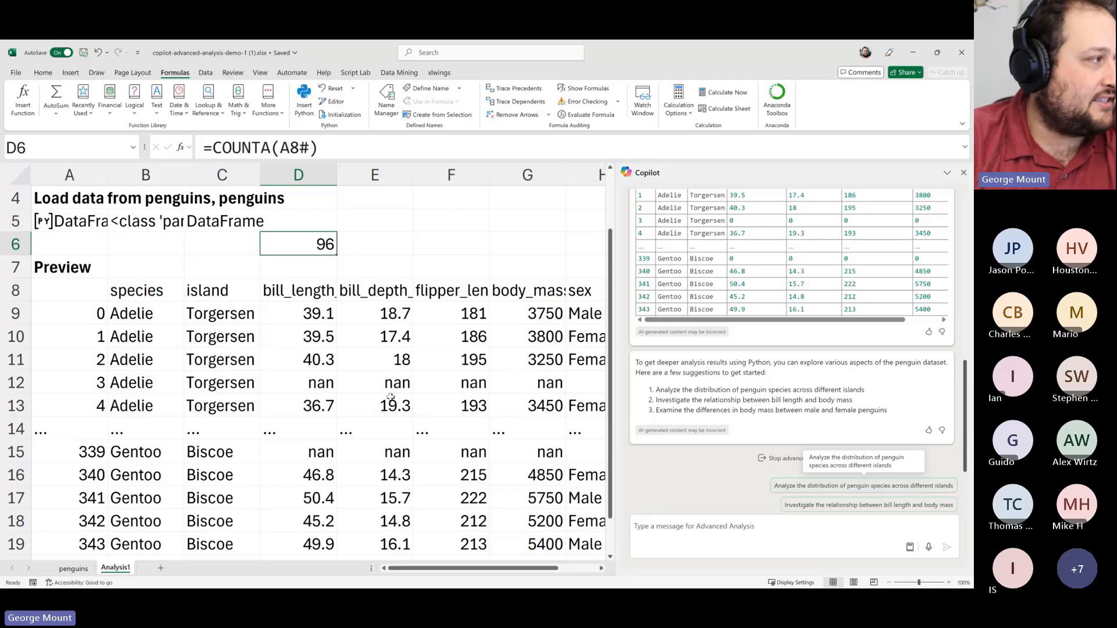
{"action": "scroll", "coordinate": [390, 397], "scroll_direction": "down", "scroll_amount": 4}
{"action": "scroll", "coordinate": [393, 398], "scroll_direction": "up", "scroll_amount": 2}
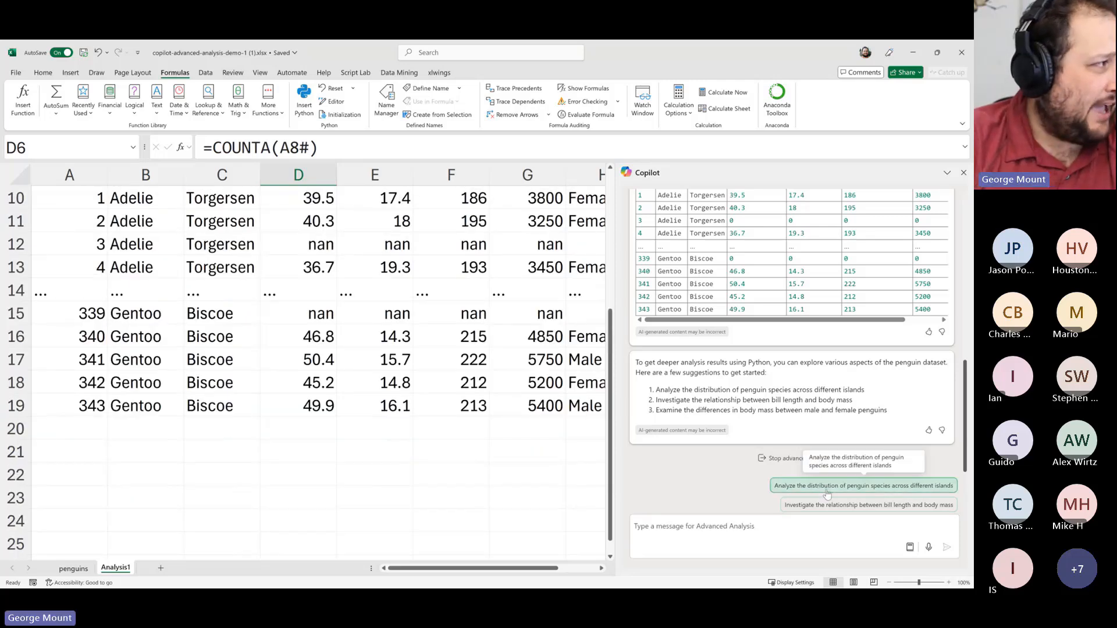
{"action": "scroll", "coordinate": [756, 427], "scroll_direction": "up", "scroll_amount": 3}
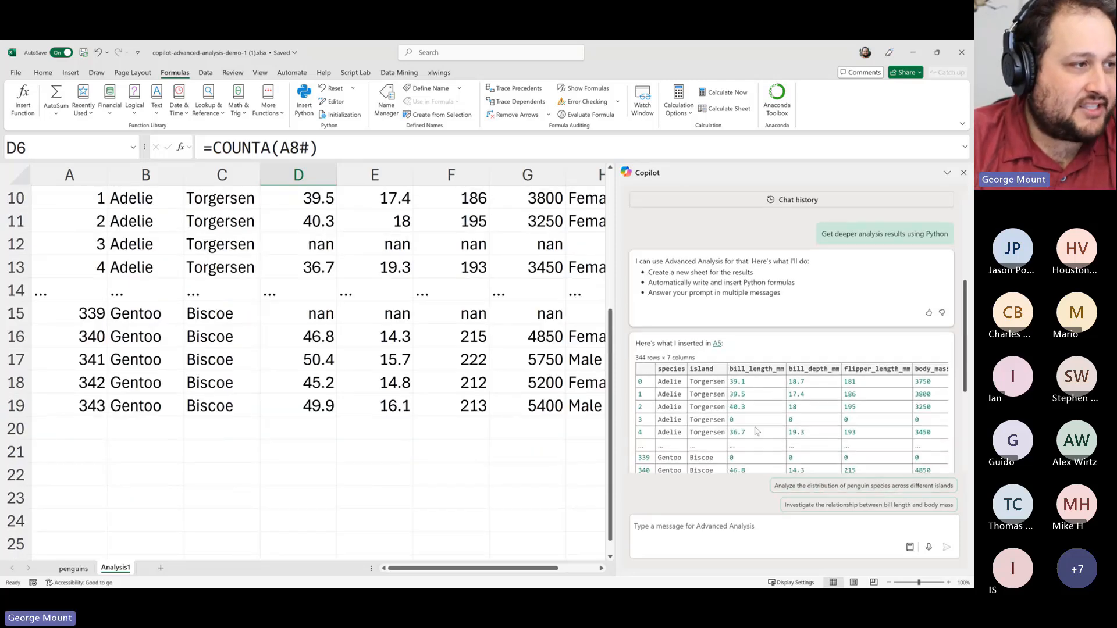
{"action": "scroll", "coordinate": [759, 431], "scroll_direction": "down", "scroll_amount": 3}
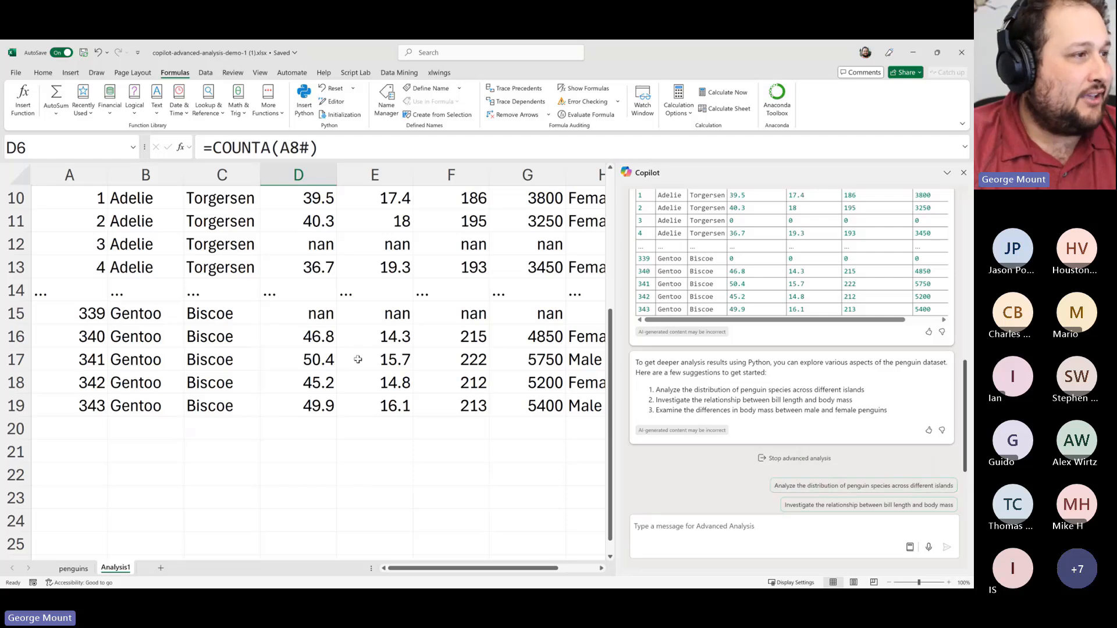
{"action": "scroll", "coordinate": [357, 360], "scroll_direction": "up", "scroll_amount": 3}
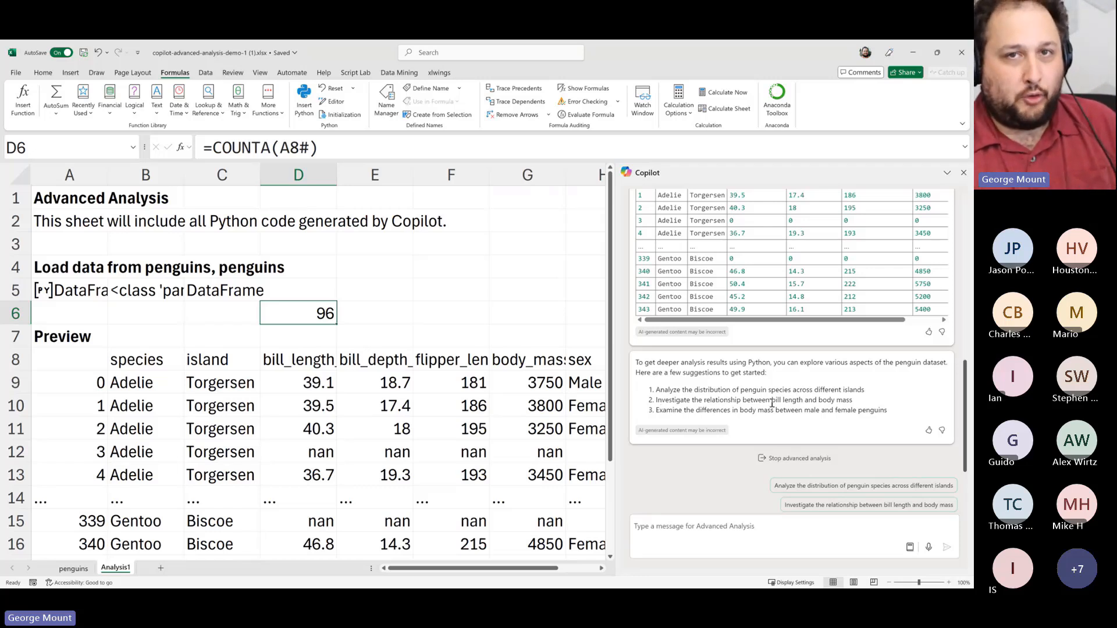
{"action": "left_click_drag", "start_coordinate": [657, 362], "coordinate": [791, 390]}
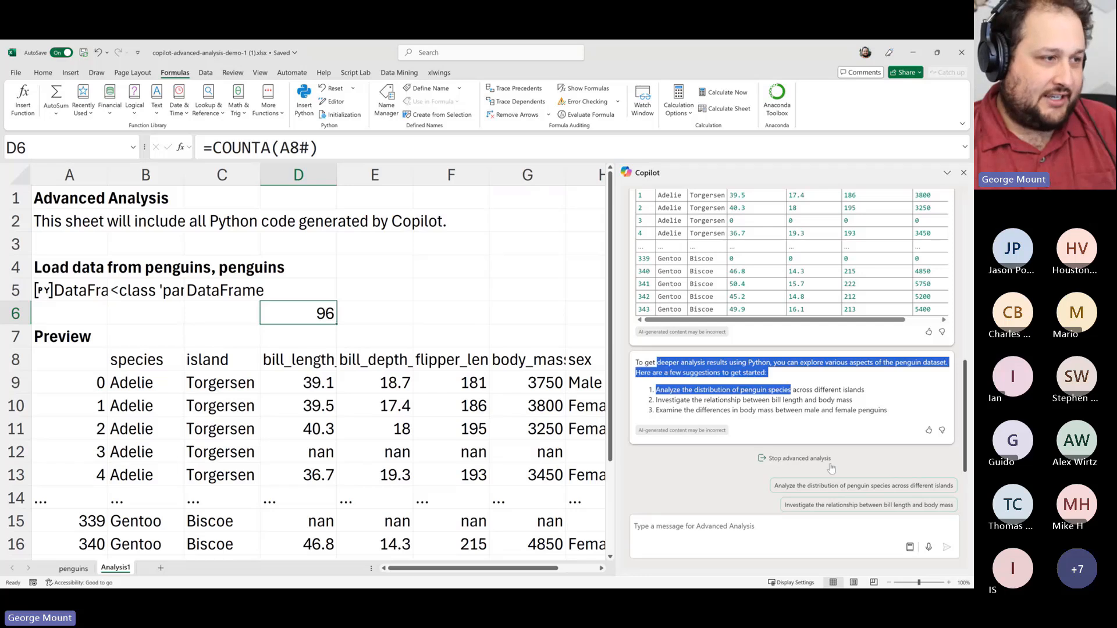
Have Copilot analyze the distribution of penguin species across different islands, and view the stacked bar chart and its Python cell in A22
{"action": "left_click", "coordinate": [810, 422]}
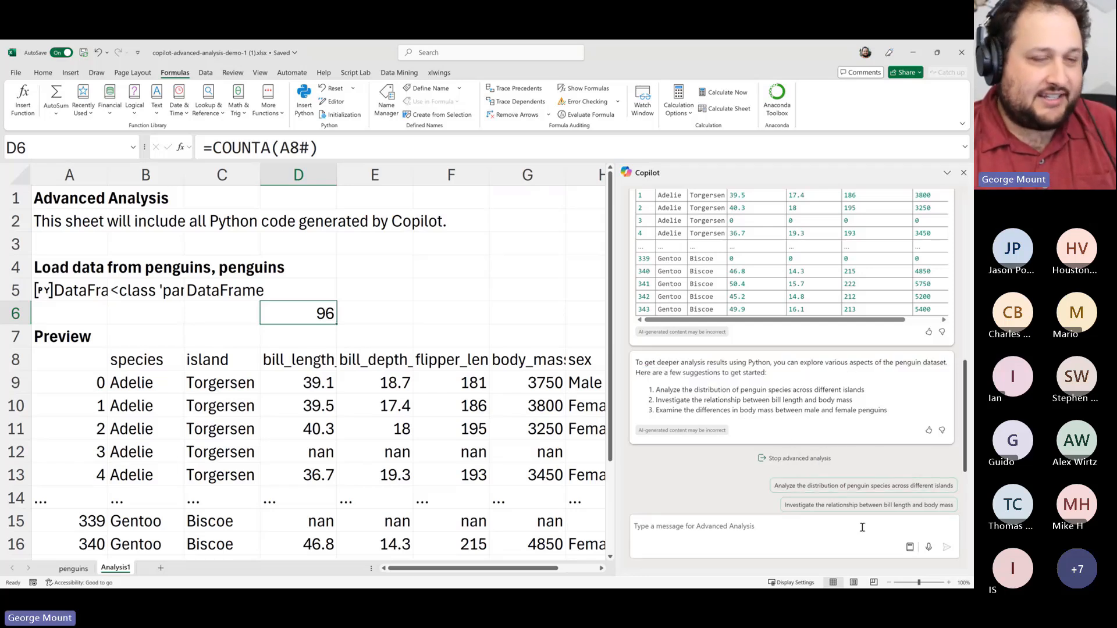
{"action": "left_click", "coordinate": [838, 486]}
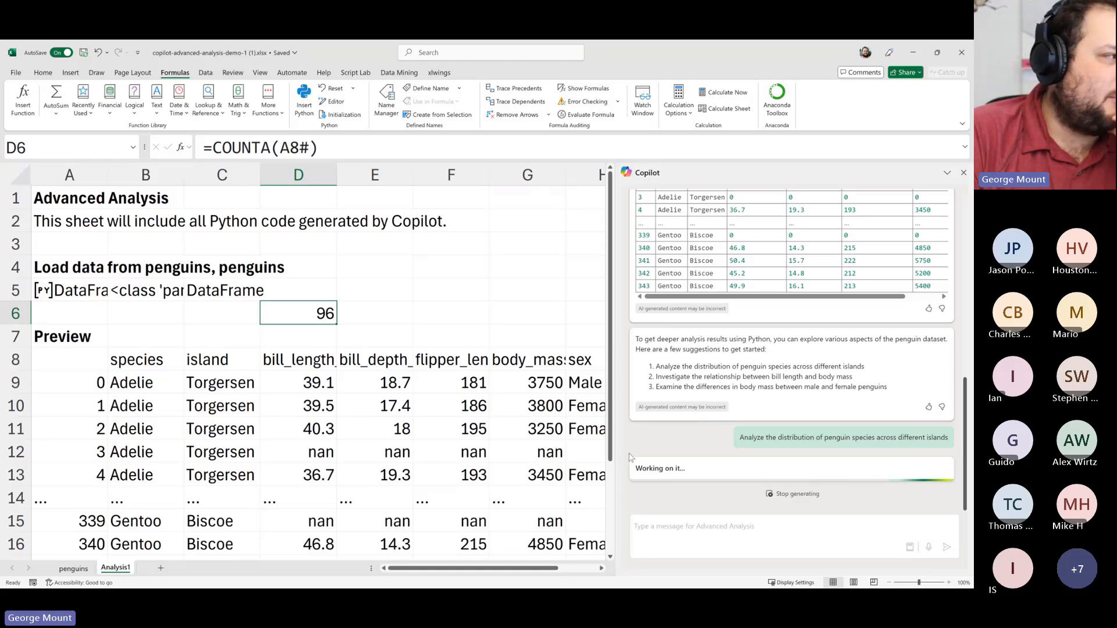
{"action": "scroll", "coordinate": [40, 222], "scroll_direction": "down", "scroll_amount": 2}
{"action": "left_click", "coordinate": [40, 223]}
{"action": "left_click", "coordinate": [66, 199]}
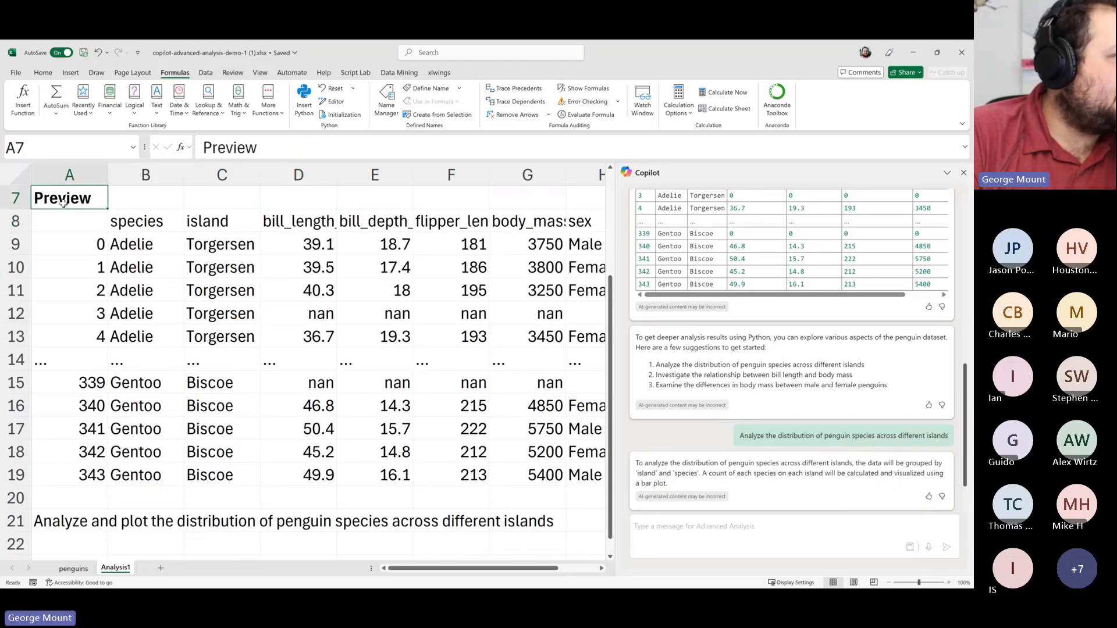
{"action": "left_click", "coordinate": [70, 222]}
{"action": "scroll", "coordinate": [89, 410], "scroll_direction": "down", "scroll_amount": 3}
{"action": "left_click", "coordinate": [87, 319]}
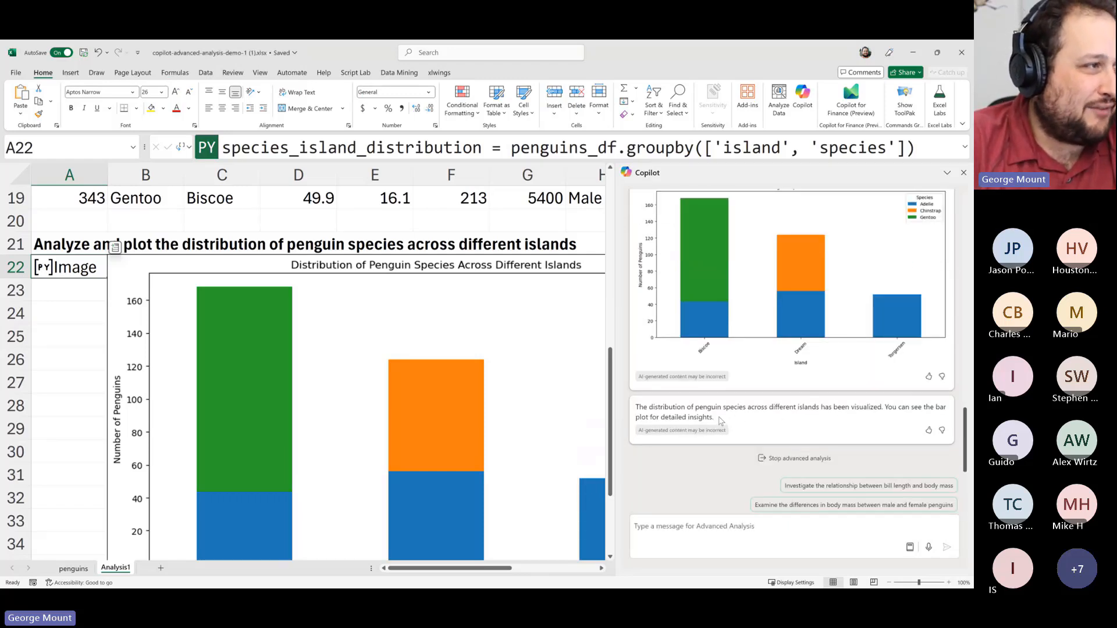
{"action": "scroll", "coordinate": [908, 233], "scroll_direction": "up", "scroll_amount": 1}
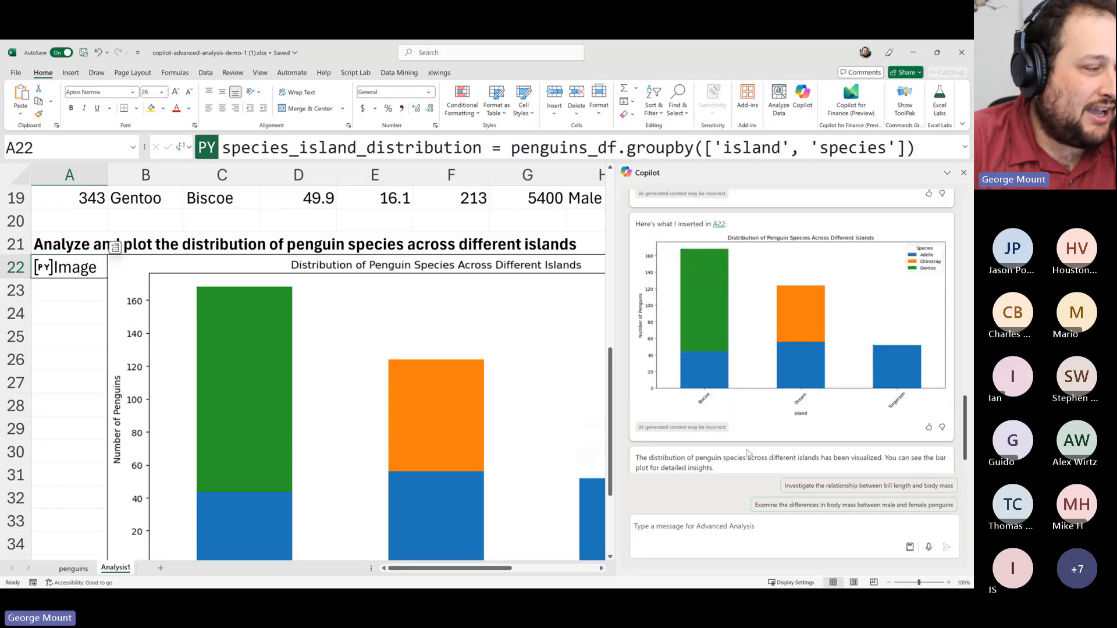
Ask Copilot "Don't use a stacked bar chart. What other distributions can you use? Maybe a histogram?" and read its reply
{"action": "left_click", "coordinate": [687, 530]}
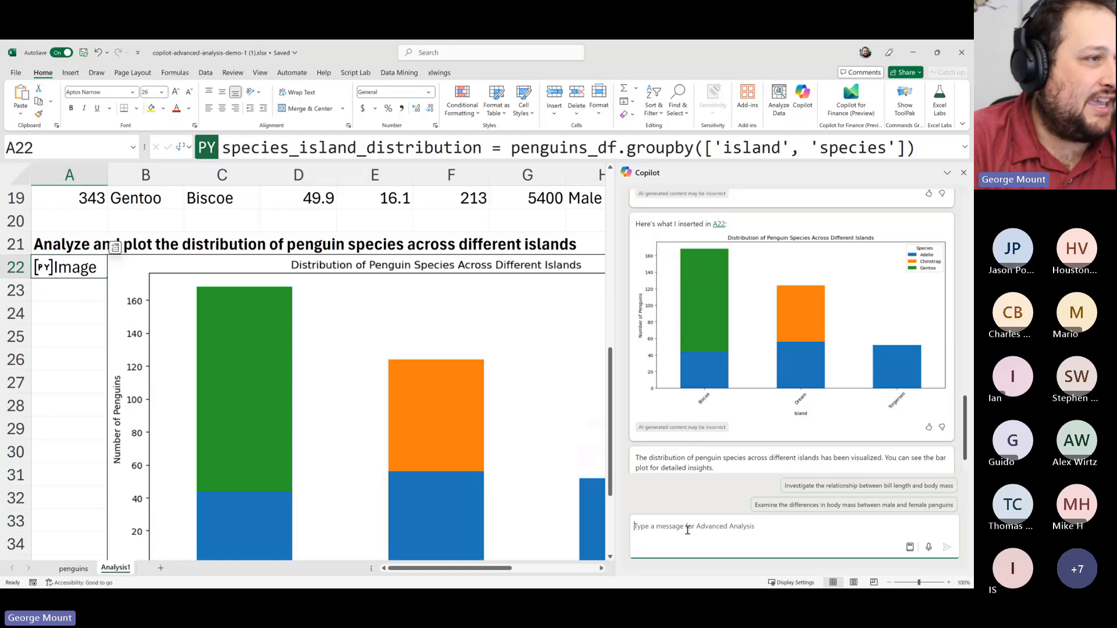
{"action": "type", "text": "Don't us"}
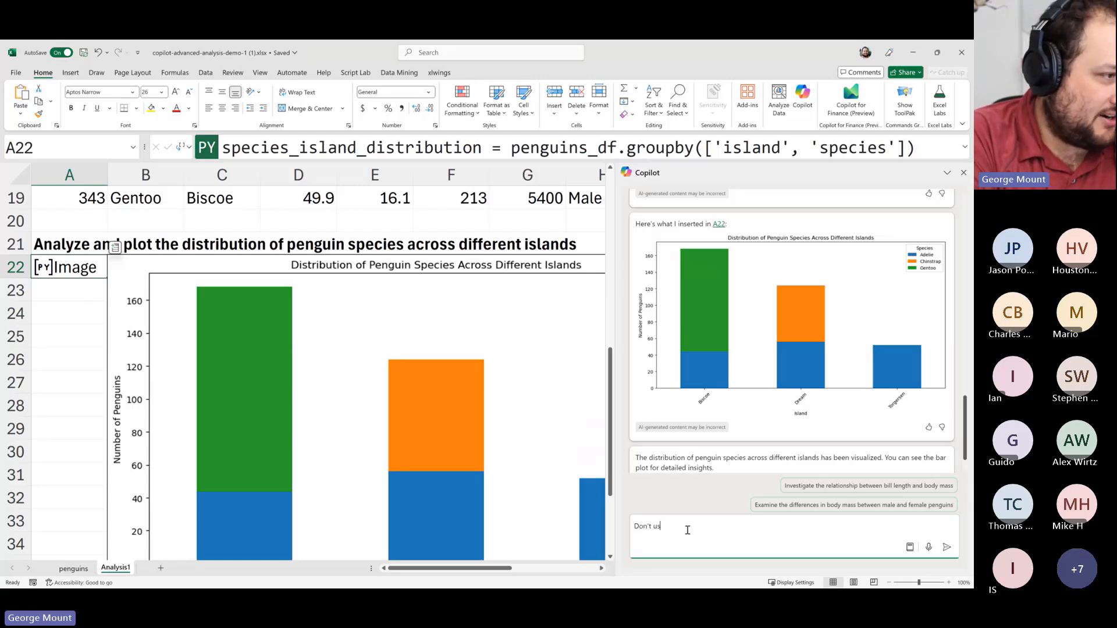
{"action": "type", "text": "e a stacked bar char"}
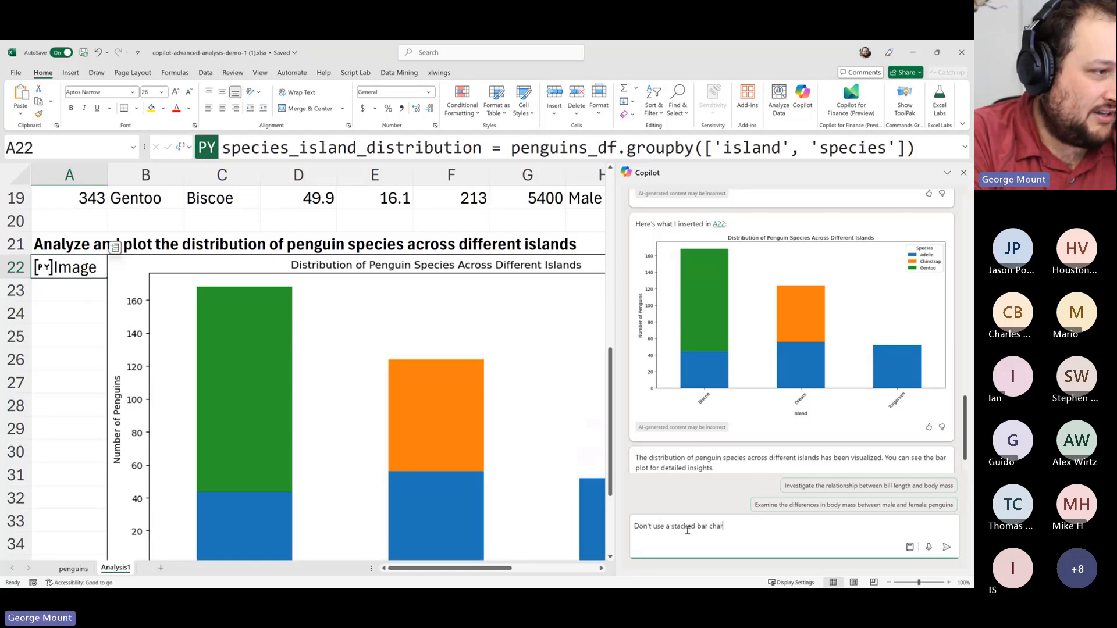
{"action": "type", "text": "t. What other dis"}
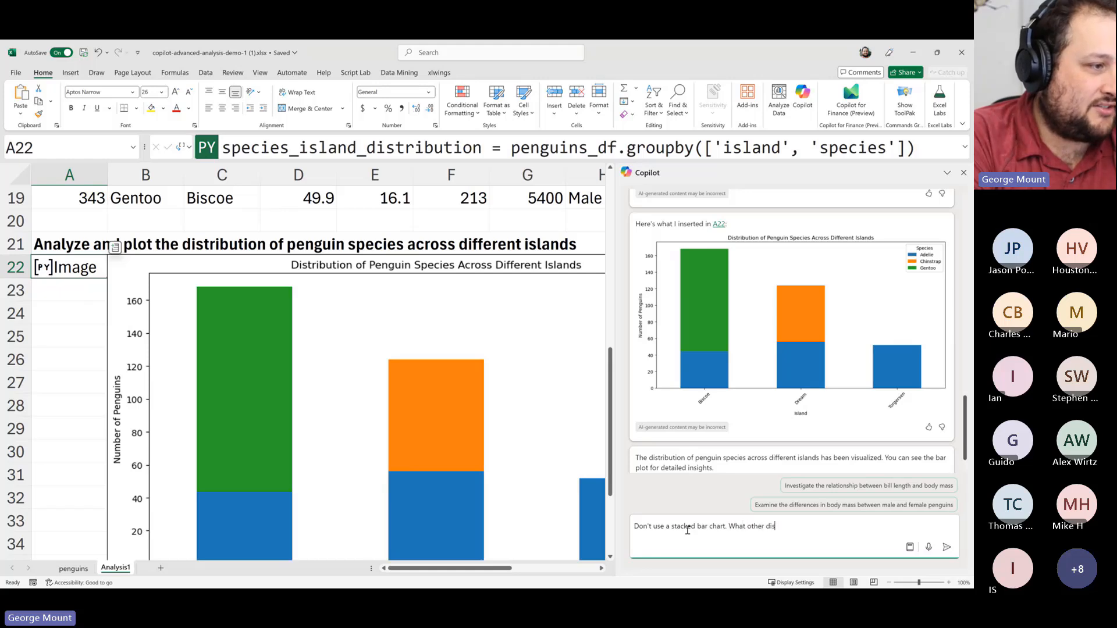
{"action": "type", "text": "tributions can you"}
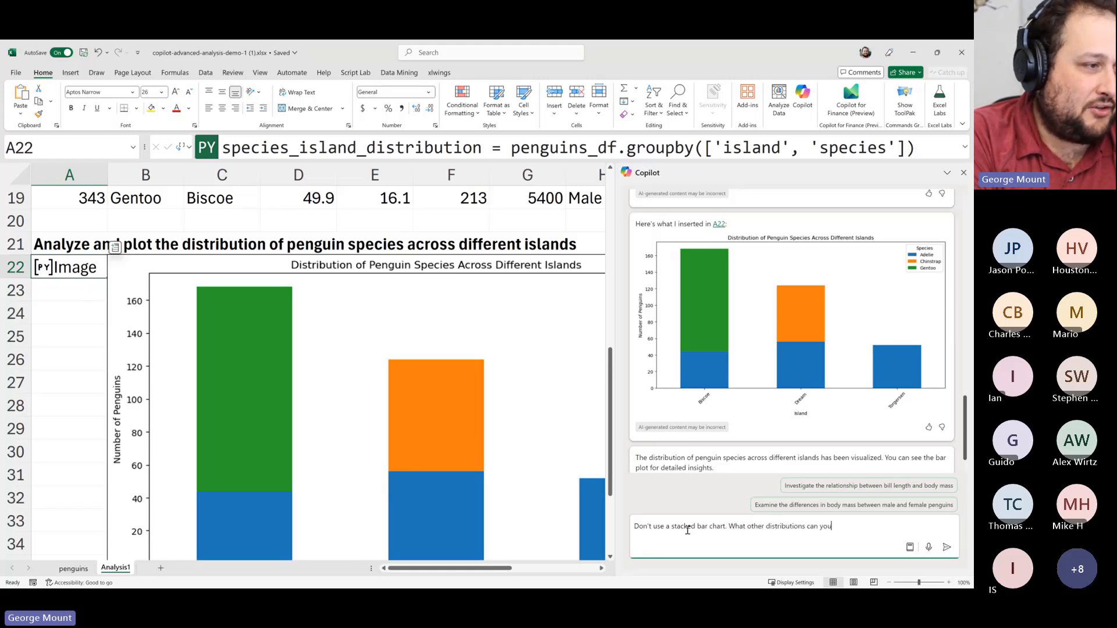
{"action": "type", "text": " use? Maybe a"}
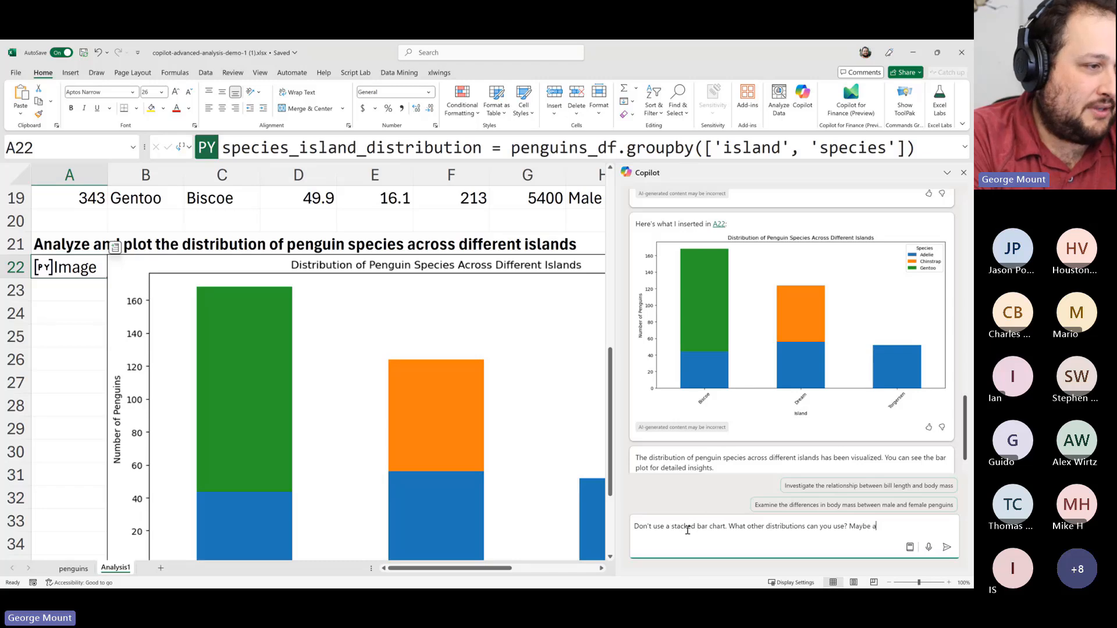
{"action": "type", "text": " histogram?"}
{"action": "key", "text": "Return"}
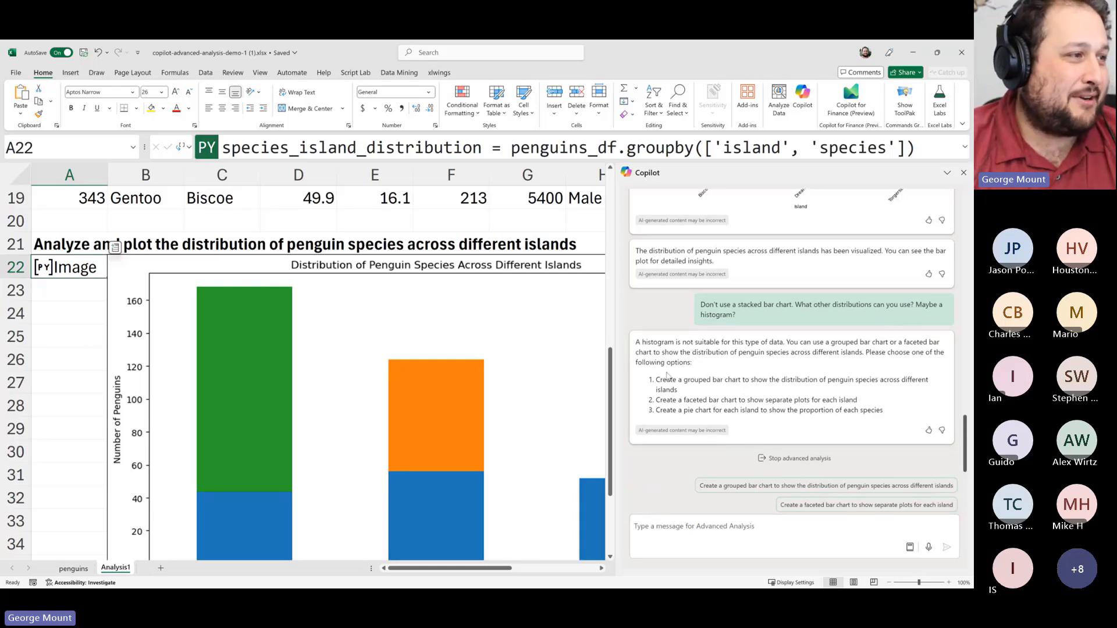
{"action": "scroll", "coordinate": [684, 398], "scroll_direction": "up", "scroll_amount": 2}
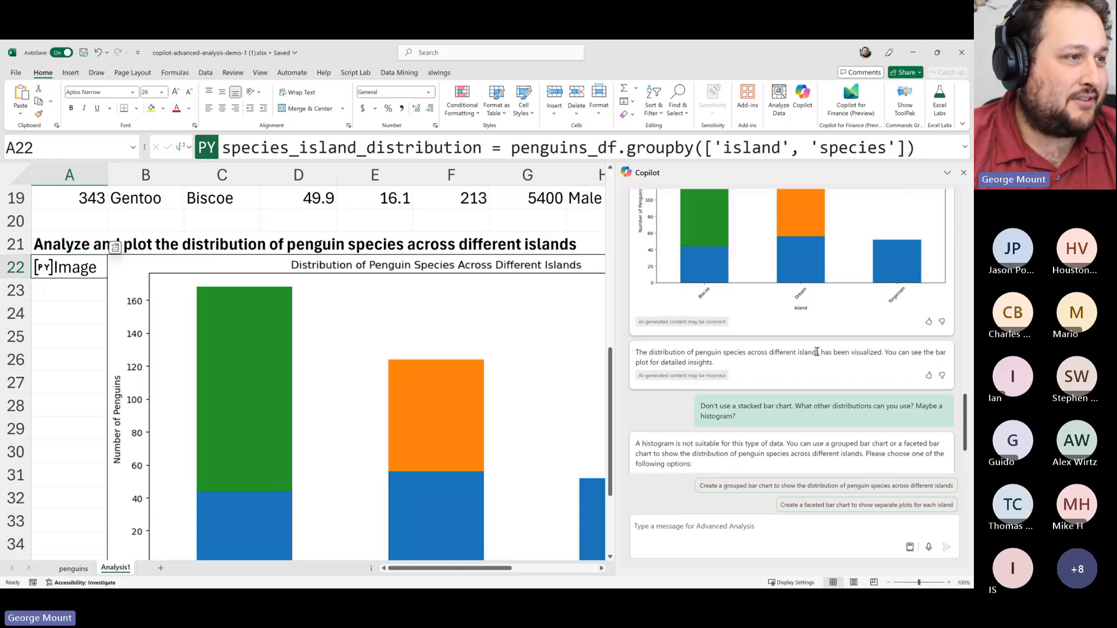
{"action": "left_click", "coordinate": [698, 522]}
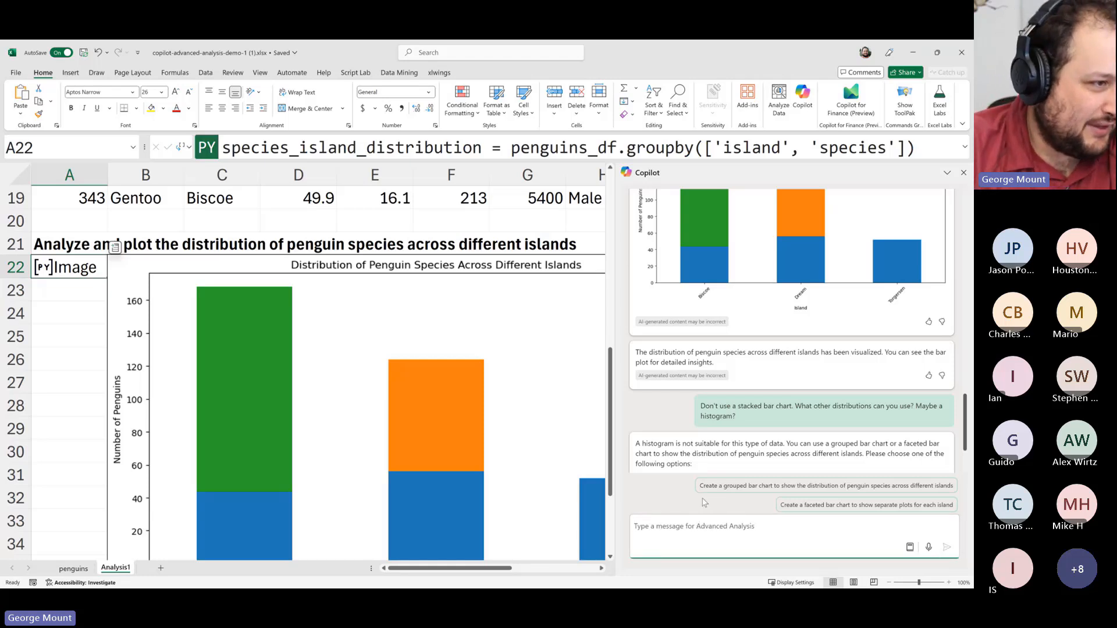
{"action": "type", "text": "W"}
{"action": "type", "text": "hat el"}
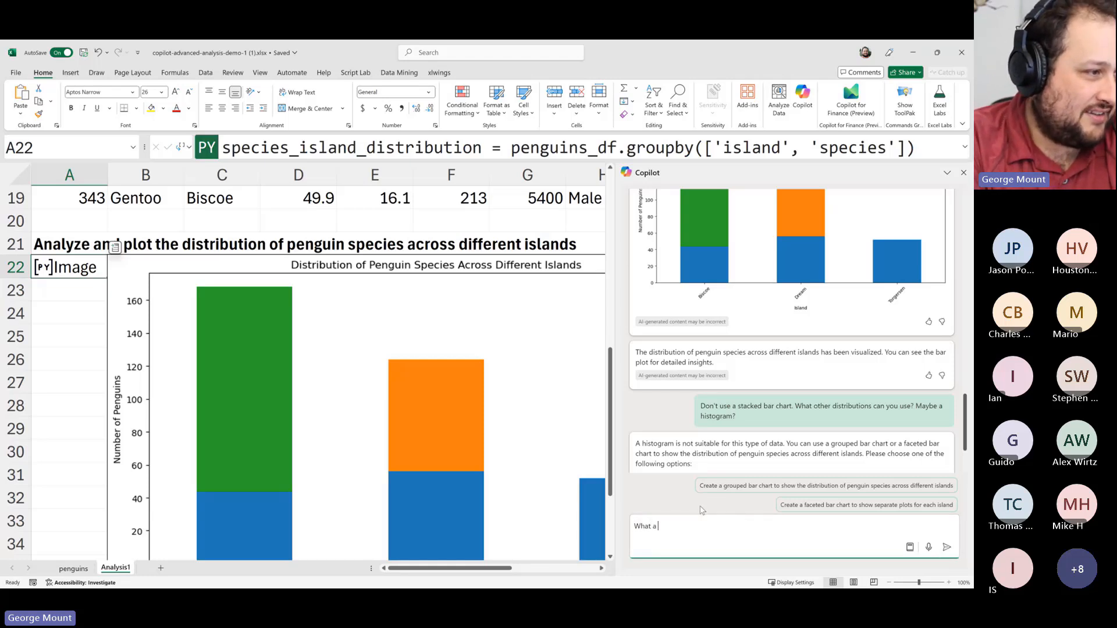
{"action": "key", "text": "BackSpace"}
{"action": "key", "text": "BackSpace"}
{"action": "key", "text": "BackSpace"}
{"action": "key", "text": "BackSpace"}
{"action": "key", "text": "BackSpace"}
{"action": "key", "text": "BackSpace"}
{"action": "key", "text": "BackSpace"}
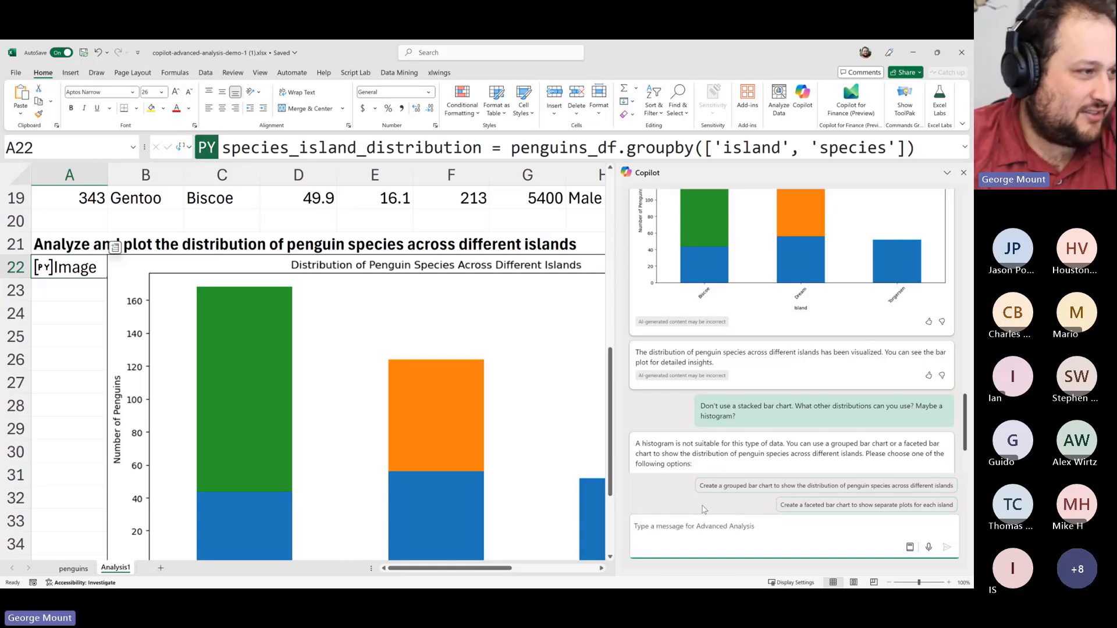
Have Copilot create a grouped bar chart of penguin species distribution across islands, and view it with the sheet zoomed out to 70%
{"action": "left_click", "coordinate": [758, 484]}
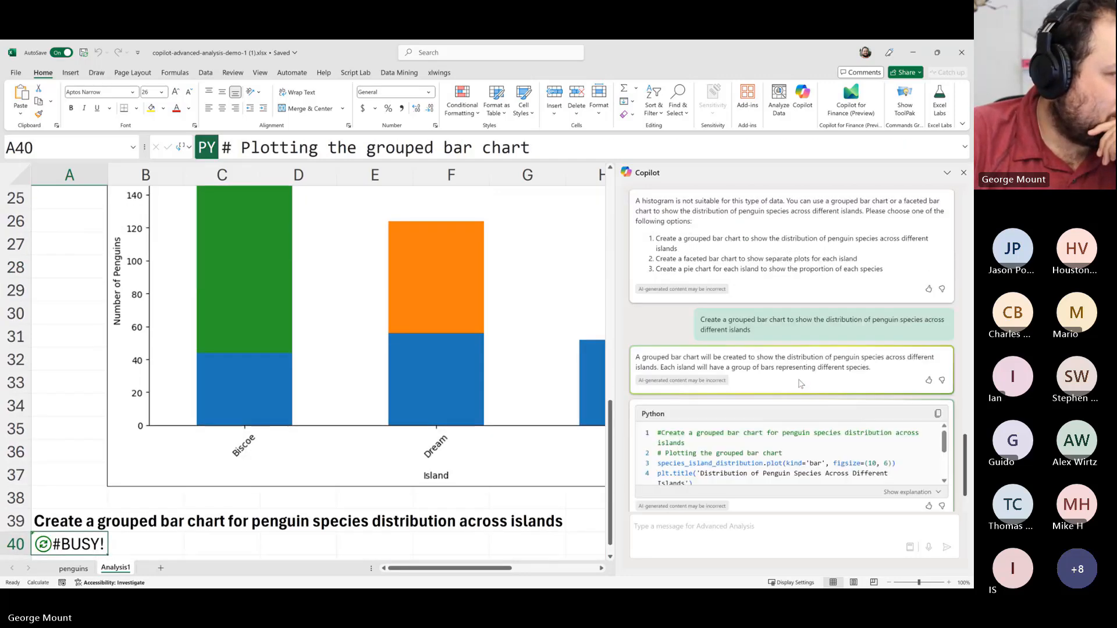
{"action": "scroll", "coordinate": [498, 375], "scroll_direction": "down", "scroll_amount": 6}
{"action": "scroll", "coordinate": [498, 376], "scroll_direction": "up", "scroll_amount": 2}
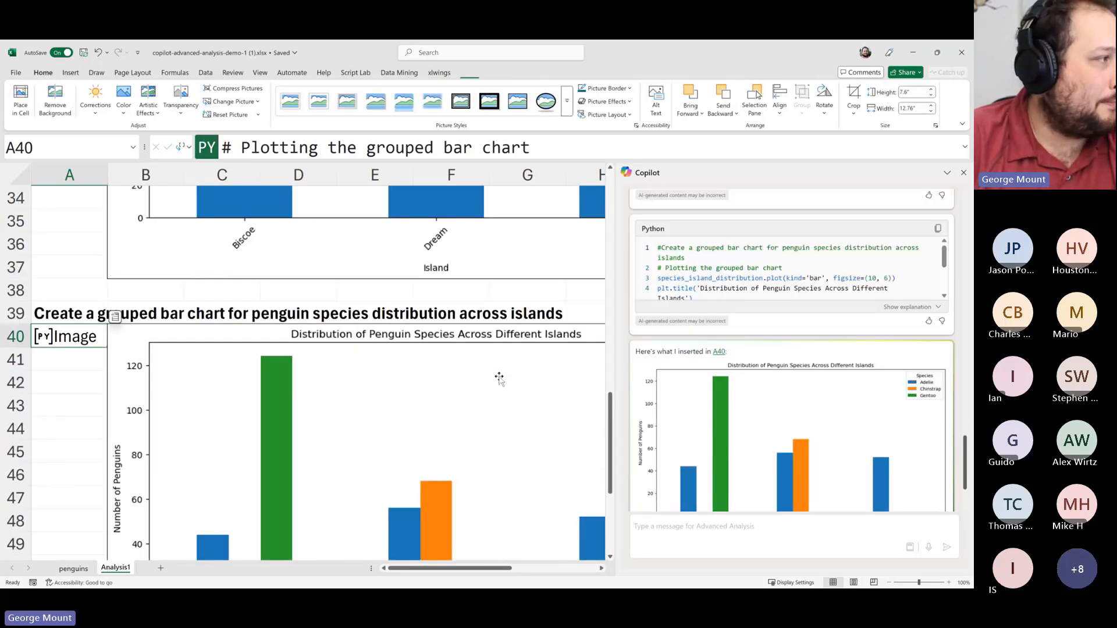
{"action": "scroll", "coordinate": [498, 379], "scroll_direction": "down", "scroll_amount": 2}
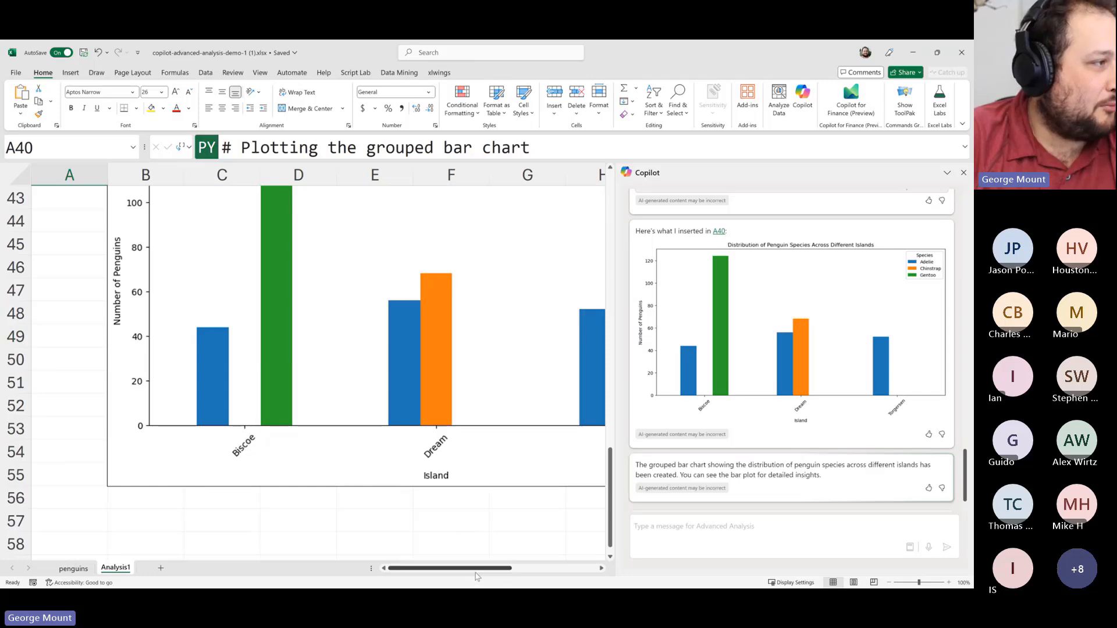
{"action": "scroll", "coordinate": [474, 568], "scroll_direction": "right", "scroll_amount": 2}
{"action": "scroll", "coordinate": [412, 509], "scroll_direction": "up", "scroll_amount": 2}
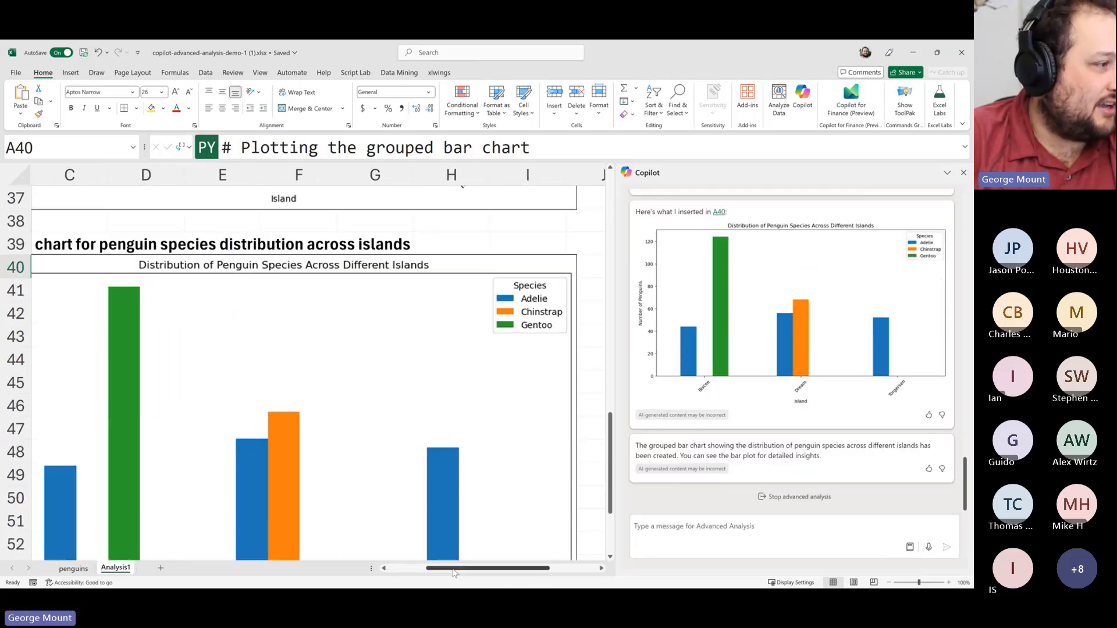
{"action": "scroll", "coordinate": [482, 568], "scroll_direction": "left", "scroll_amount": 2}
{"action": "scroll", "coordinate": [378, 370], "scroll_direction": "down", "scroll_amount": 3}
{"action": "scroll", "coordinate": [378, 369], "scroll_direction": "down", "scroll_amount": 2, "text": "ctrl"}
{"action": "scroll", "coordinate": [378, 370], "scroll_direction": "up", "scroll_amount": 11}
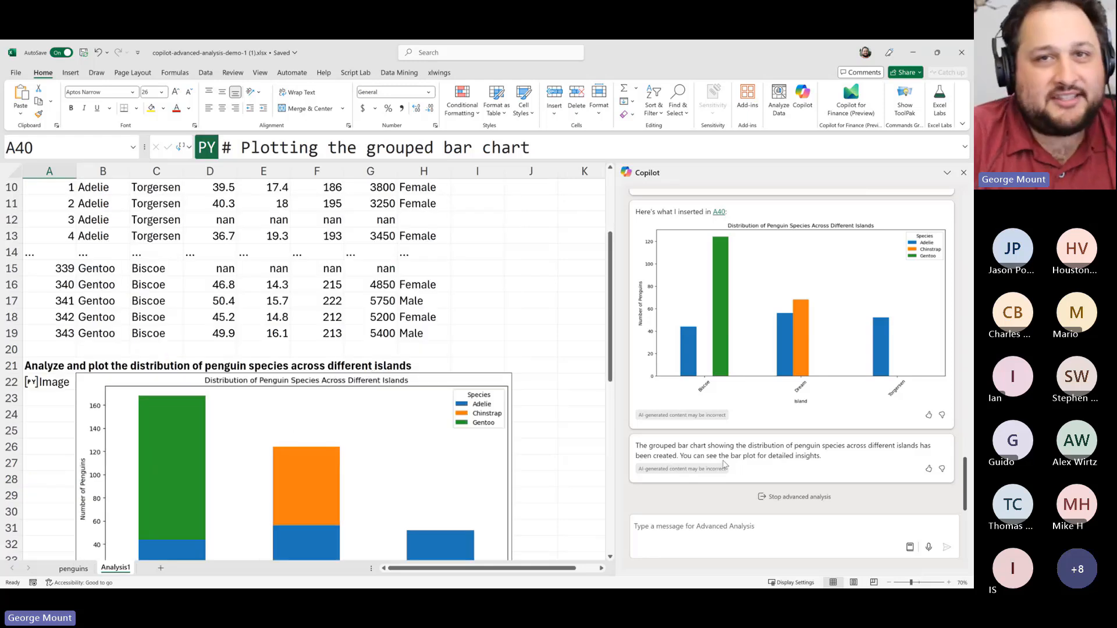
Compare the Python cell behind the stacked bar chart in A22 with the one behind the grouped bar chart in A40
{"action": "left_click", "coordinate": [687, 527]}
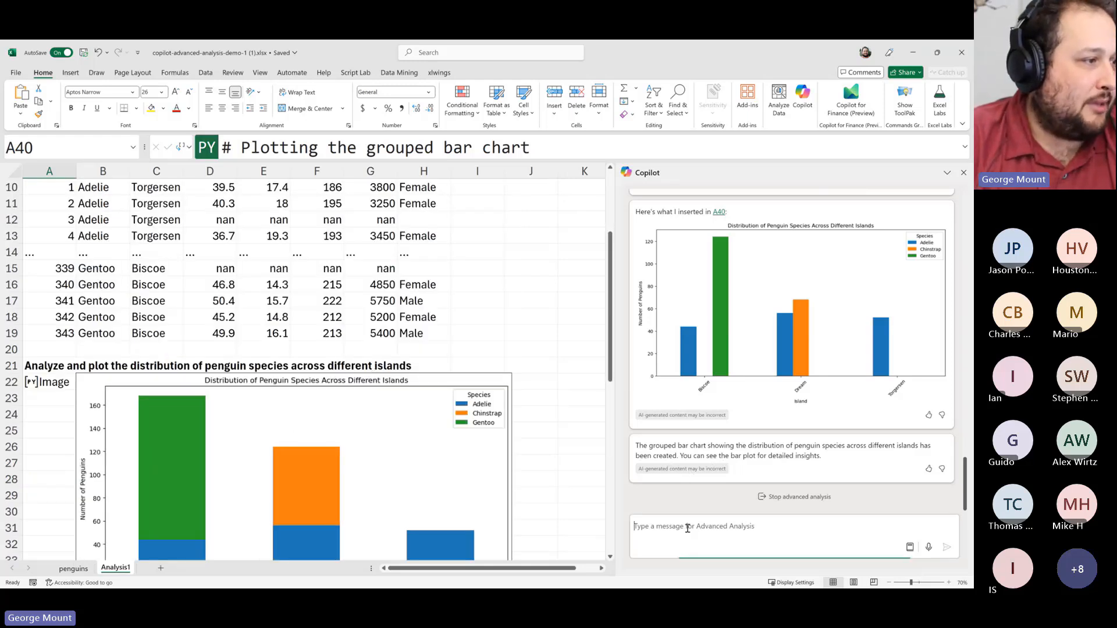
{"action": "scroll", "coordinate": [70, 407], "scroll_direction": "down", "scroll_amount": 6}
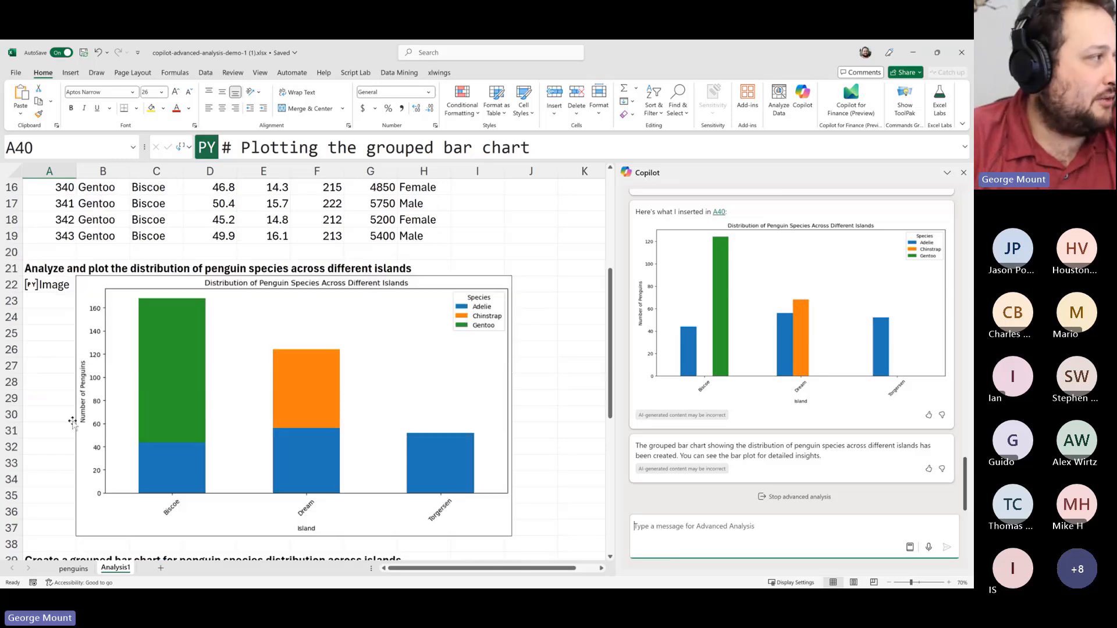
{"action": "left_click", "coordinate": [65, 398]}
{"action": "scroll", "coordinate": [64, 381], "scroll_direction": "up", "scroll_amount": 5}
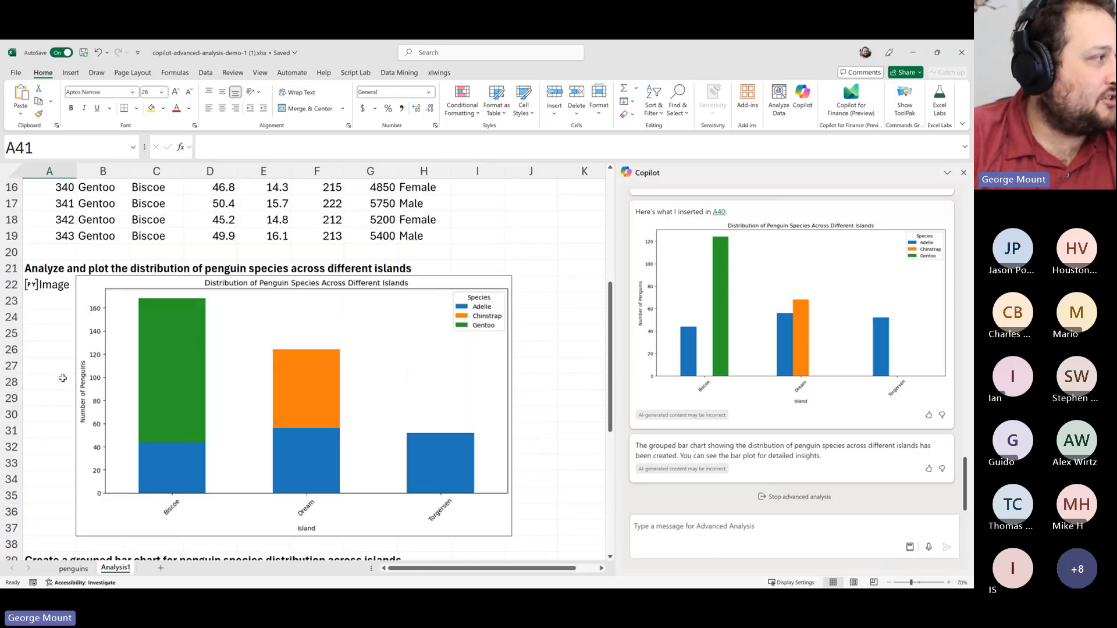
{"action": "left_click", "coordinate": [52, 336]}
{"action": "left_click", "coordinate": [57, 317]}
{"action": "left_click", "coordinate": [59, 336]}
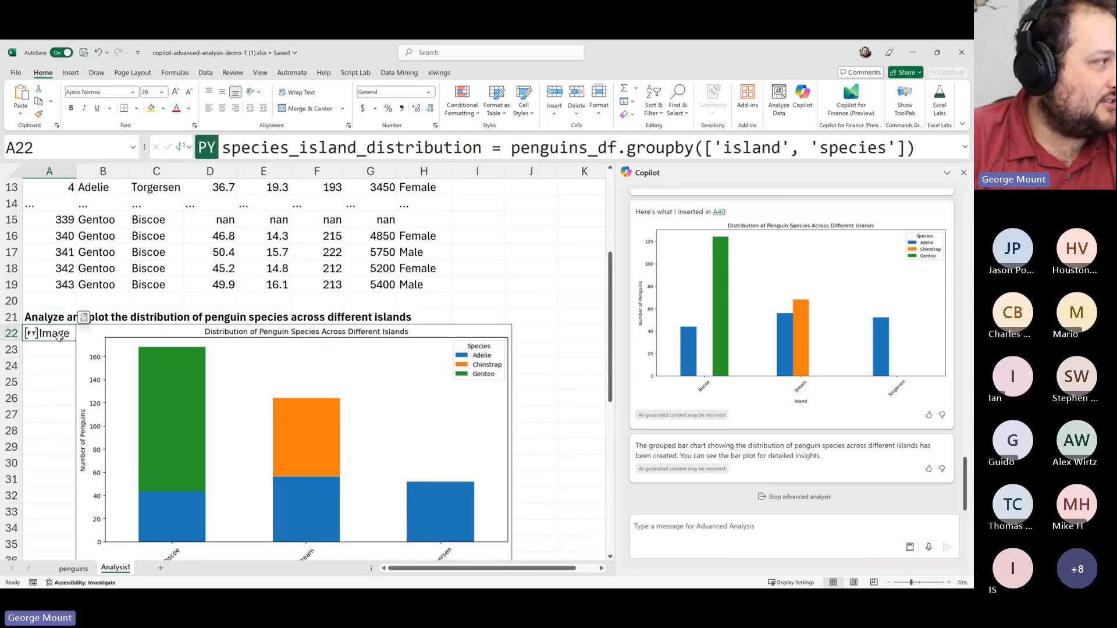
{"action": "scroll", "coordinate": [58, 349], "scroll_direction": "down", "scroll_amount": 5}
{"action": "left_click", "coordinate": [58, 380]}
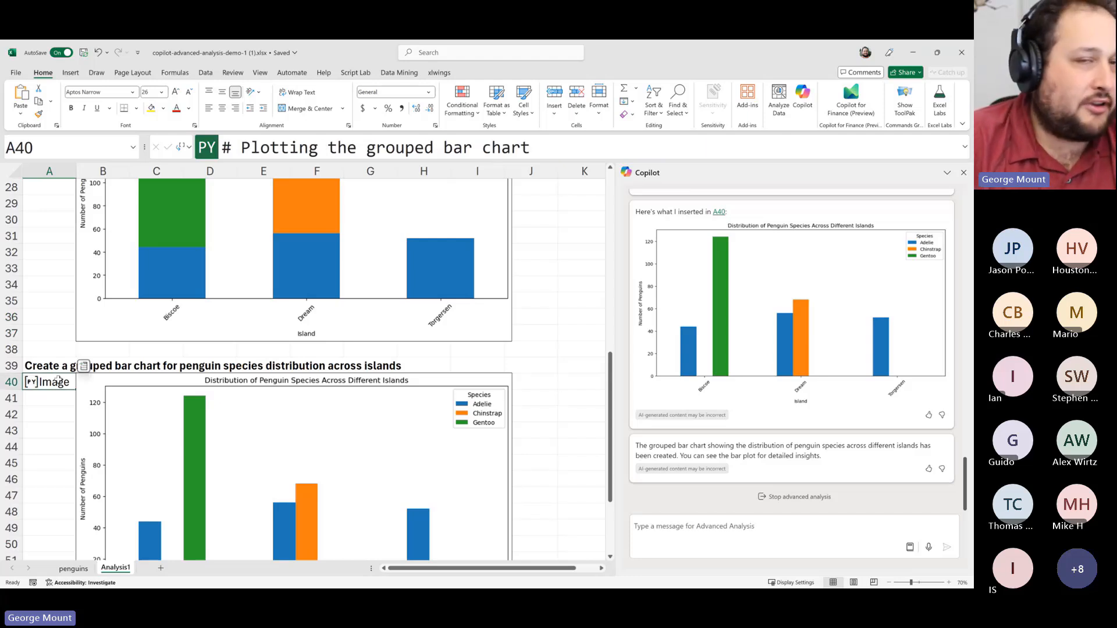
Review the Analysis1 sheet from its title and the A8 preview formula down to the headings and Python cells of both charts
{"action": "scroll", "coordinate": [56, 395], "scroll_direction": "up", "scroll_amount": 9}
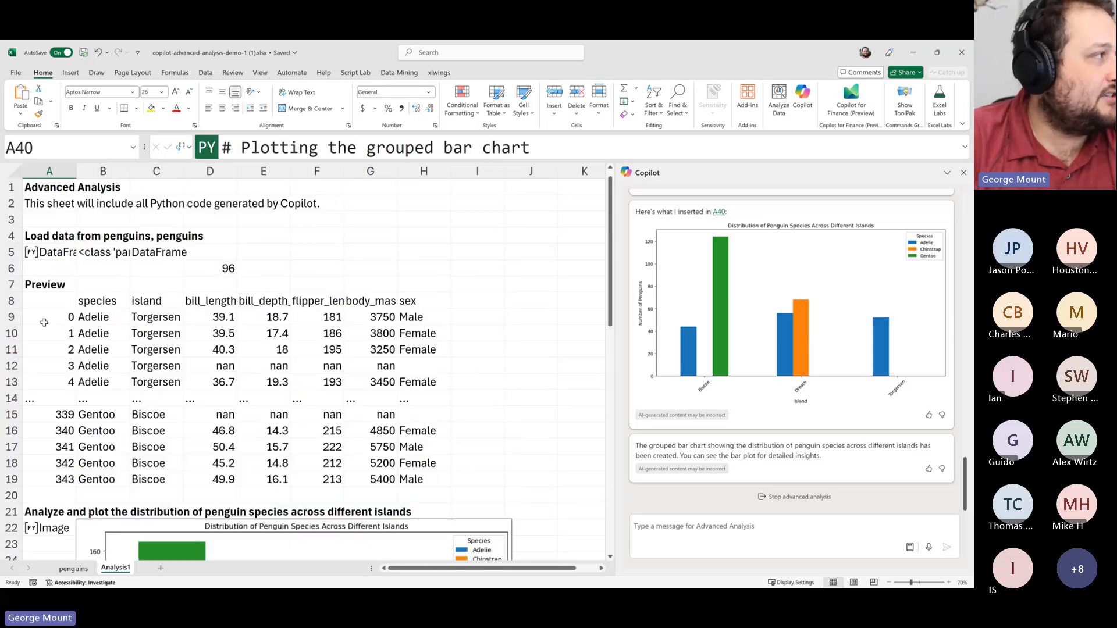
{"action": "left_click", "coordinate": [52, 185]}
{"action": "left_click", "coordinate": [54, 299]}
{"action": "scroll", "coordinate": [54, 300], "scroll_direction": "down", "scroll_amount": 4}
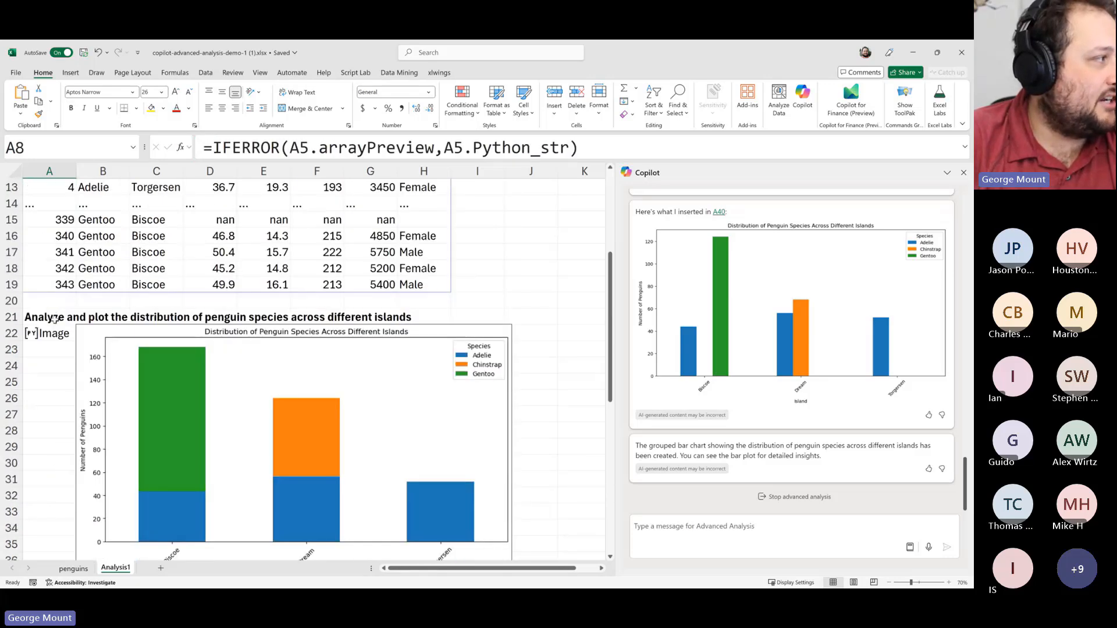
{"action": "left_click", "coordinate": [53, 319]}
{"action": "left_click", "coordinate": [53, 336]}
{"action": "scroll", "coordinate": [53, 339], "scroll_direction": "down", "scroll_amount": 4}
{"action": "scroll", "coordinate": [53, 338], "scroll_direction": "down", "scroll_amount": 1}
{"action": "left_click", "coordinate": [49, 414]}
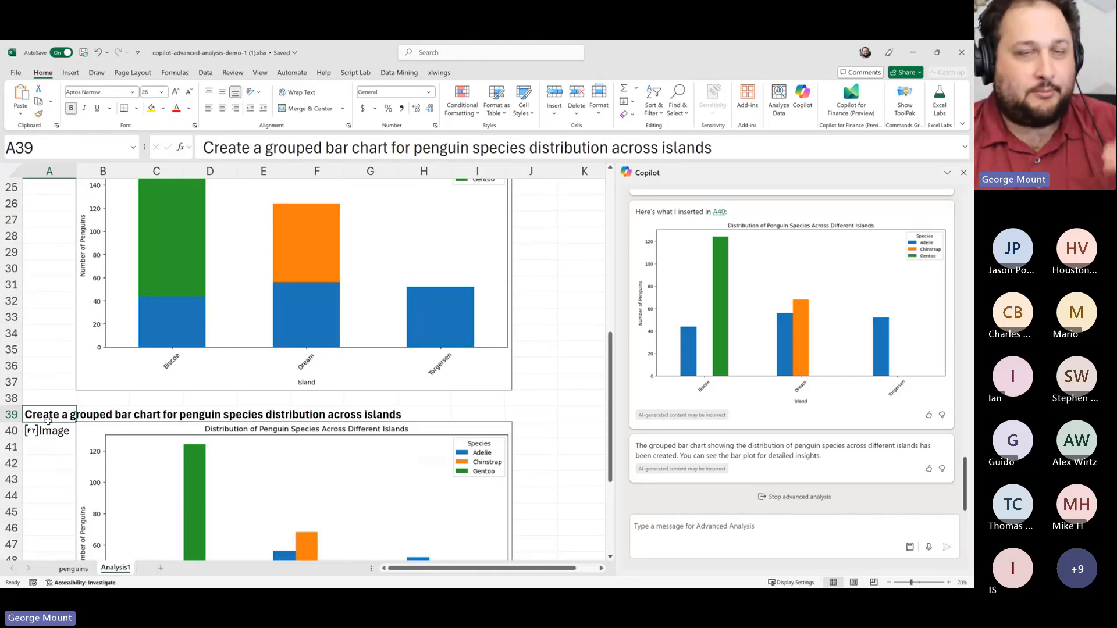
{"action": "left_click", "coordinate": [49, 436]}
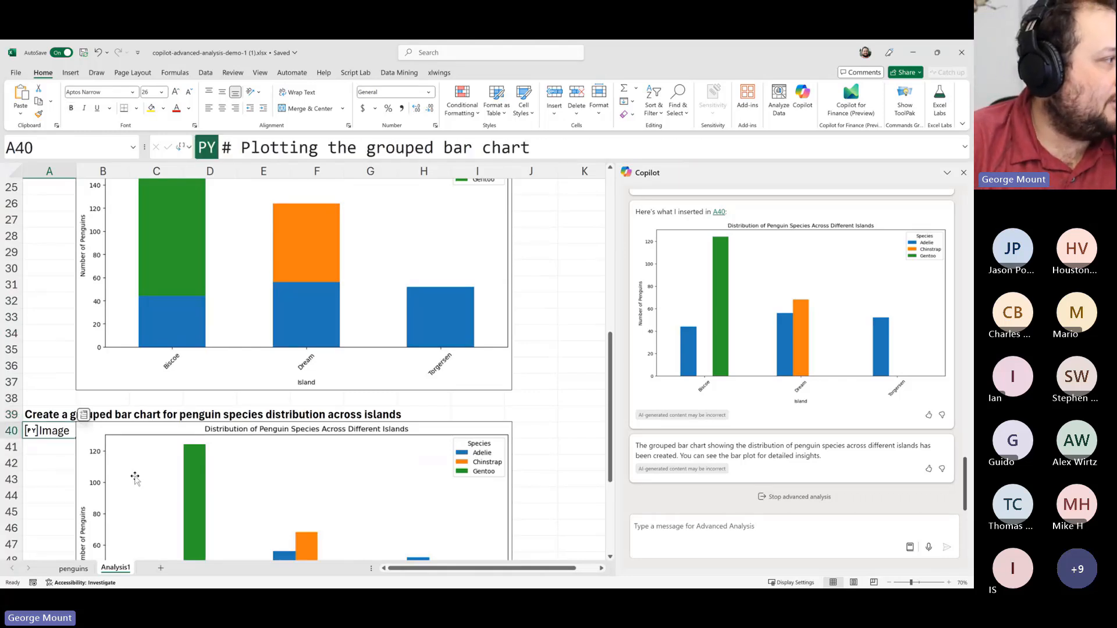
Move the grouped bar chart picture right so it starts in column C, and inspect its formula reference to cell A40
{"action": "left_click_drag", "start_coordinate": [134, 476], "coordinate": [223, 476]}
{"action": "left_click", "coordinate": [46, 432]}
{"action": "left_click", "coordinate": [310, 477]}
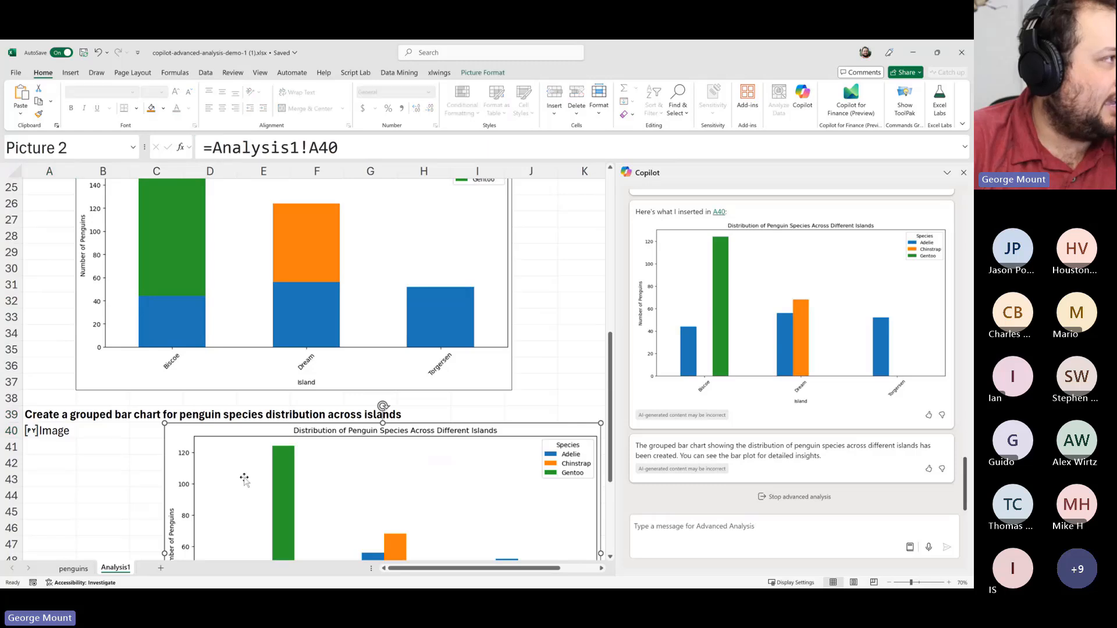
{"action": "left_click", "coordinate": [336, 149]}
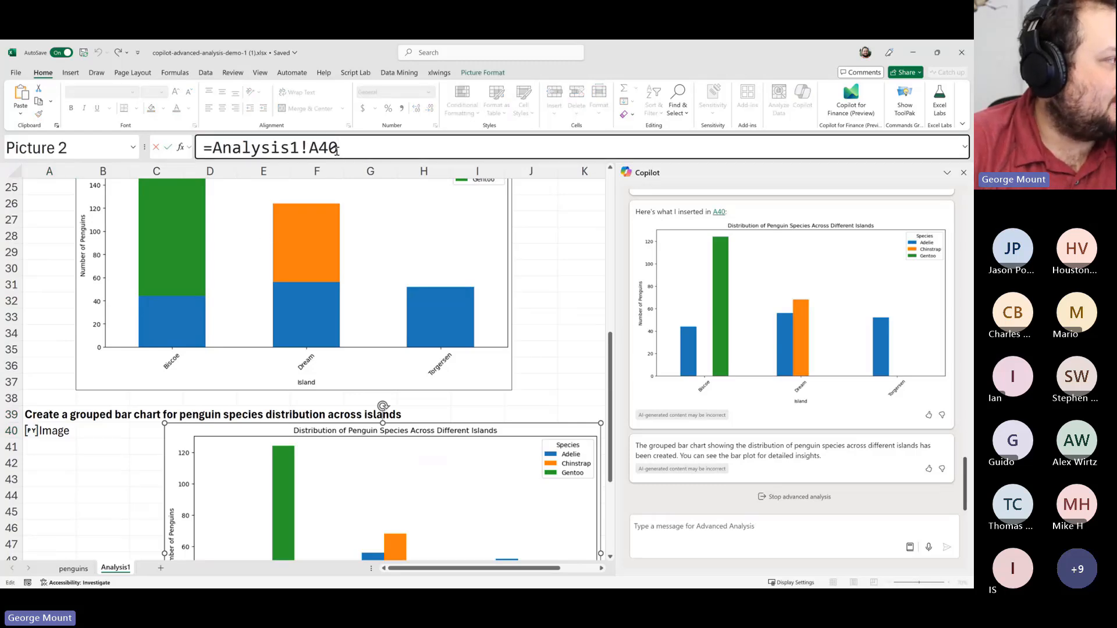
{"action": "key", "text": "Escape"}
{"action": "left_click", "coordinate": [53, 432]}
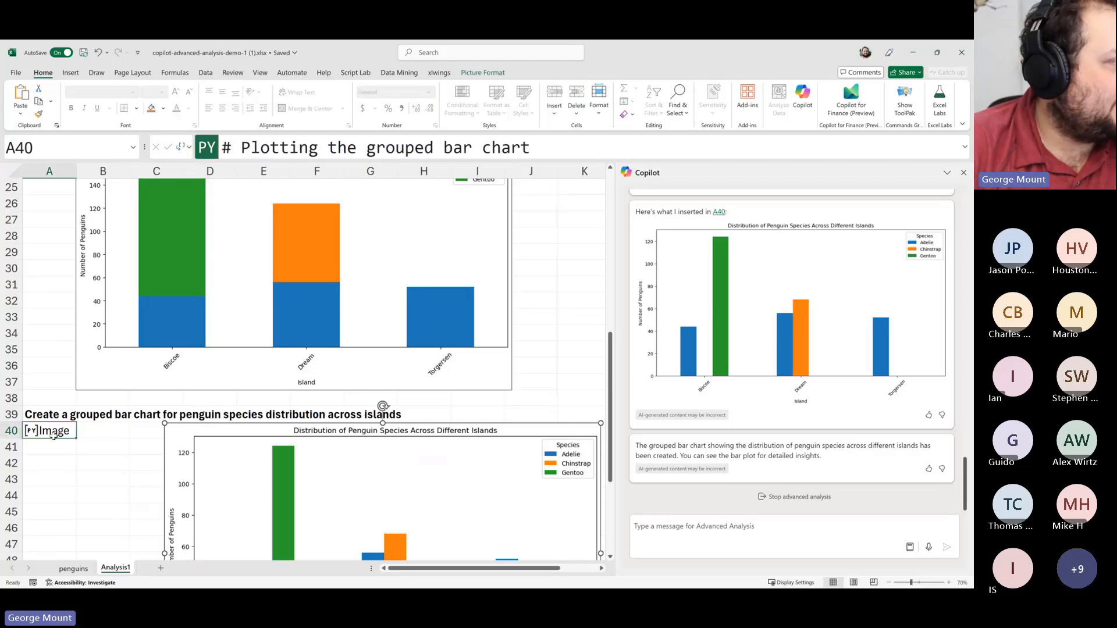
{"action": "left_click", "coordinate": [309, 452]}
Expand the formula bar to read the multi-line Python plotting code in A40
{"action": "left_click", "coordinate": [51, 432]}
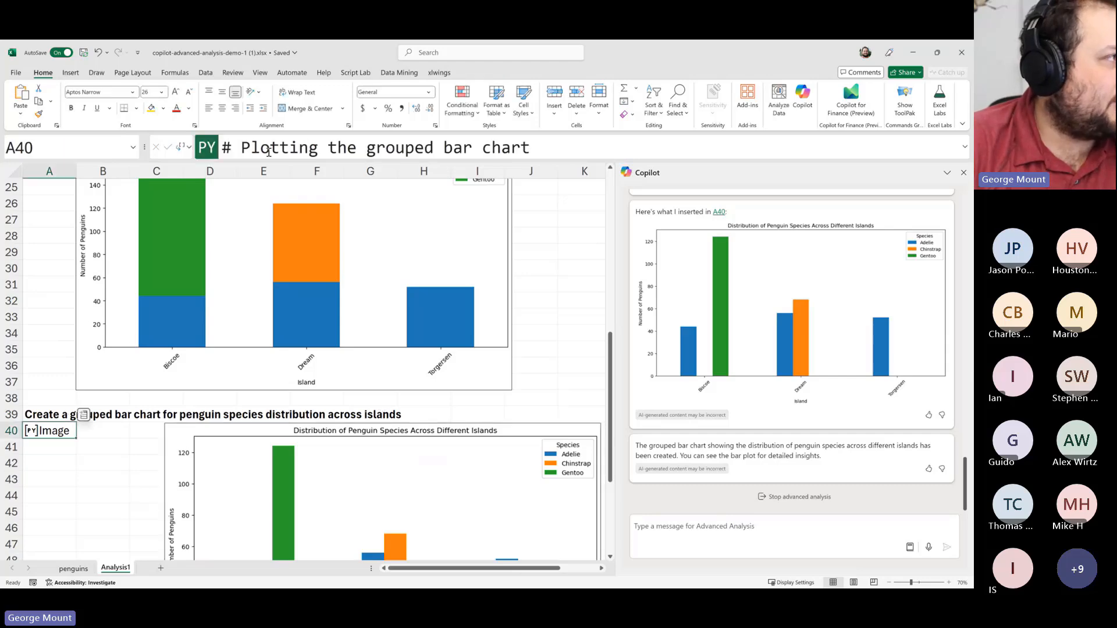
{"action": "left_click_drag", "start_coordinate": [269, 163], "coordinate": [324, 322]}
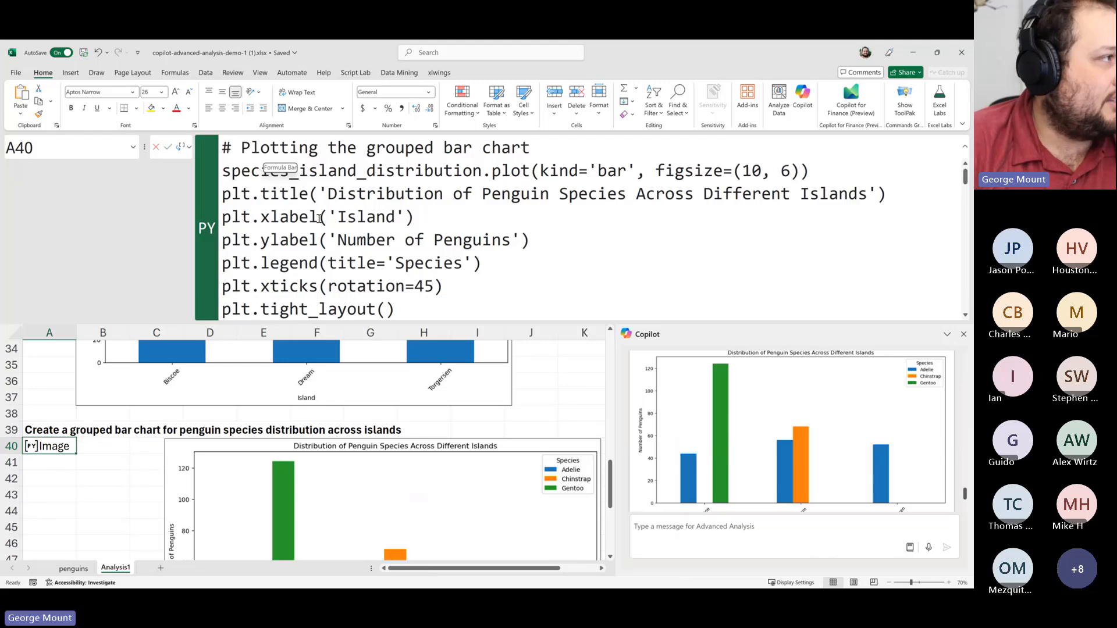
Recommit the grouped bar chart's Python code in A40 and collapse the formula bar to a single line
{"action": "left_click_drag", "start_coordinate": [223, 171], "coordinate": [444, 286]}
{"action": "left_click", "coordinate": [497, 223]}
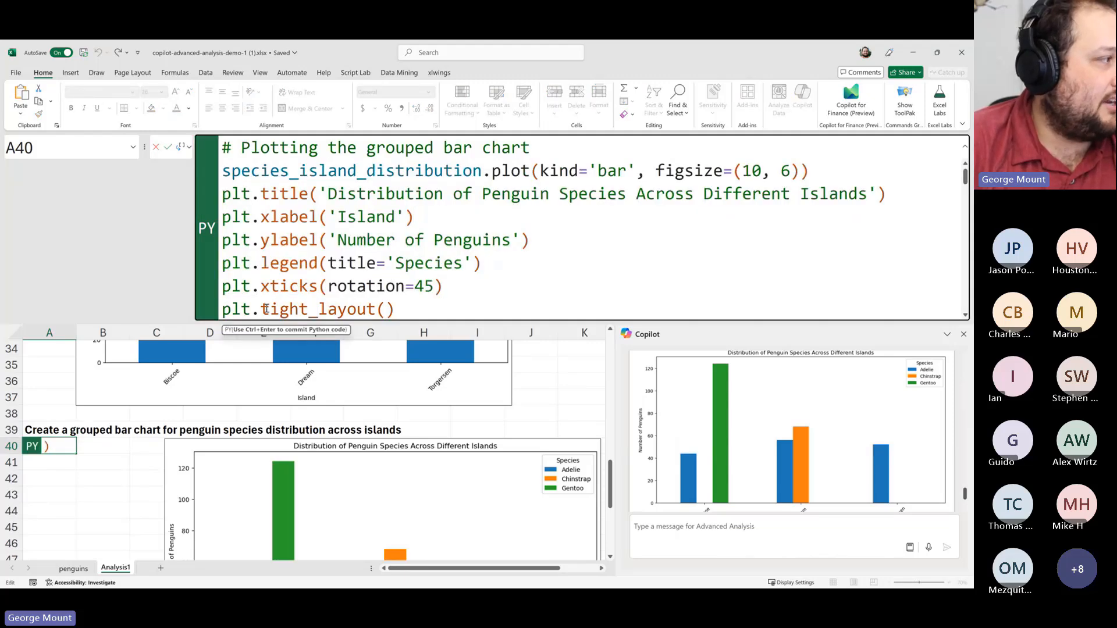
{"action": "key", "text": "ctrl+Return"}
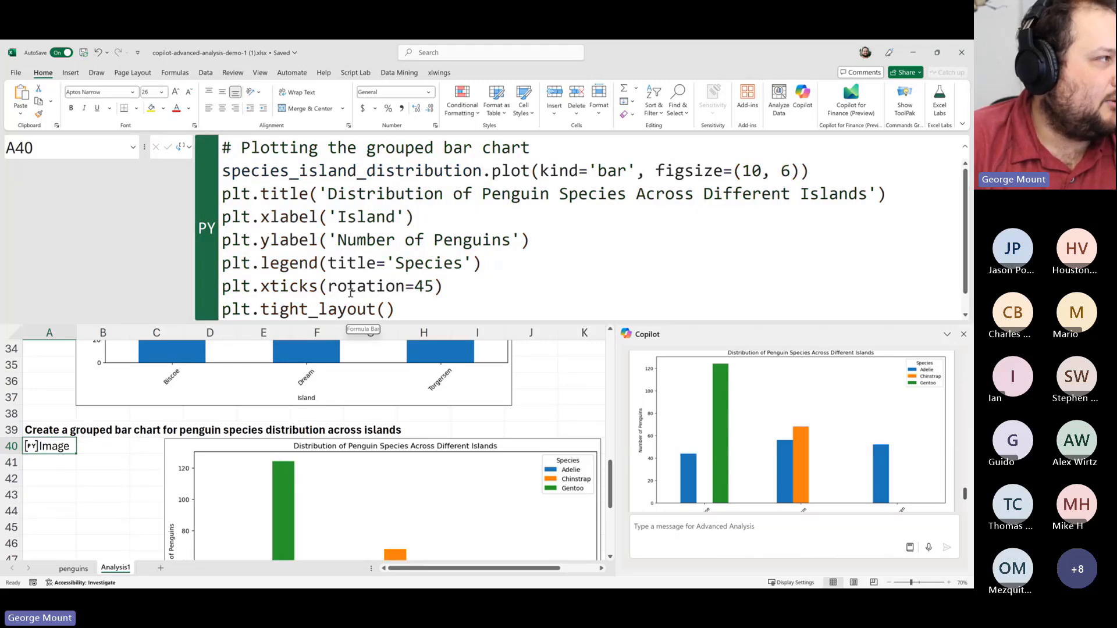
{"action": "left_click_drag", "start_coordinate": [416, 323], "coordinate": [577, 188]}
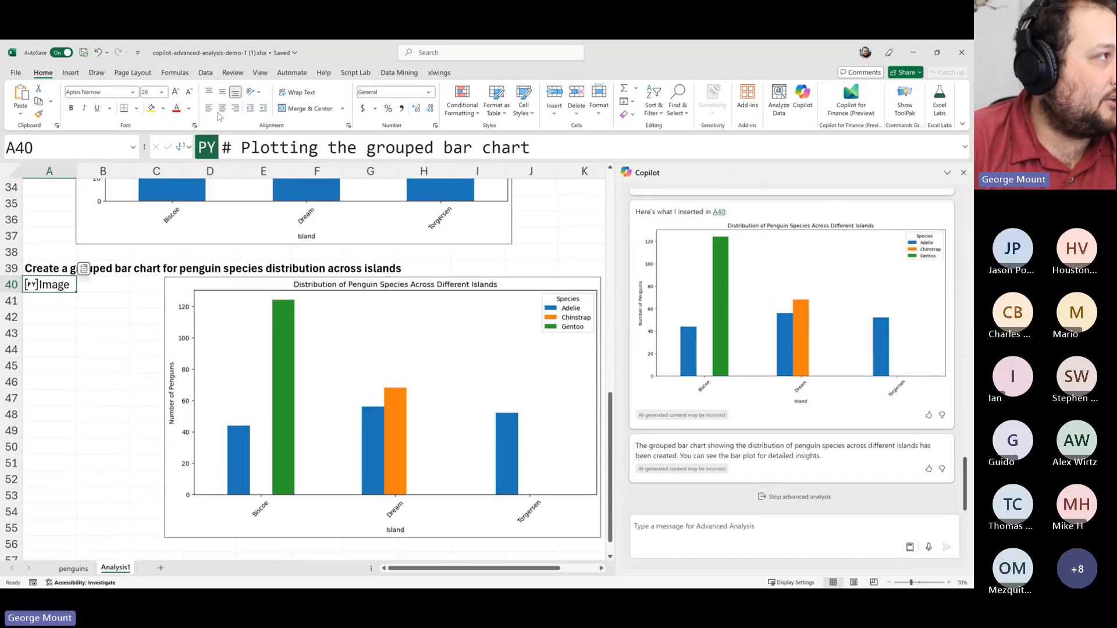
Open the Python Editor and widen its pane so the code of each Python cell is readable
{"action": "left_click", "coordinate": [175, 75]}
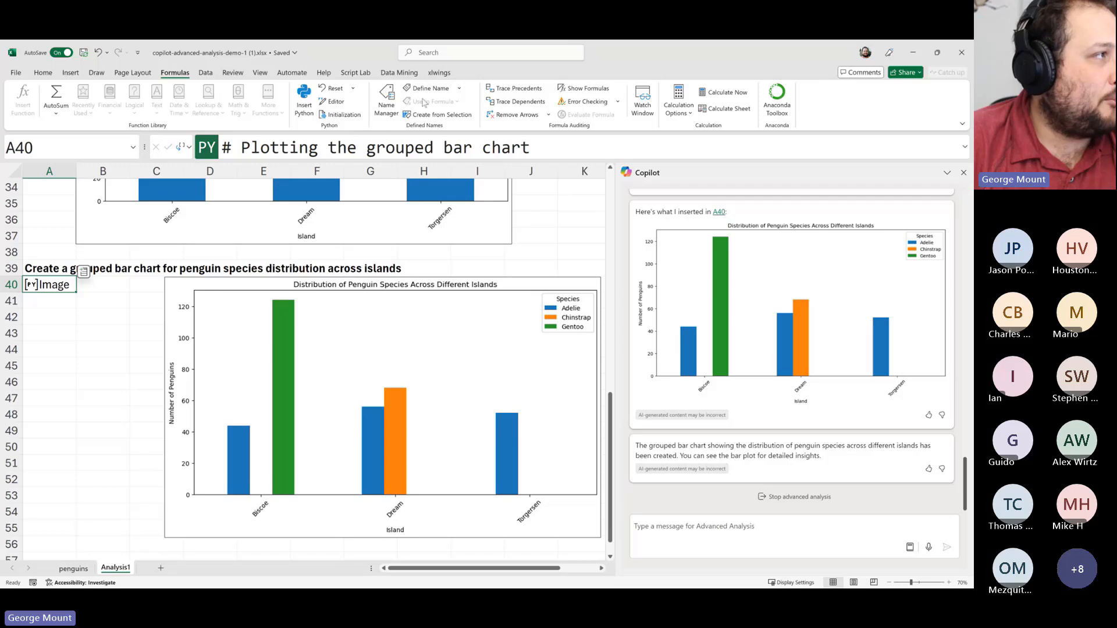
{"action": "left_click", "coordinate": [333, 102]}
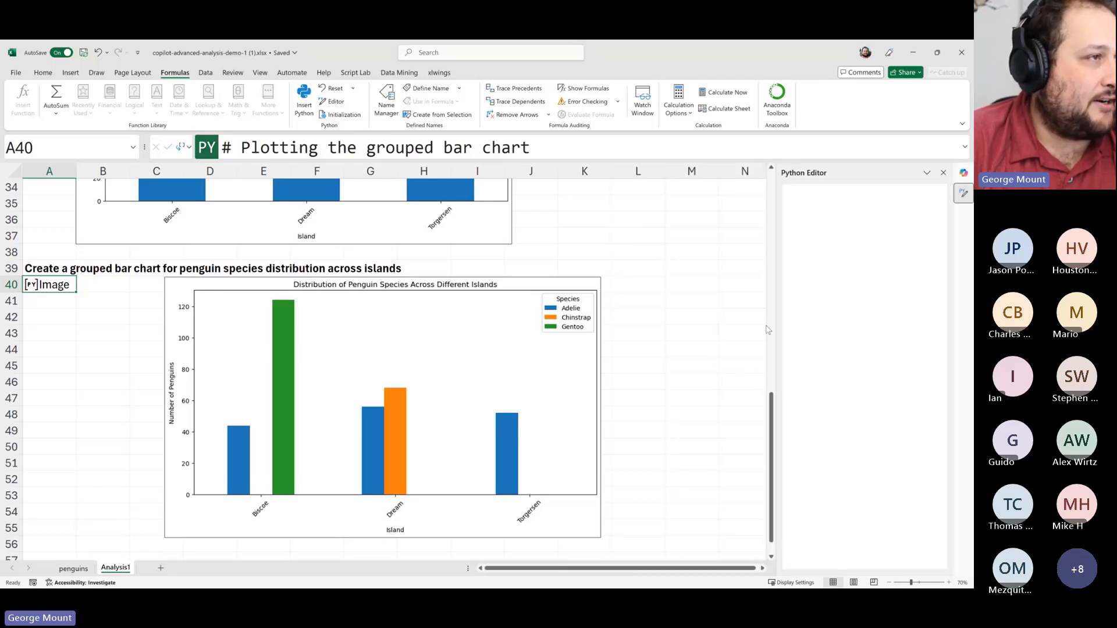
{"action": "left_click_drag", "start_coordinate": [776, 269], "coordinate": [650, 271]}
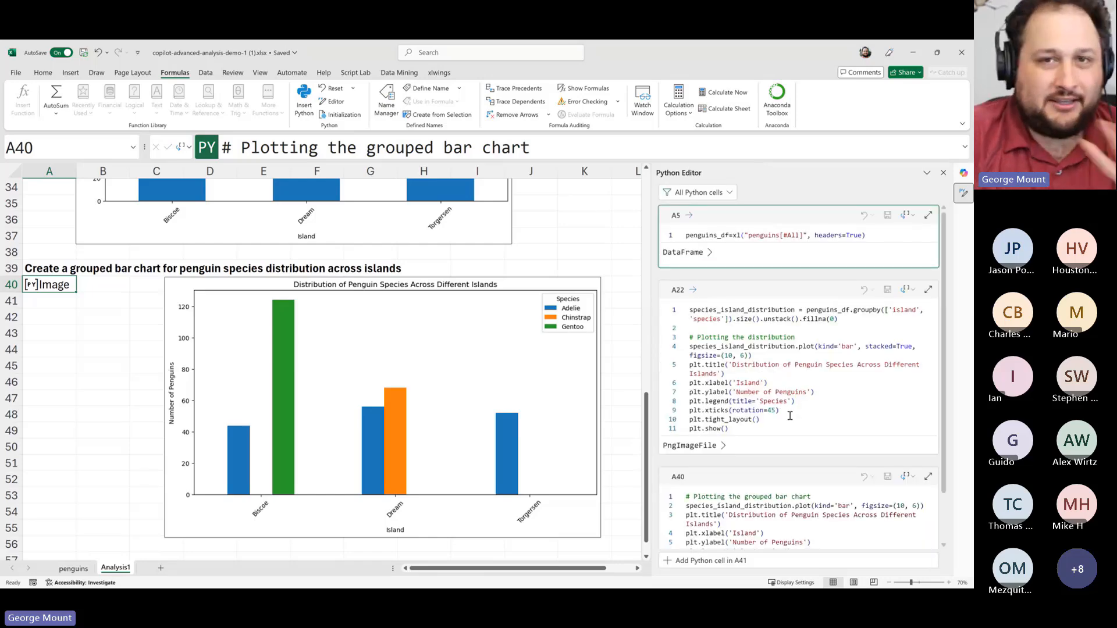
Examine the Python code of cells A5, A22 and A40 in the editor, comparing how they reference penguins_df and species_island_distribution
{"action": "left_click", "coordinate": [720, 338]}
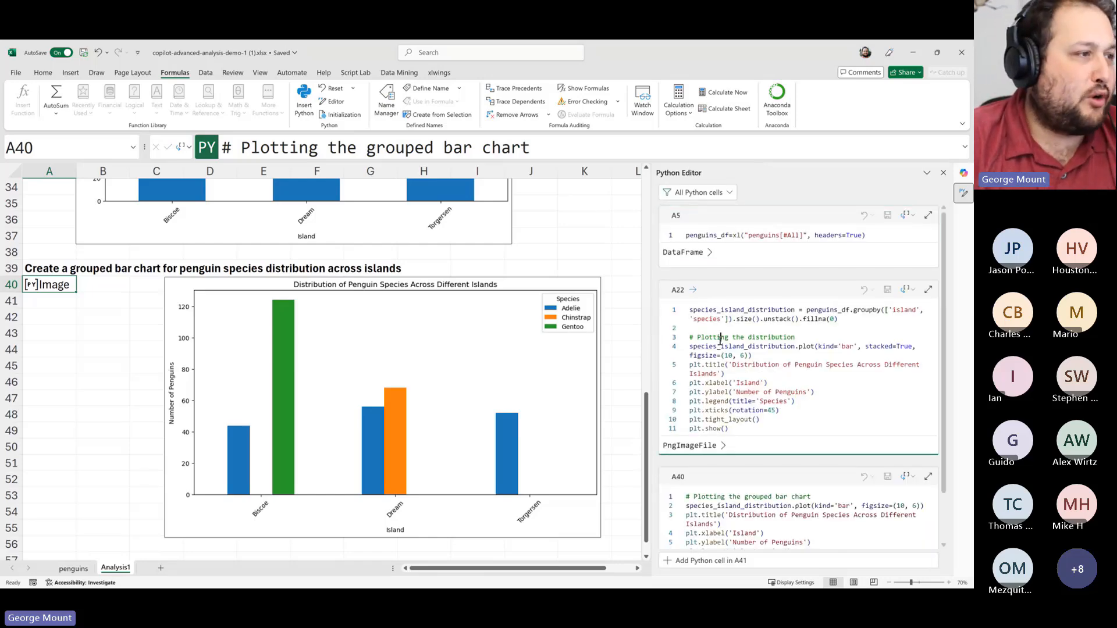
{"action": "left_click", "coordinate": [764, 348]}
{"action": "scroll", "coordinate": [735, 384], "scroll_direction": "down", "scroll_amount": 2}
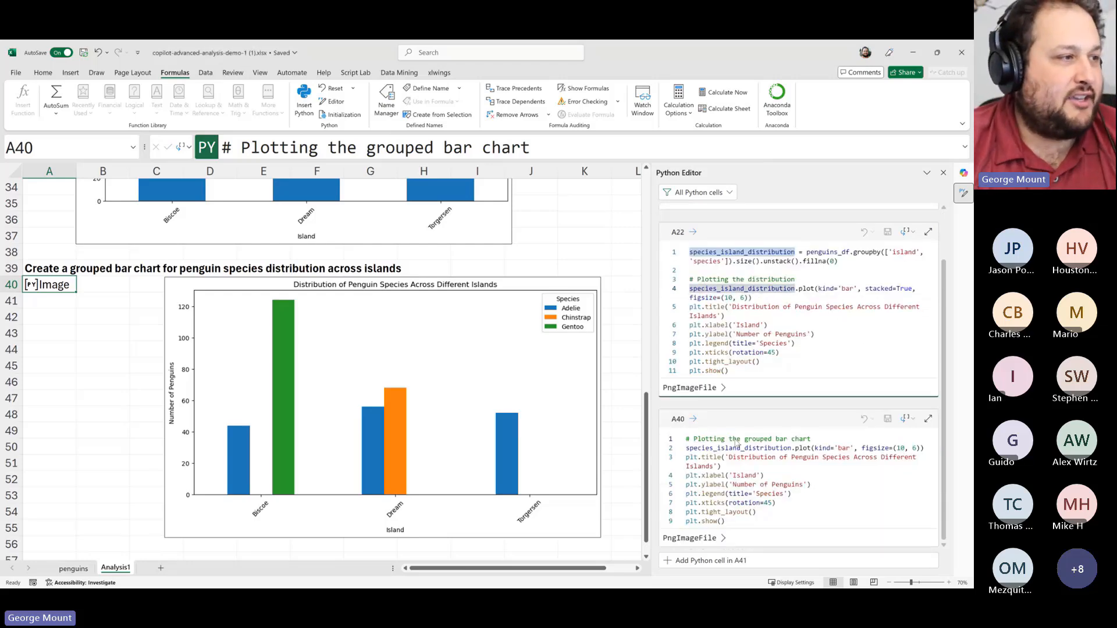
{"action": "left_click", "coordinate": [736, 493]}
{"action": "scroll", "coordinate": [730, 297], "scroll_direction": "up", "scroll_amount": 2}
{"action": "left_click", "coordinate": [719, 235]}
{"action": "left_click", "coordinate": [759, 365]}
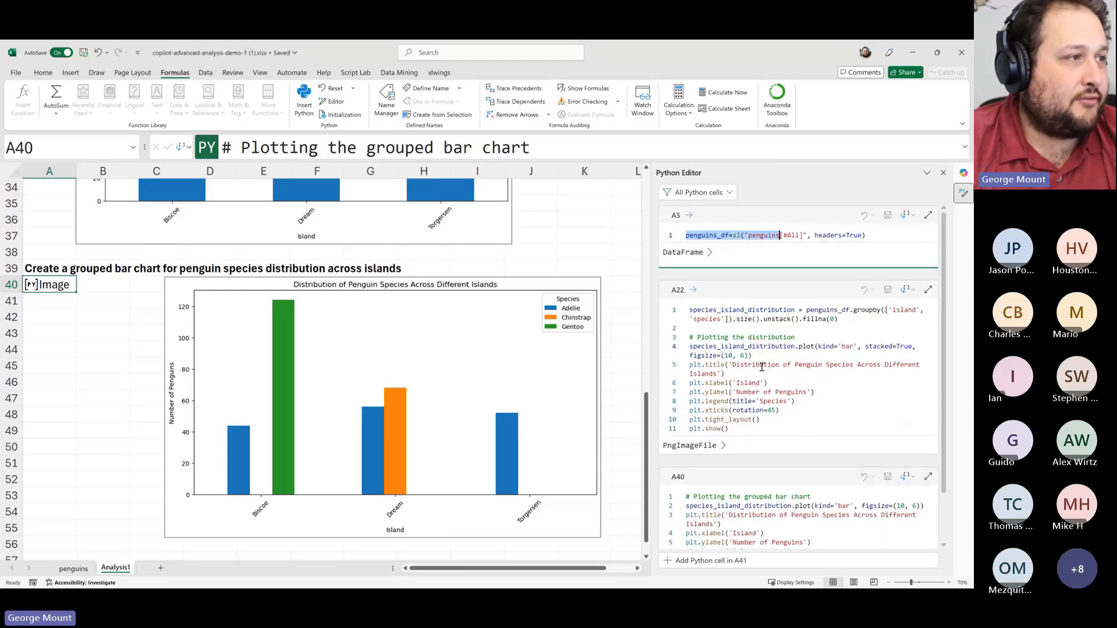
{"action": "scroll", "coordinate": [740, 472], "scroll_direction": "down", "scroll_amount": 1}
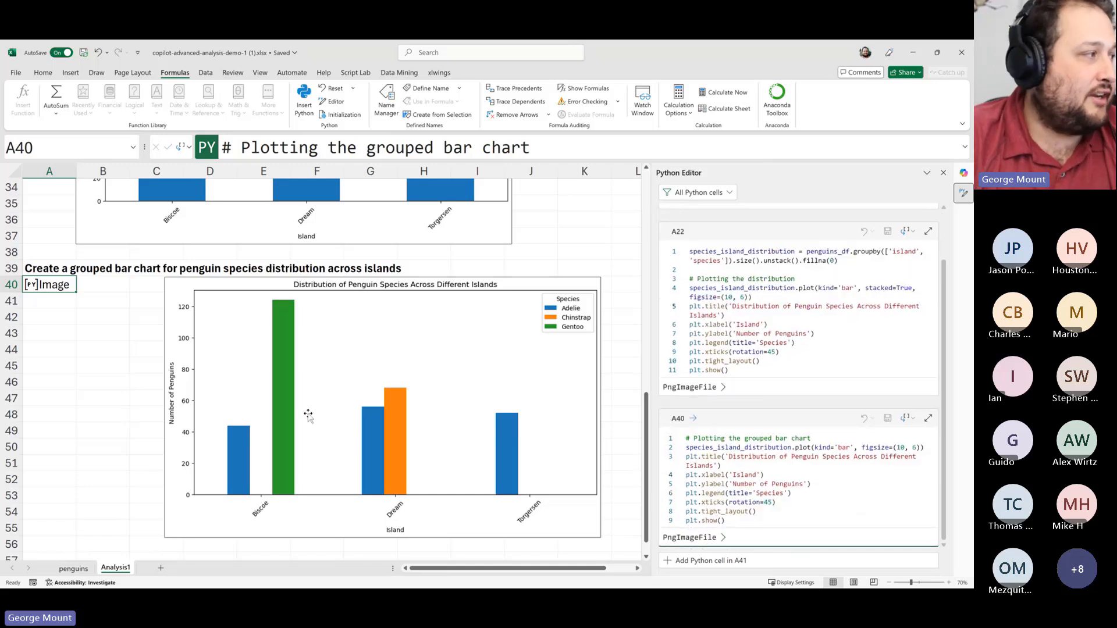
Select cell A57 below the grouped bar chart, return to the Copilot chat and ask "What percentage of values are missing in each column?"
{"action": "scroll", "coordinate": [93, 453], "scroll_direction": "down", "scroll_amount": 3}
{"action": "left_click", "coordinate": [93, 452]}
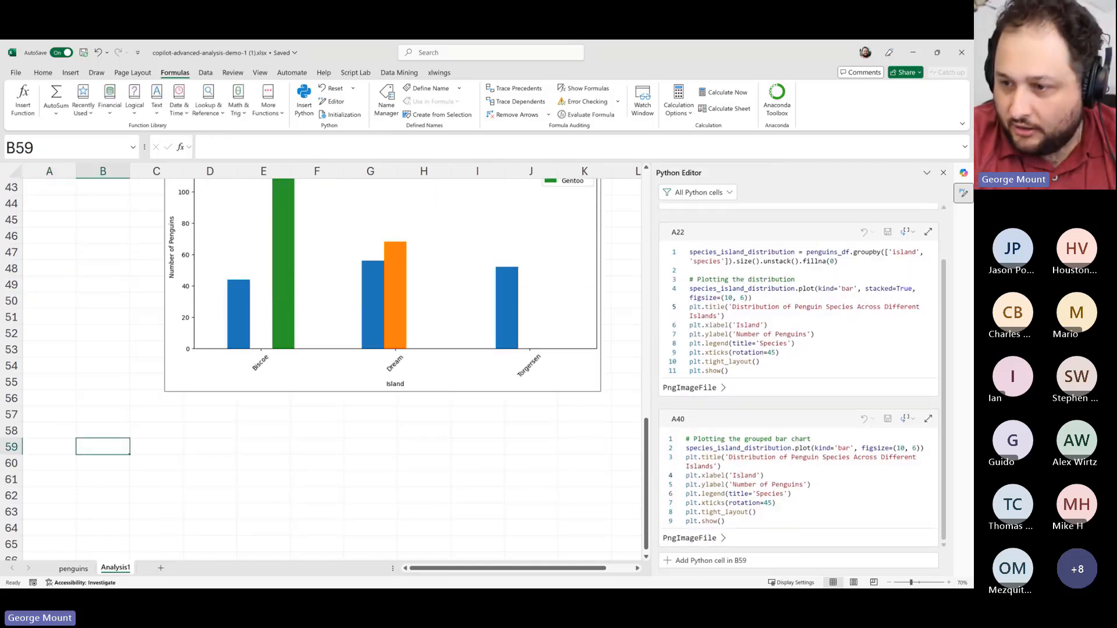
{"action": "key", "text": "alt+Tab"}
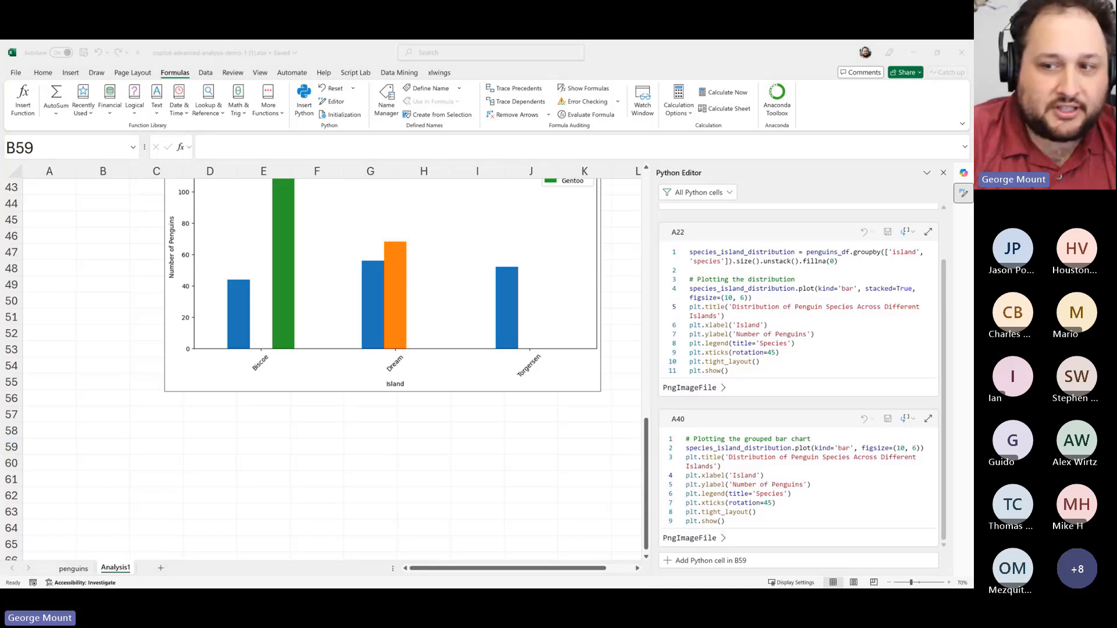
{"action": "key", "text": "alt+Tab"}
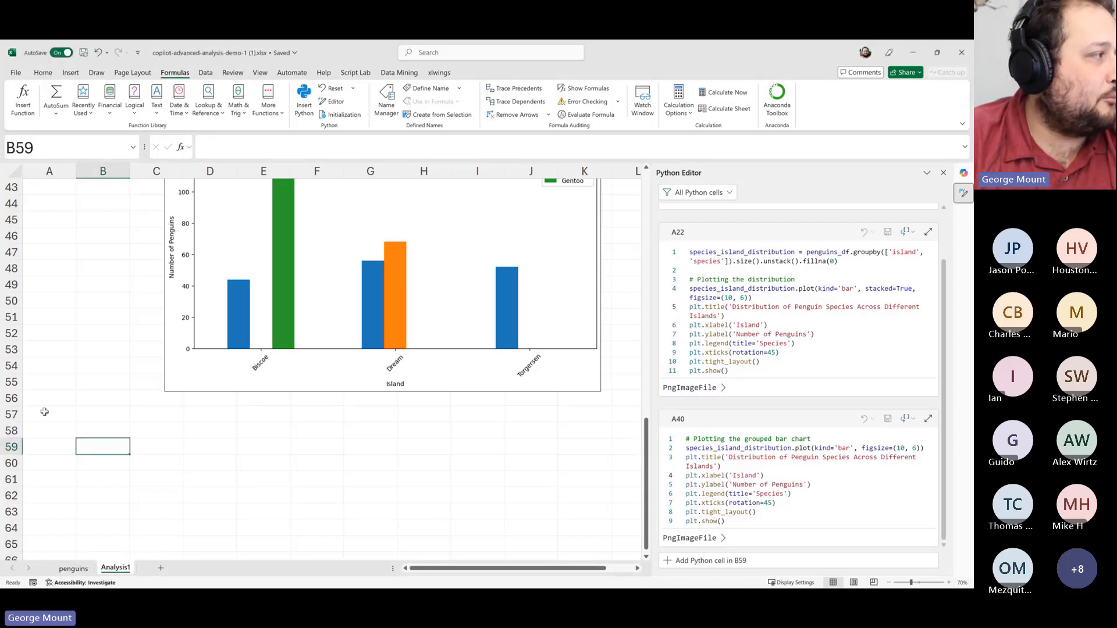
{"action": "left_click", "coordinate": [42, 413]}
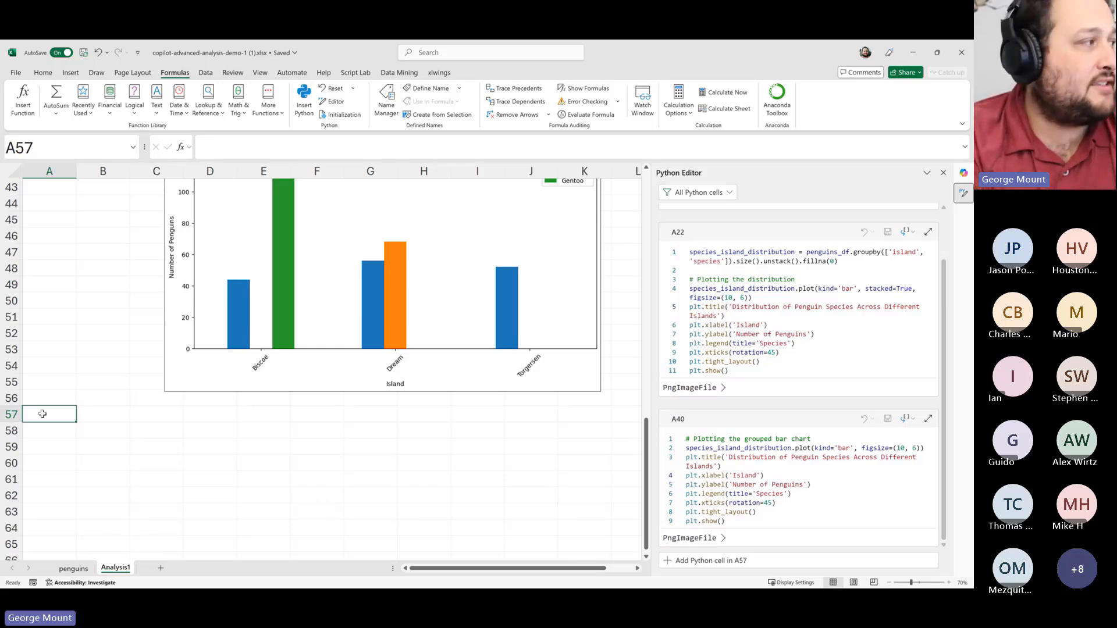
{"action": "left_click", "coordinate": [963, 172]}
{"action": "left_click", "coordinate": [685, 524]}
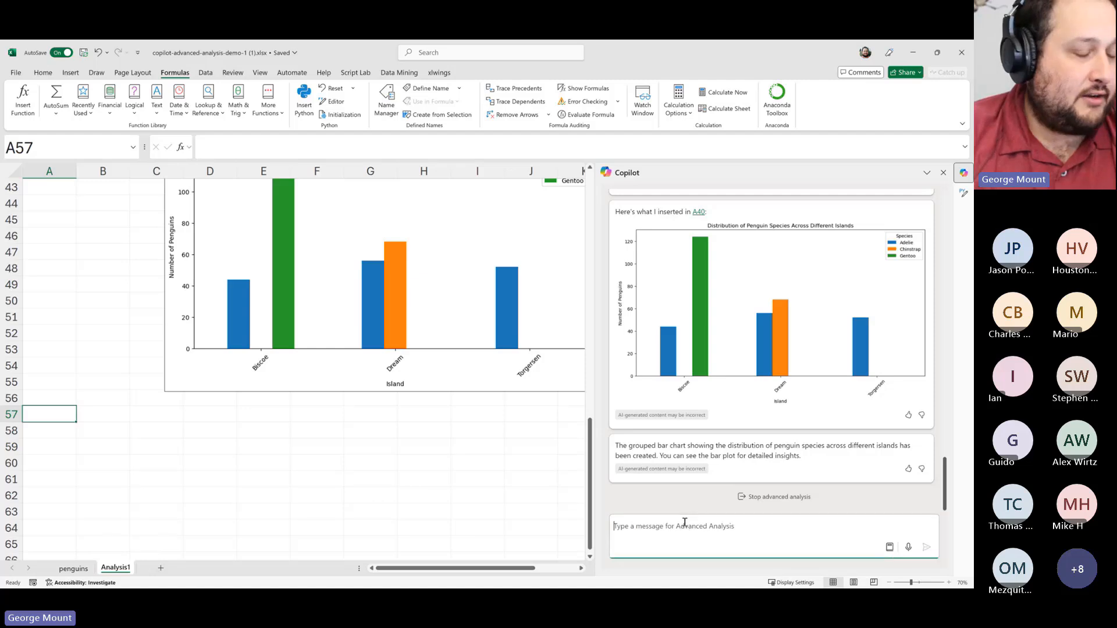
{"action": "type", "text": "What percentage of values are"}
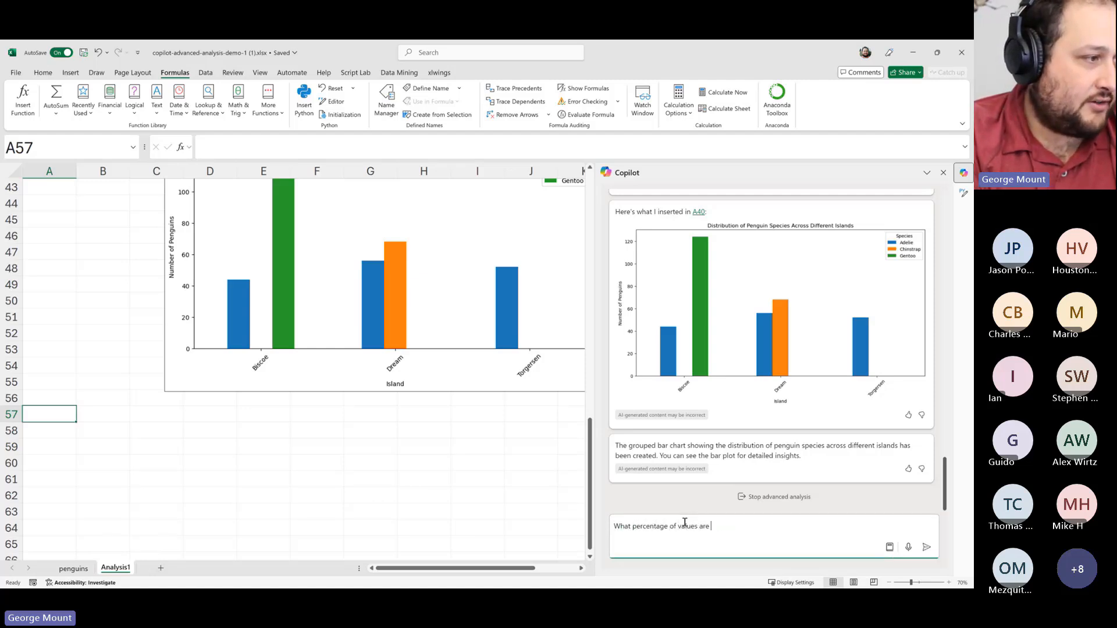
{"action": "type", "text": " missing in each column"}
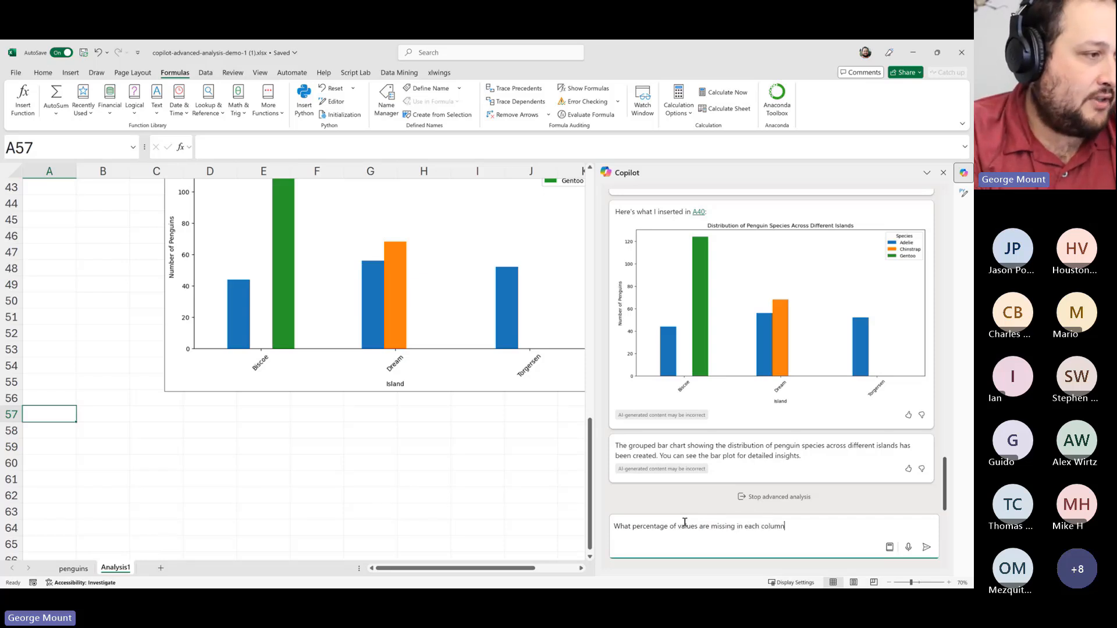
{"action": "type", "text": "?"}
{"action": "key", "text": "Return"}
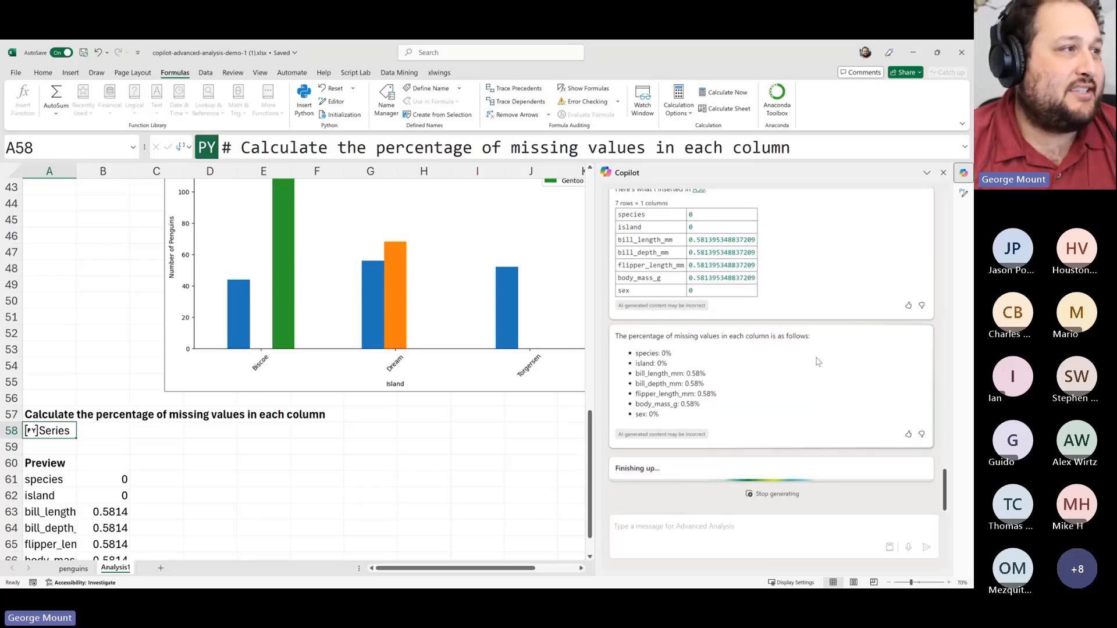
Review Copilot's missing-value code, its output table and the per-column percentage summary
{"action": "scroll", "coordinate": [166, 425], "scroll_direction": "down", "scroll_amount": 2}
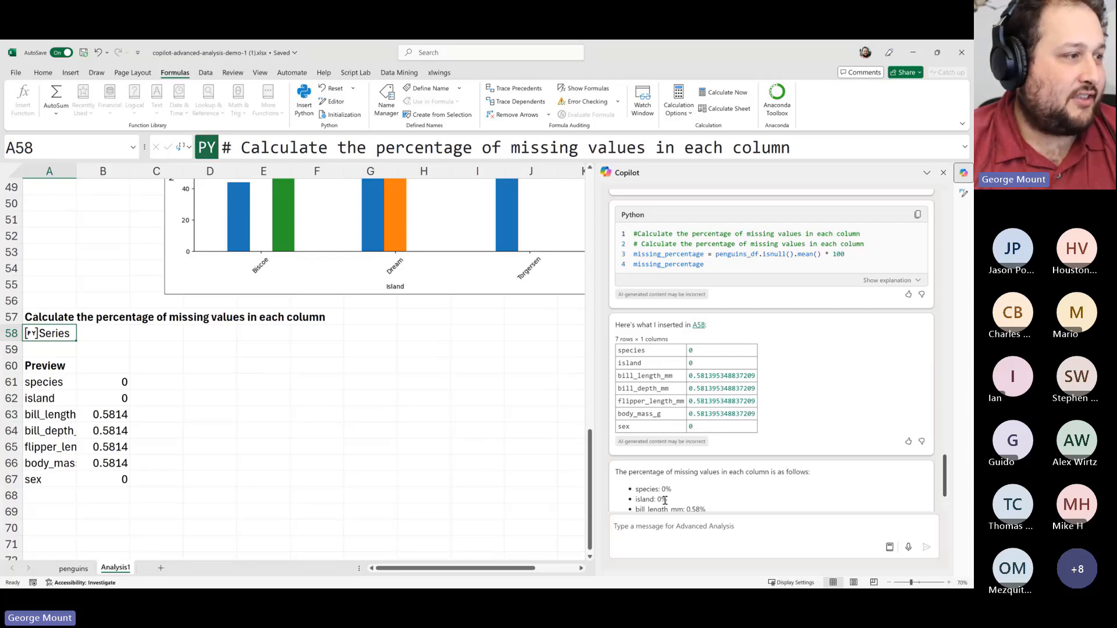
{"action": "scroll", "coordinate": [647, 358], "scroll_direction": "down", "scroll_amount": 2}
{"action": "left_click_drag", "start_coordinate": [646, 398], "coordinate": [663, 418]}
{"action": "scroll", "coordinate": [290, 373], "scroll_direction": "up", "scroll_amount": 1}
{"action": "left_click", "coordinate": [284, 377]}
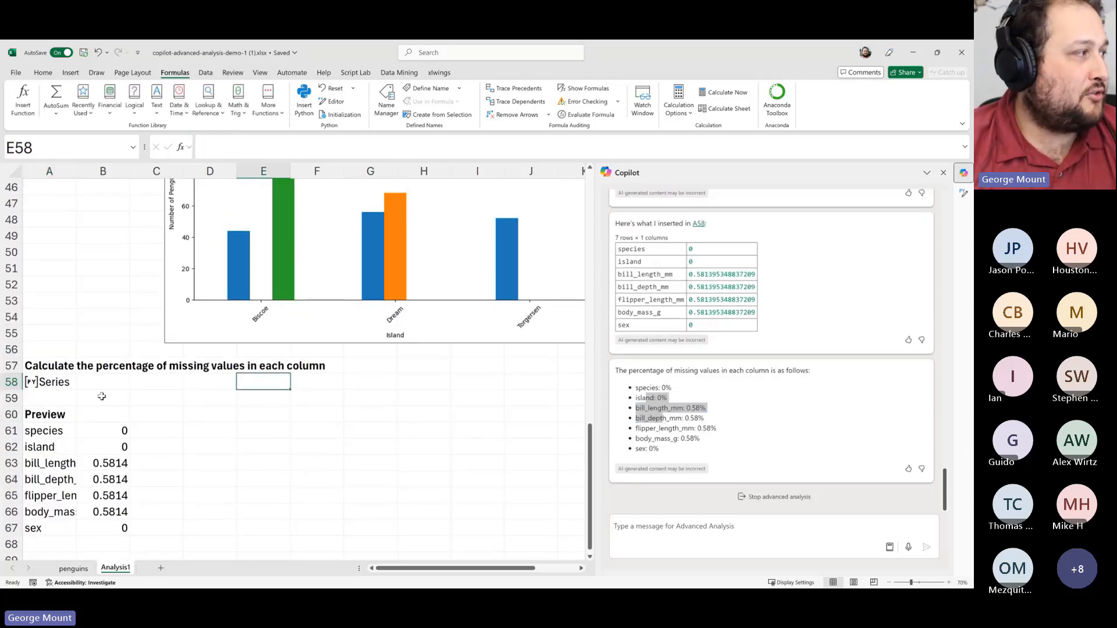
Format the missing-value results in B61:B67 as Percentage
{"action": "scroll", "coordinate": [103, 387], "scroll_direction": "down", "scroll_amount": 2}
{"action": "left_click_drag", "start_coordinate": [107, 334], "coordinate": [109, 432]}
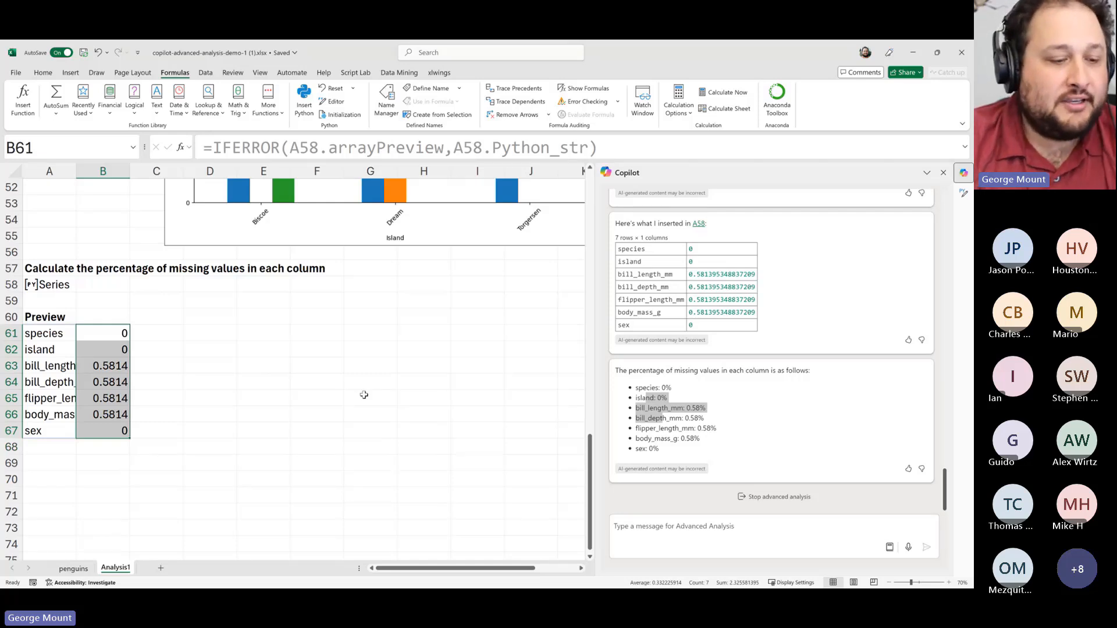
{"action": "key", "text": "ctrl+1"}
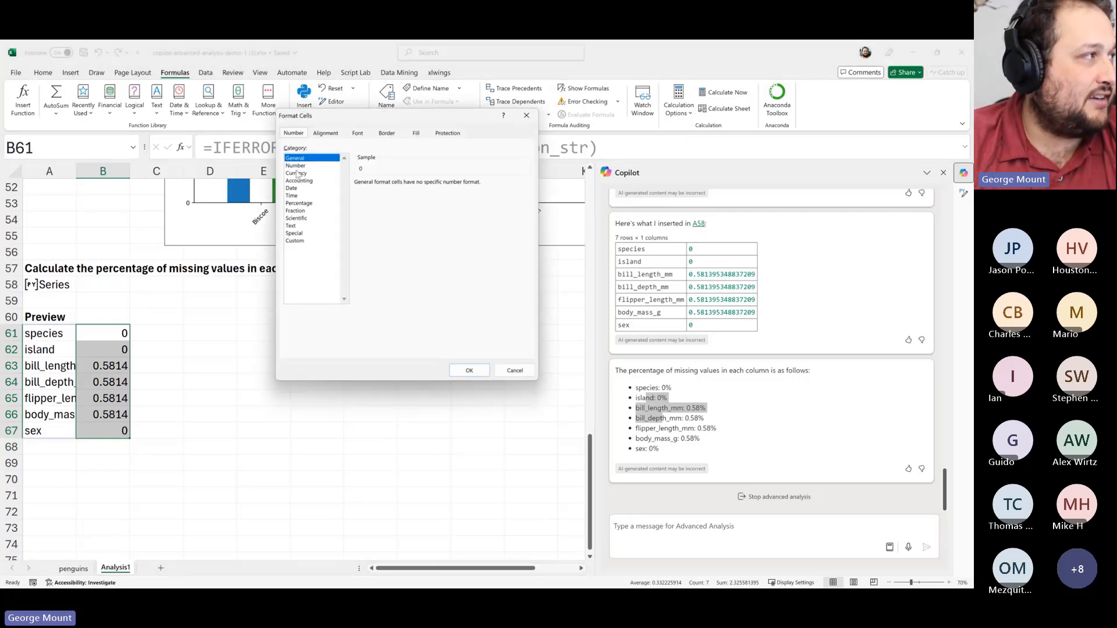
{"action": "left_click", "coordinate": [298, 203]}
{"action": "key", "text": "Return"}
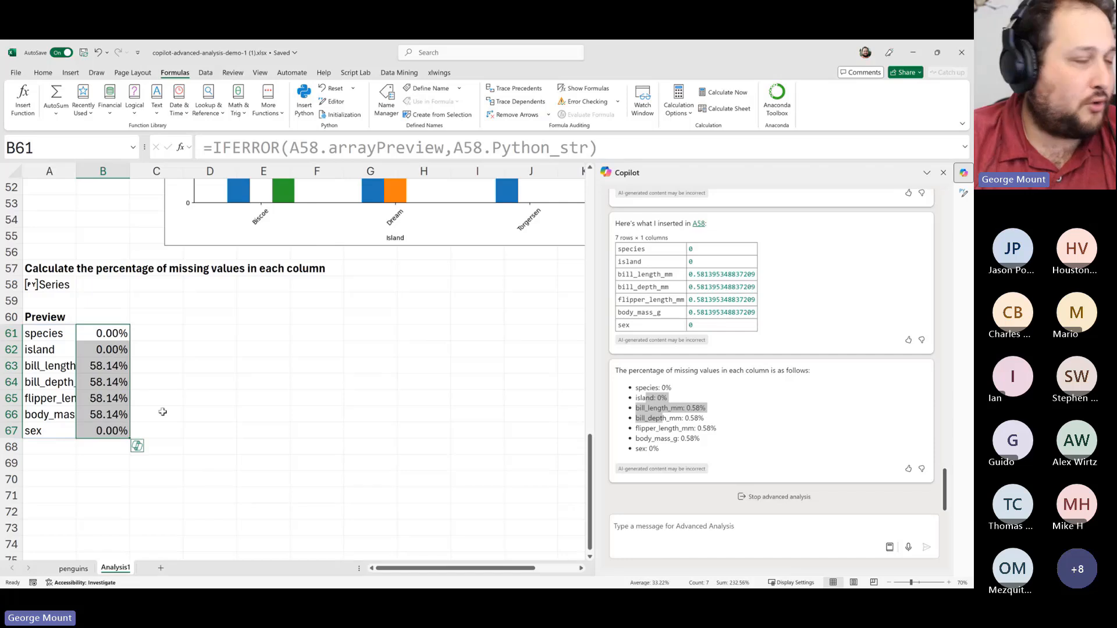
{"action": "left_click", "coordinate": [177, 407]}
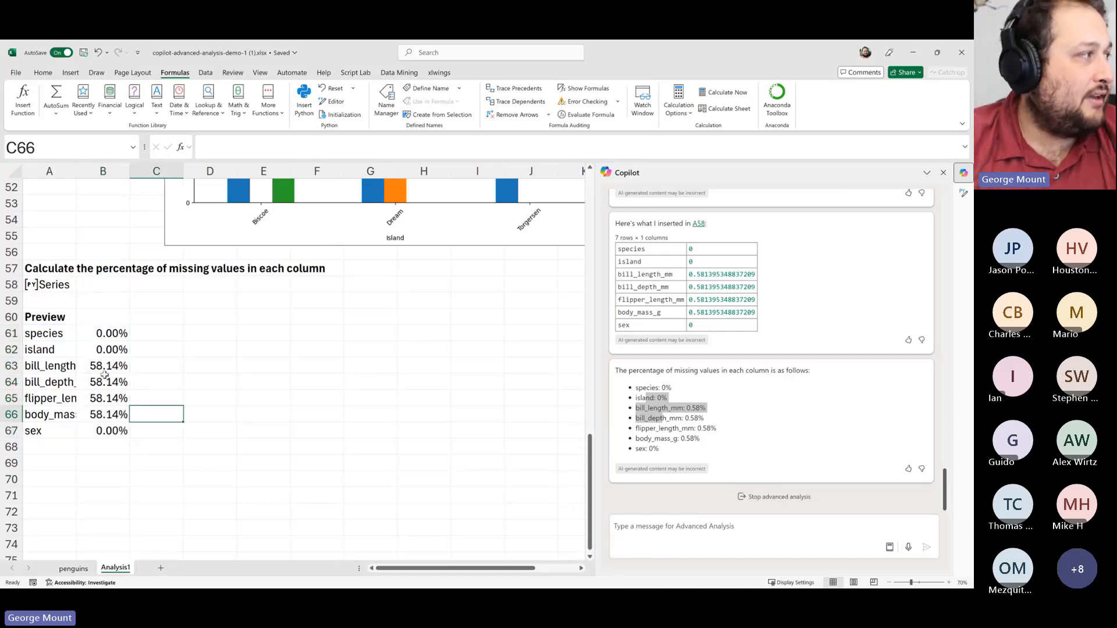
Copy the missing-value preview A61:B67 and paste it into a new worksheet starting at cell B4
{"action": "left_click_drag", "start_coordinate": [47, 333], "coordinate": [110, 435]}
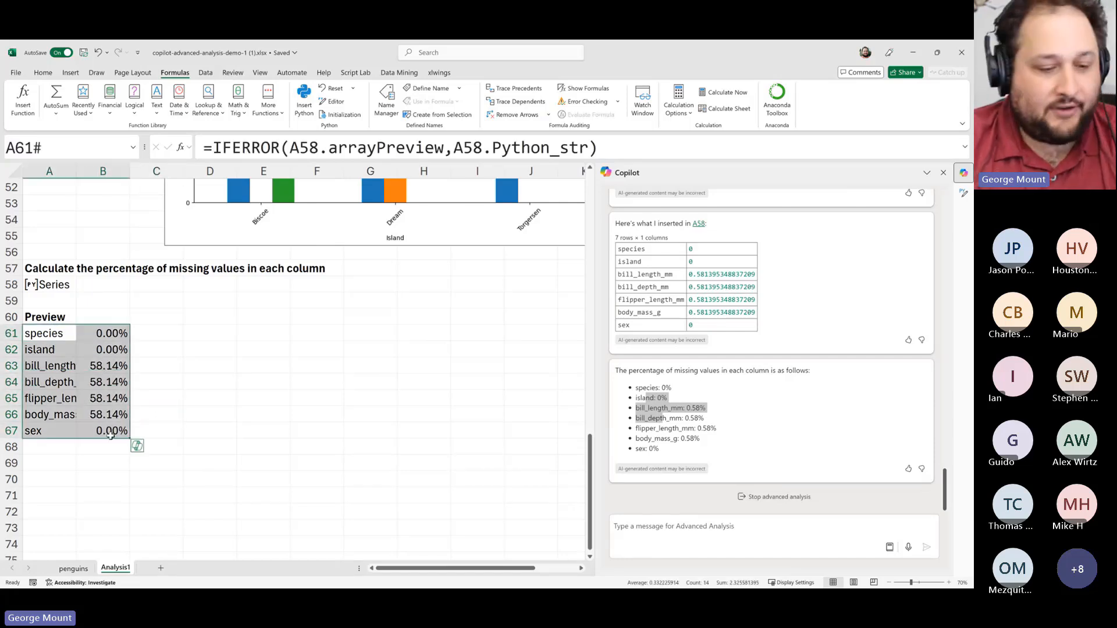
{"action": "key", "text": "ctrl+c"}
{"action": "left_click", "coordinate": [370, 382]}
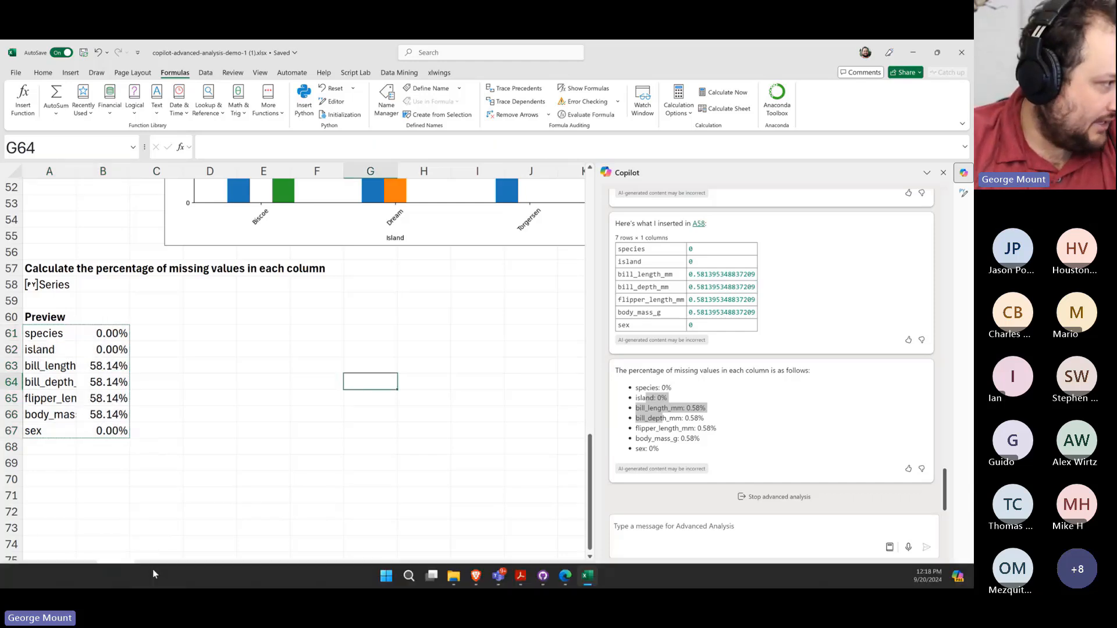
{"action": "left_click", "coordinate": [161, 568]}
{"action": "left_click", "coordinate": [210, 339]}
{"action": "left_click", "coordinate": [177, 267]}
{"action": "key", "text": "ctrl+v"}
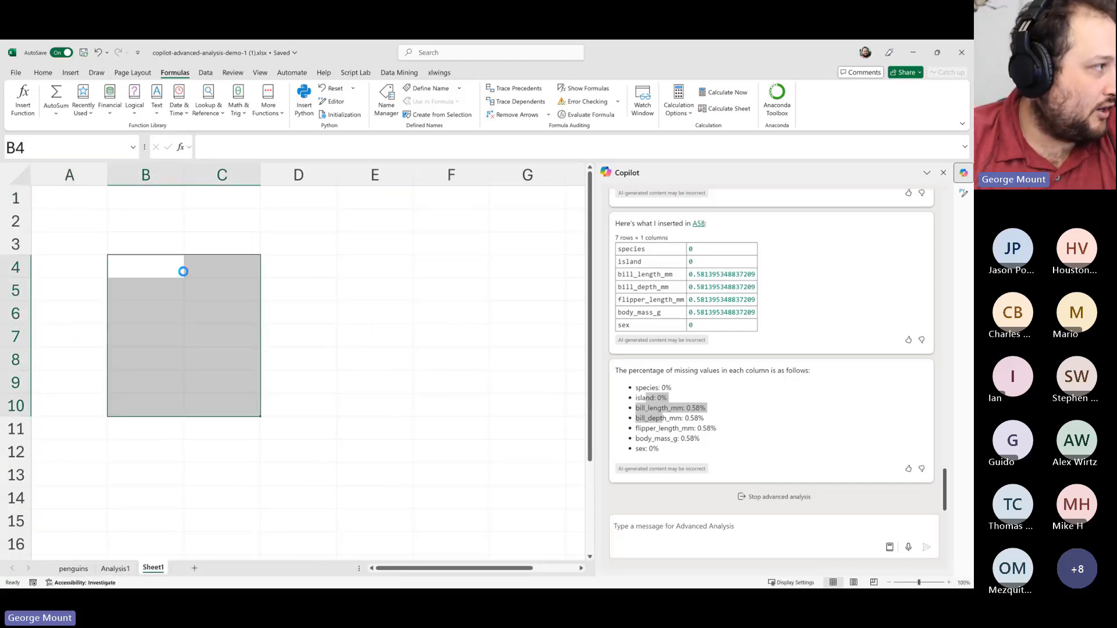
Return to the Analysis1 sheet and inspect the preview formula in A61
{"action": "left_click", "coordinate": [116, 569]}
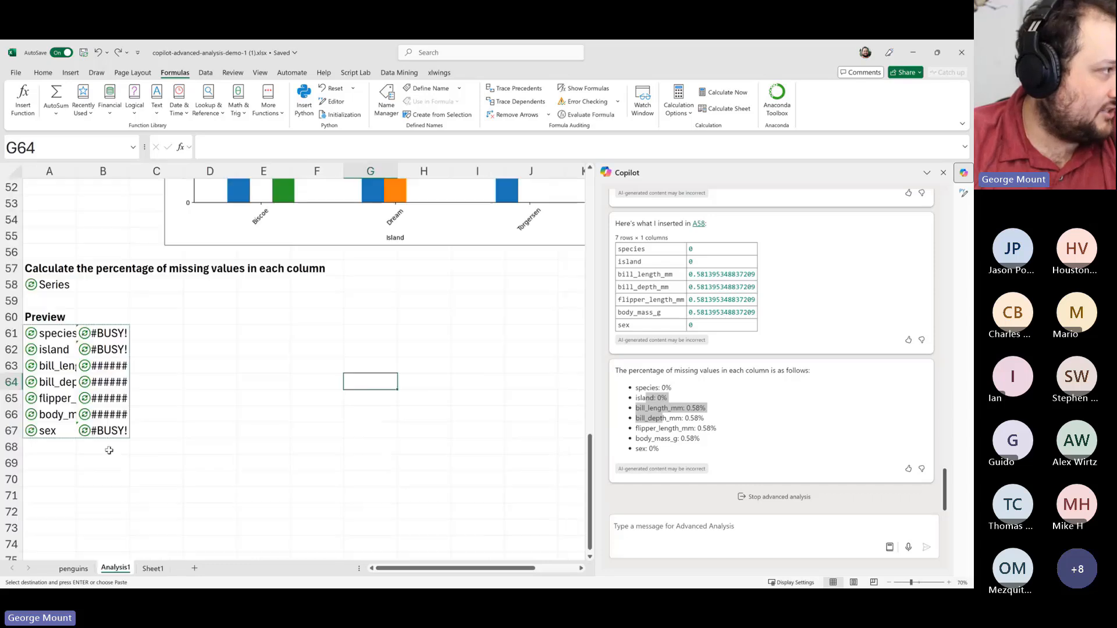
{"action": "left_click", "coordinate": [68, 367]}
{"action": "left_click", "coordinate": [55, 333]}
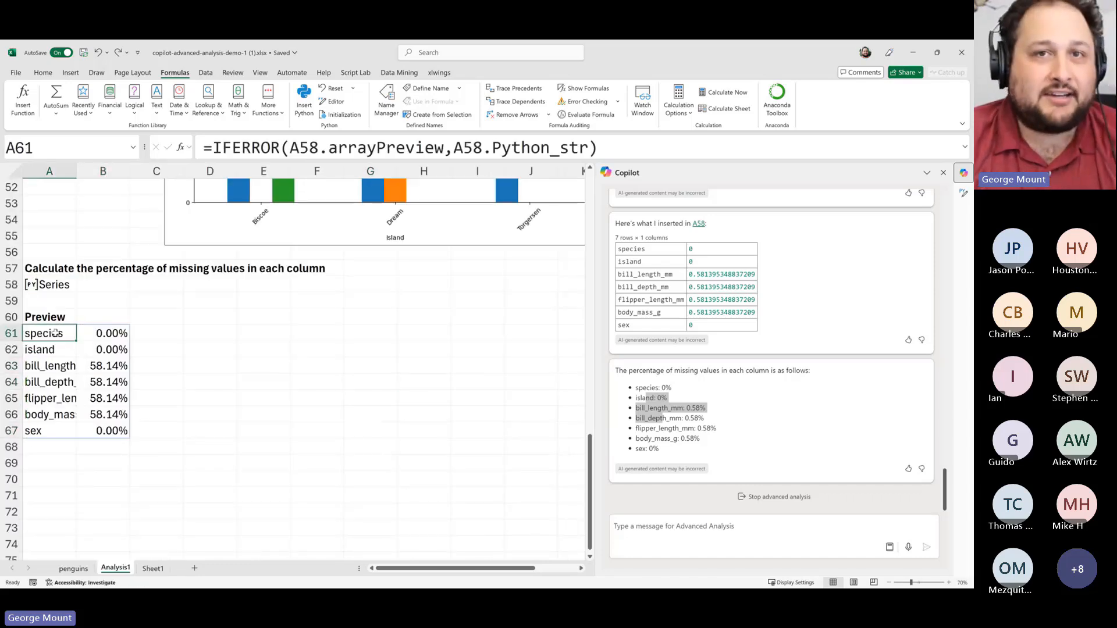
{"action": "left_click", "coordinate": [98, 459]}
{"action": "left_click", "coordinate": [58, 457]}
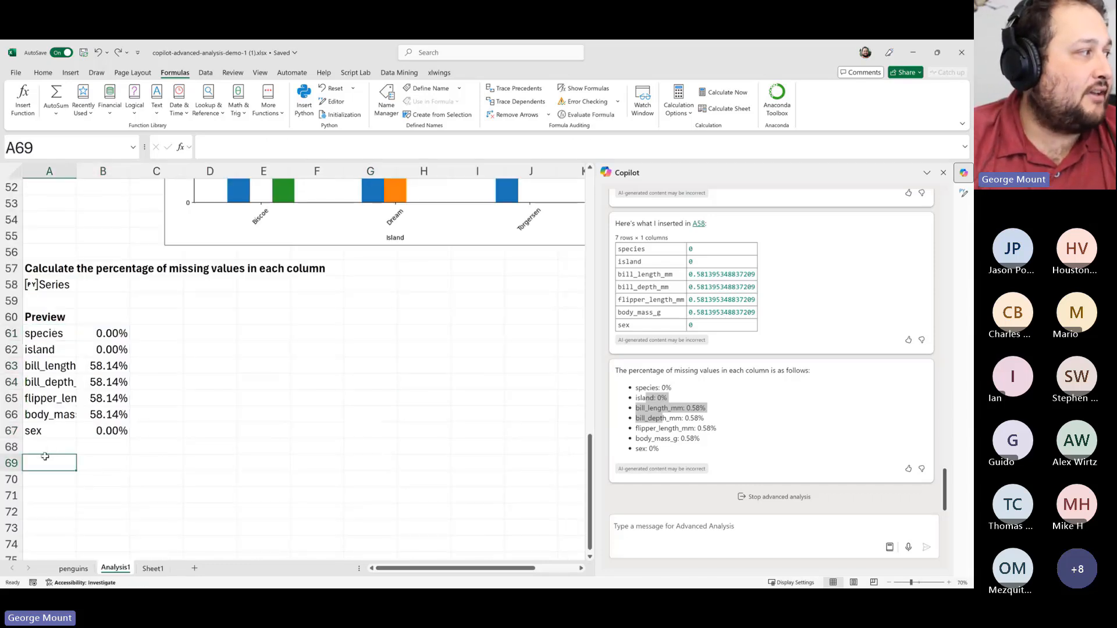
Check the installed Excel version and update channel on the Account page, and return to the Analysis1 sheet
{"action": "left_click", "coordinate": [680, 526]}
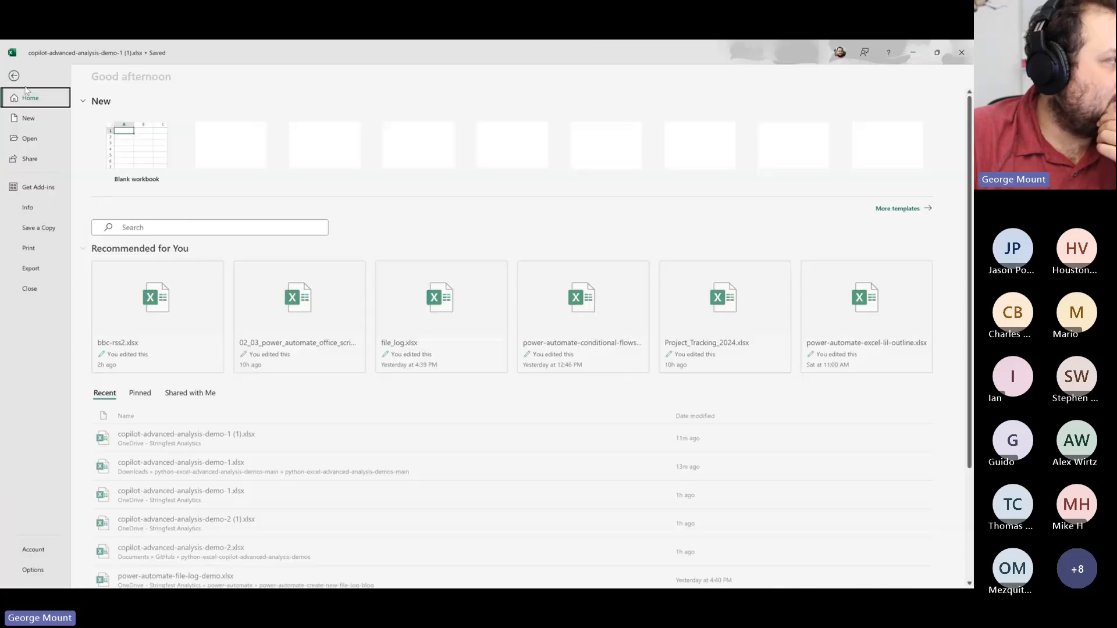
{"action": "left_click", "coordinate": [16, 72]}
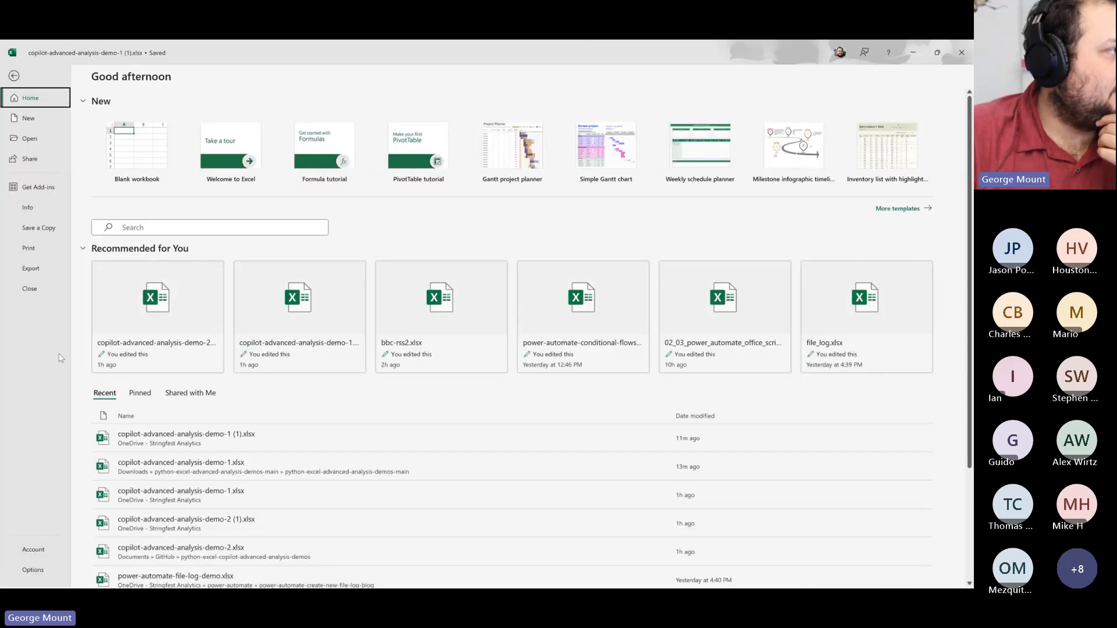
{"action": "left_click", "coordinate": [35, 549]}
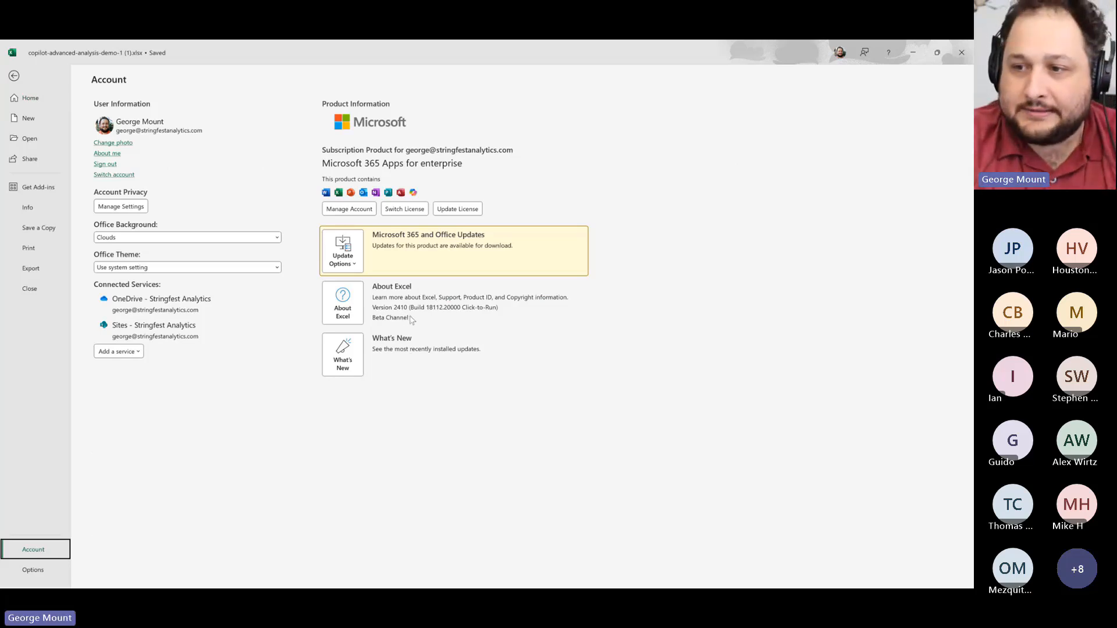
{"action": "key", "text": "Escape"}
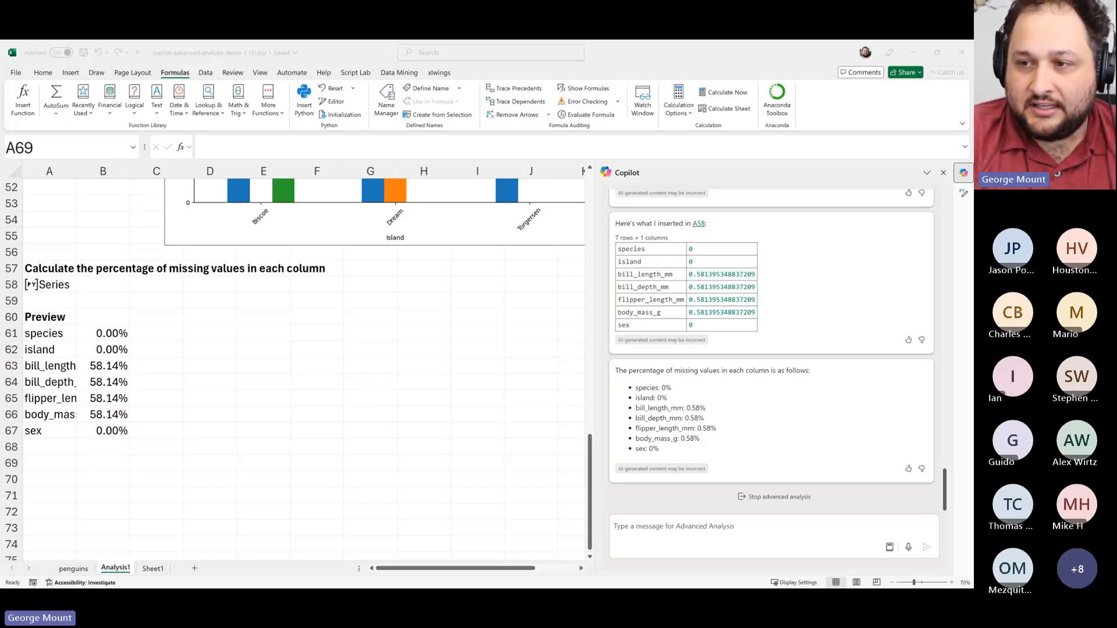
{"action": "left_click", "coordinate": [296, 448]}
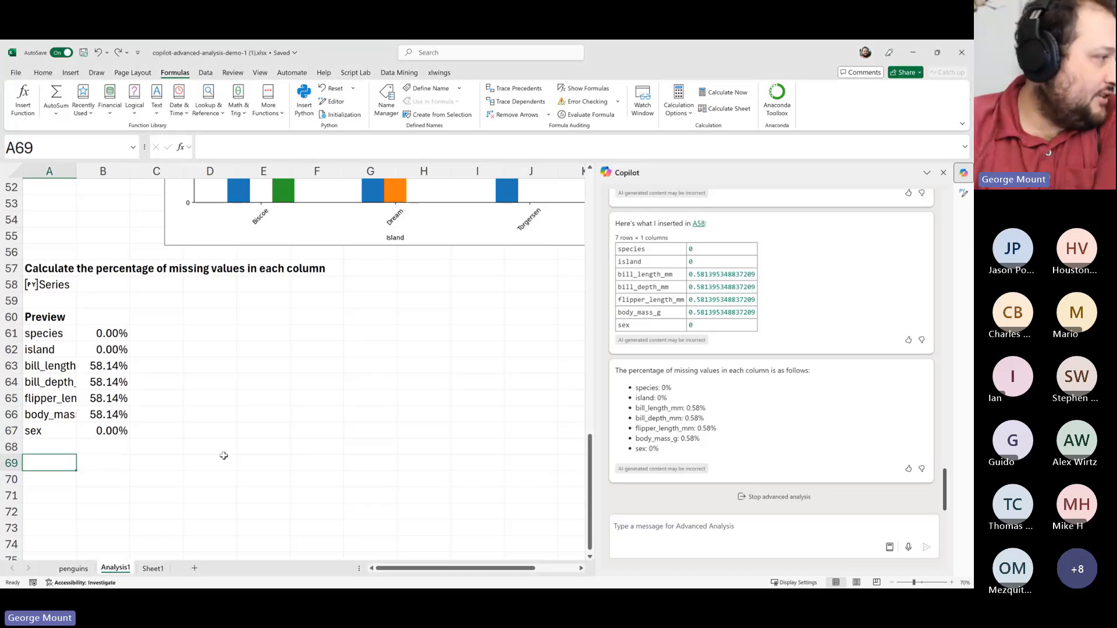
{"action": "left_click", "coordinate": [193, 468]}
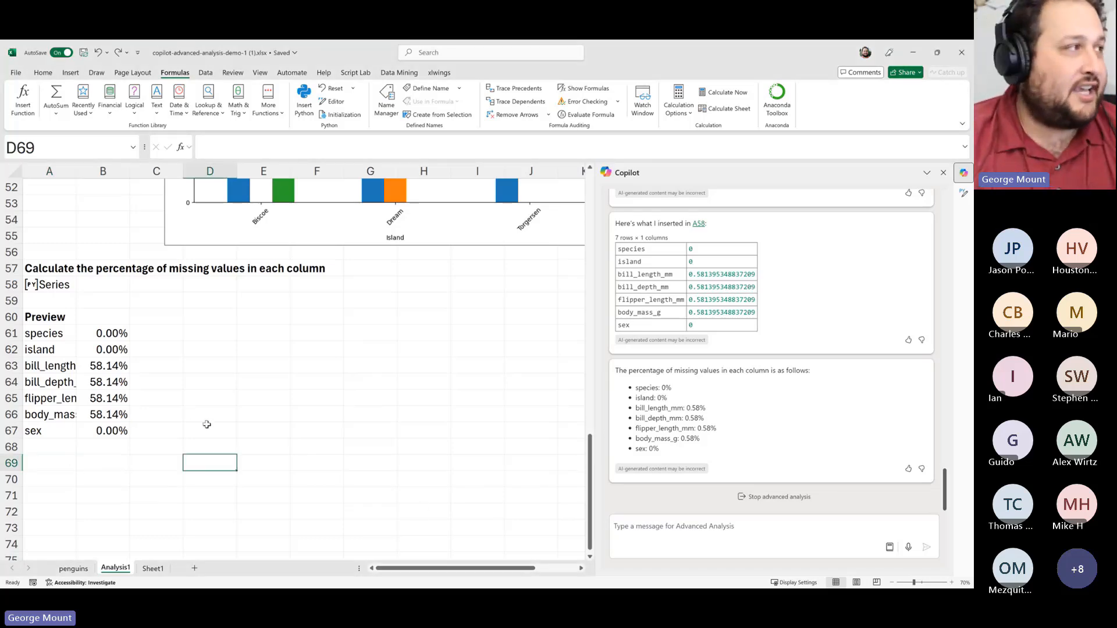
{"action": "scroll", "coordinate": [197, 407], "scroll_direction": "up", "scroll_amount": 12}
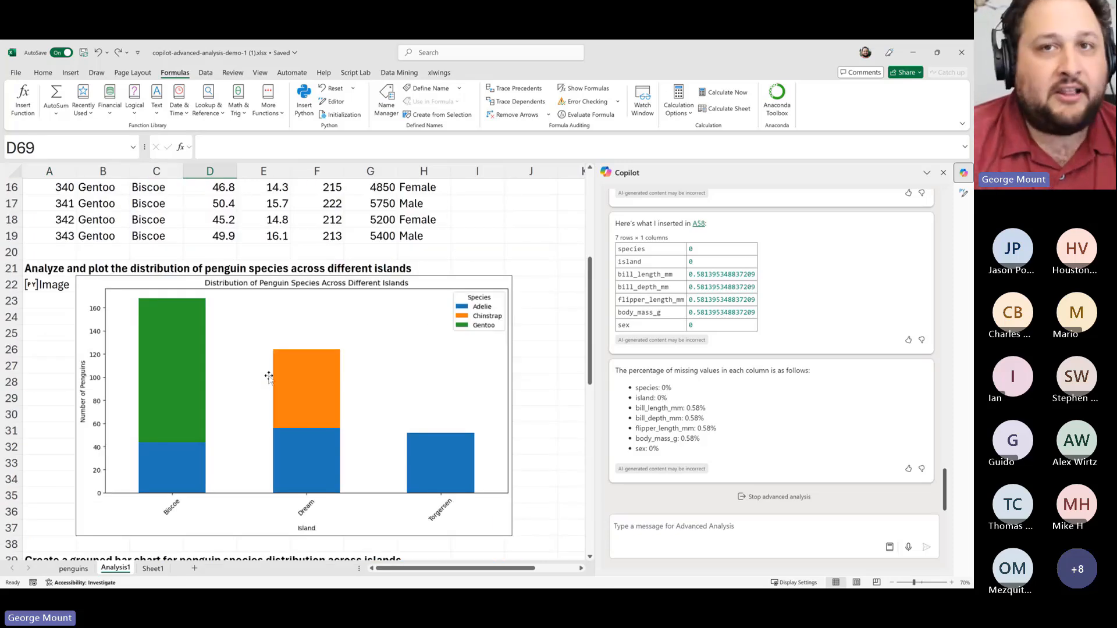
{"action": "scroll", "coordinate": [268, 377], "scroll_direction": "down", "scroll_amount": 9}
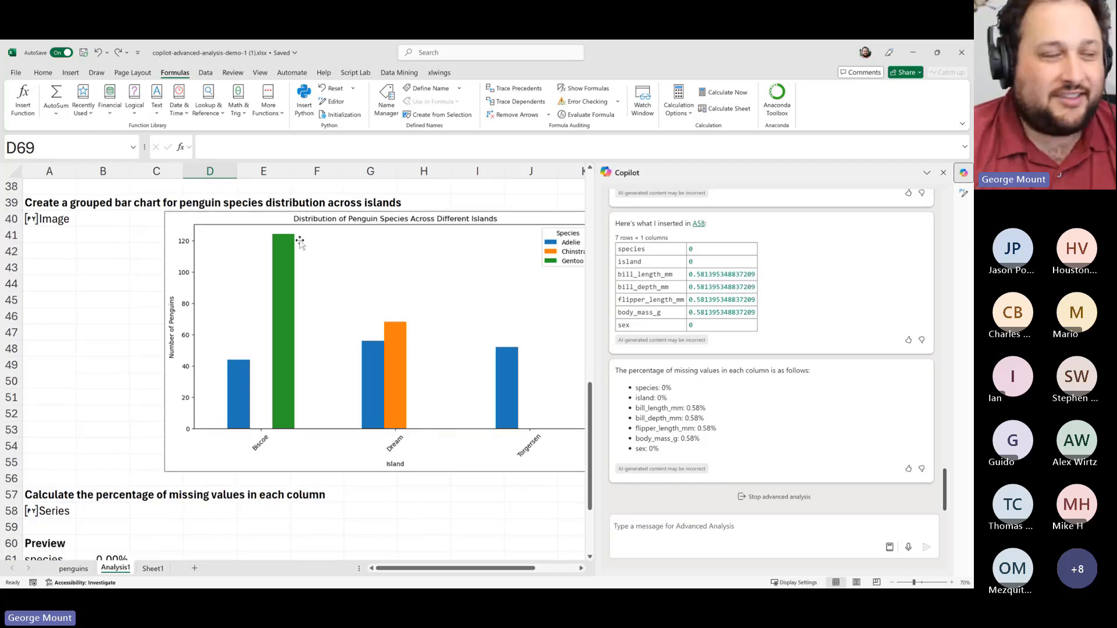
{"action": "scroll", "coordinate": [104, 405], "scroll_direction": "down", "scroll_amount": 4}
{"action": "left_click", "coordinate": [53, 431]}
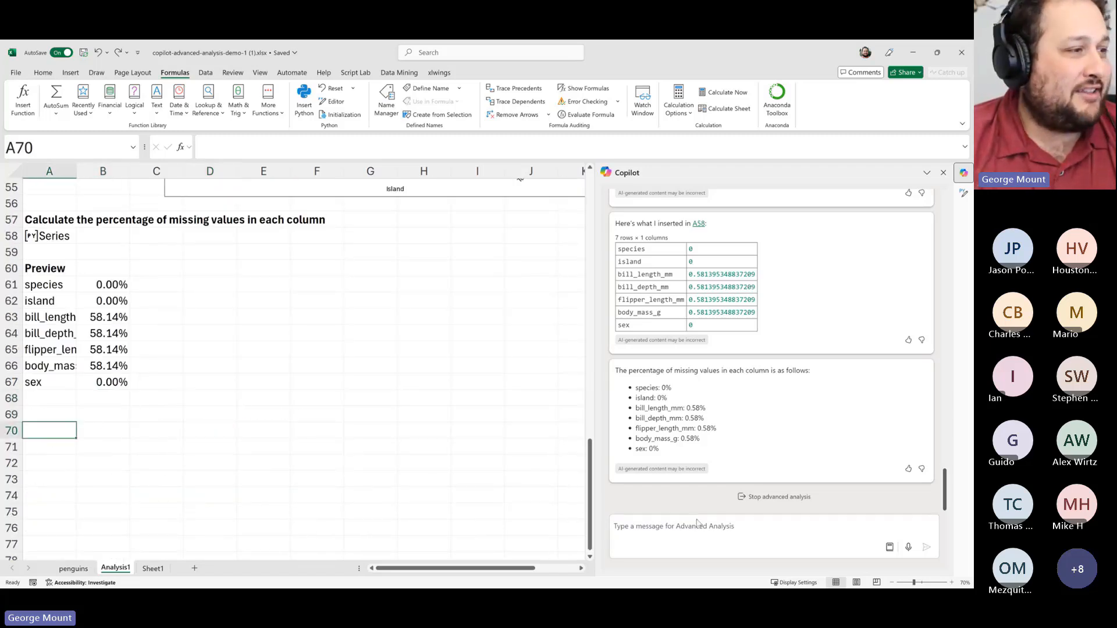
Ask Copilot "Can you predict the species of penguin given the other variables in this dataset?"
{"action": "left_click", "coordinate": [654, 525]}
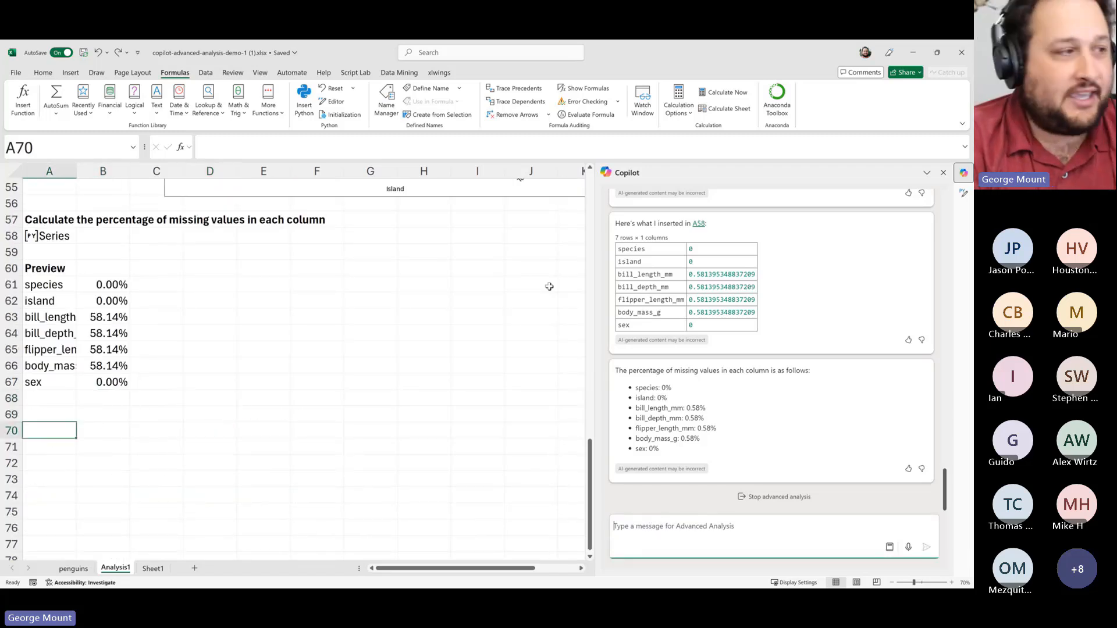
{"action": "type", "text": "Can you "}
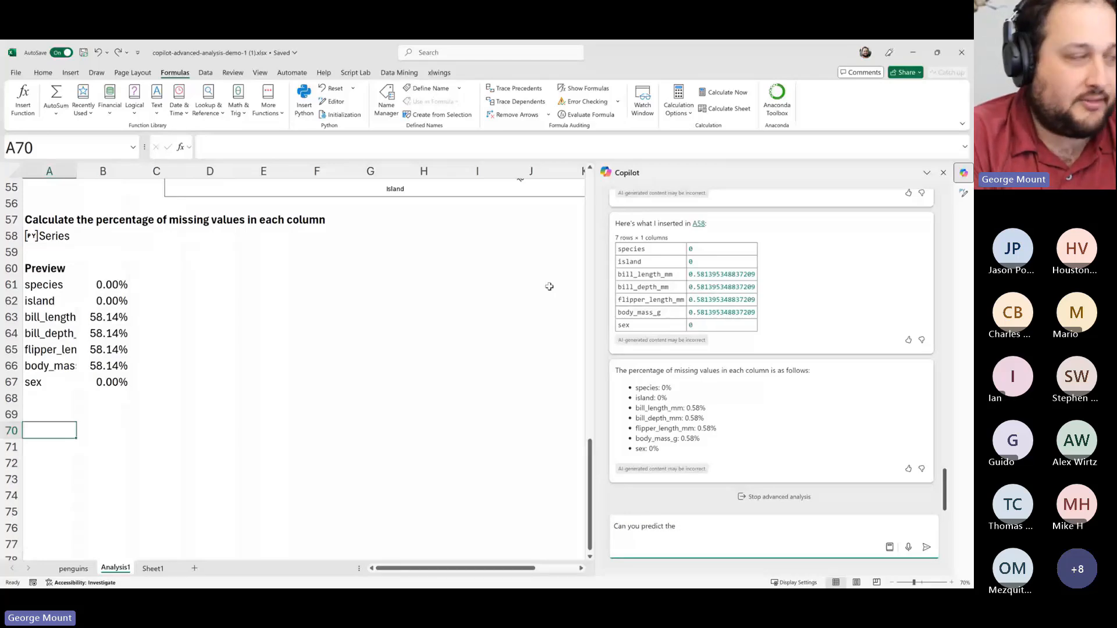
{"action": "type", "text": "predict the"}
{"action": "scroll", "coordinate": [549, 286], "scroll_direction": "up", "scroll_amount": 9}
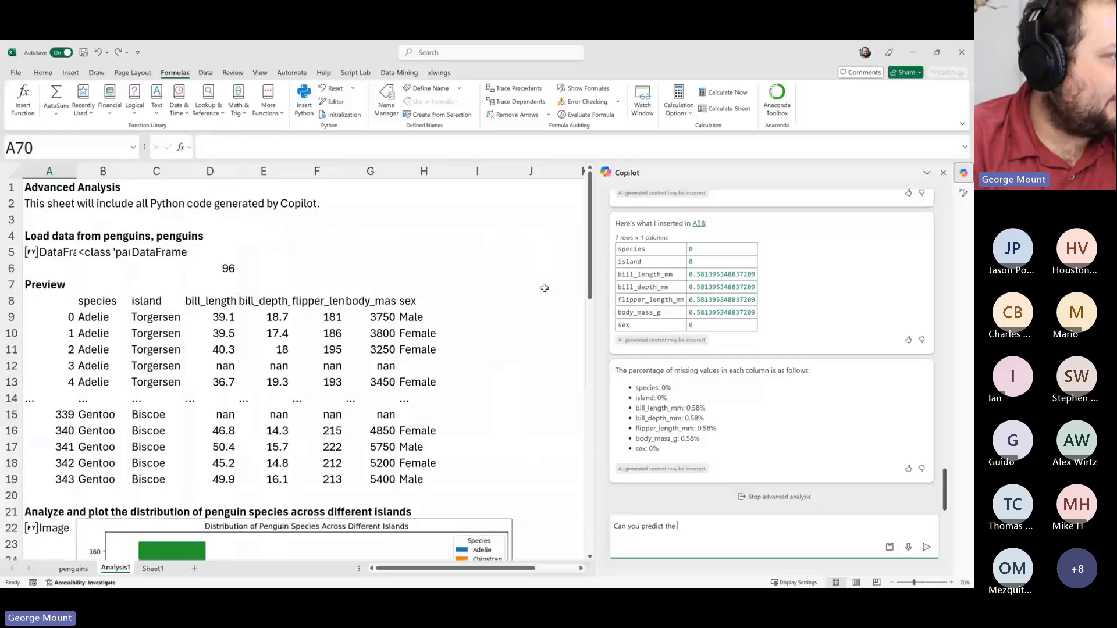
{"action": "type", "text": "cies"}
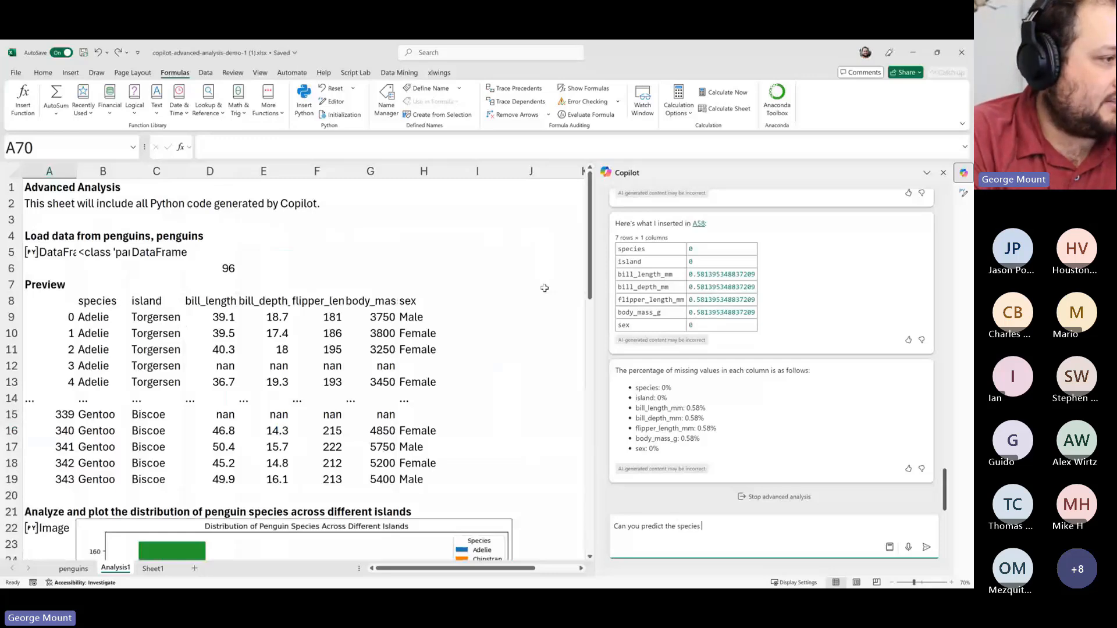
{"action": "type", "text": " of penguin giv"}
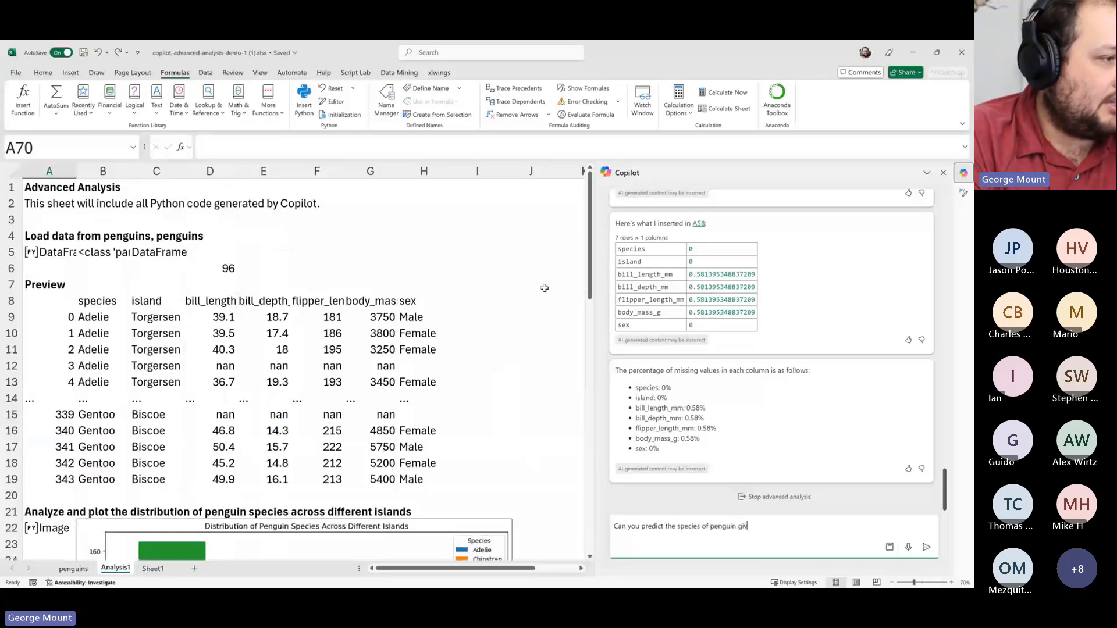
{"action": "type", "text": "en the other variables int"}
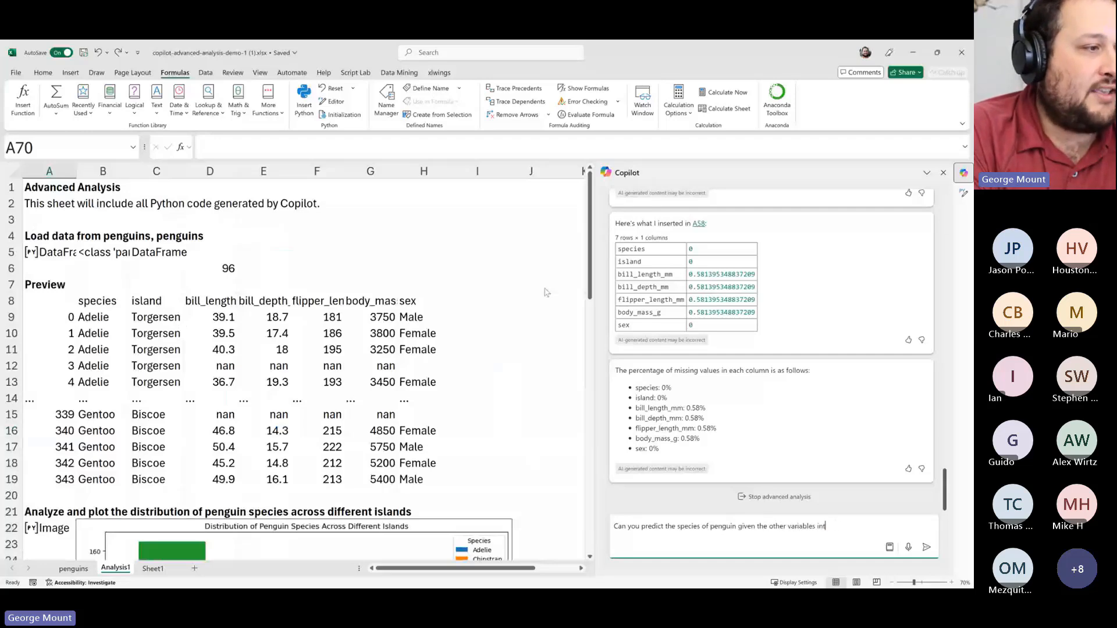
{"action": "type", "text": " rhihis dataset?"}
{"action": "key", "text": "Return"}
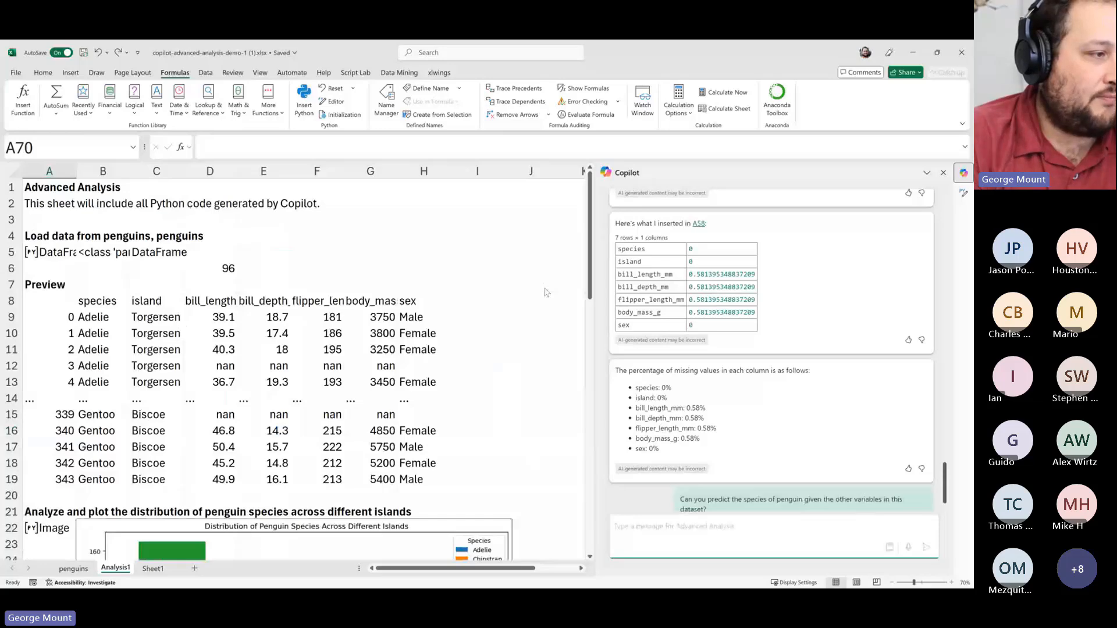
Examine the Random Forest classifier output on the Analysis1 sheet and the preview formula in A73
{"action": "scroll", "coordinate": [545, 292], "scroll_direction": "down", "scroll_amount": 8}
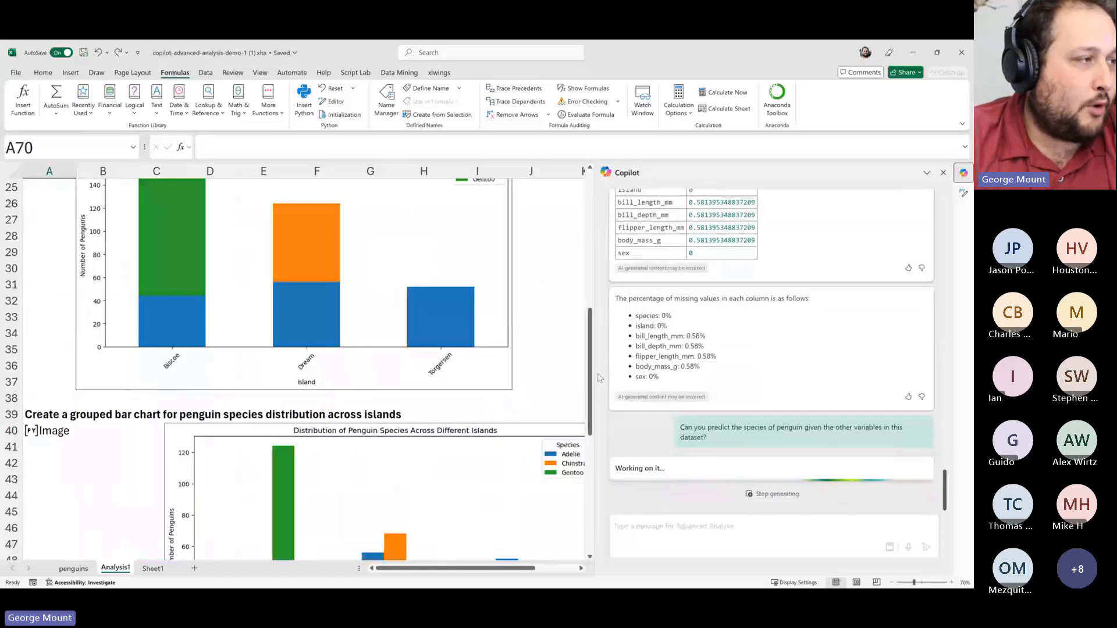
{"action": "scroll", "coordinate": [237, 402], "scroll_direction": "down", "scroll_amount": 8}
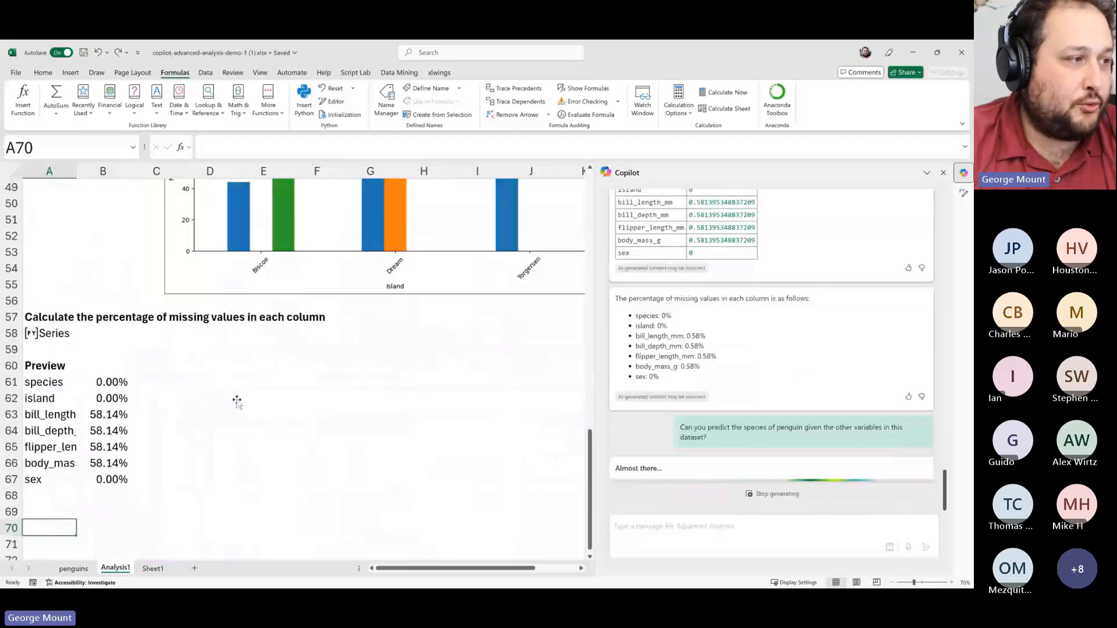
{"action": "scroll", "coordinate": [237, 401], "scroll_direction": "down", "scroll_amount": 1}
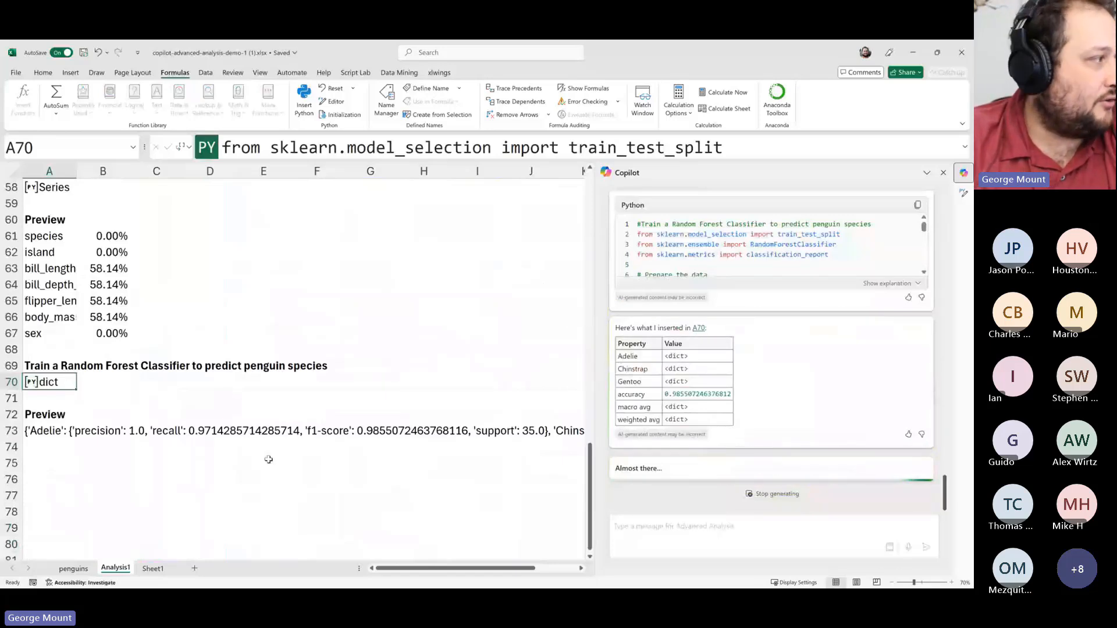
{"action": "left_click", "coordinate": [116, 432]}
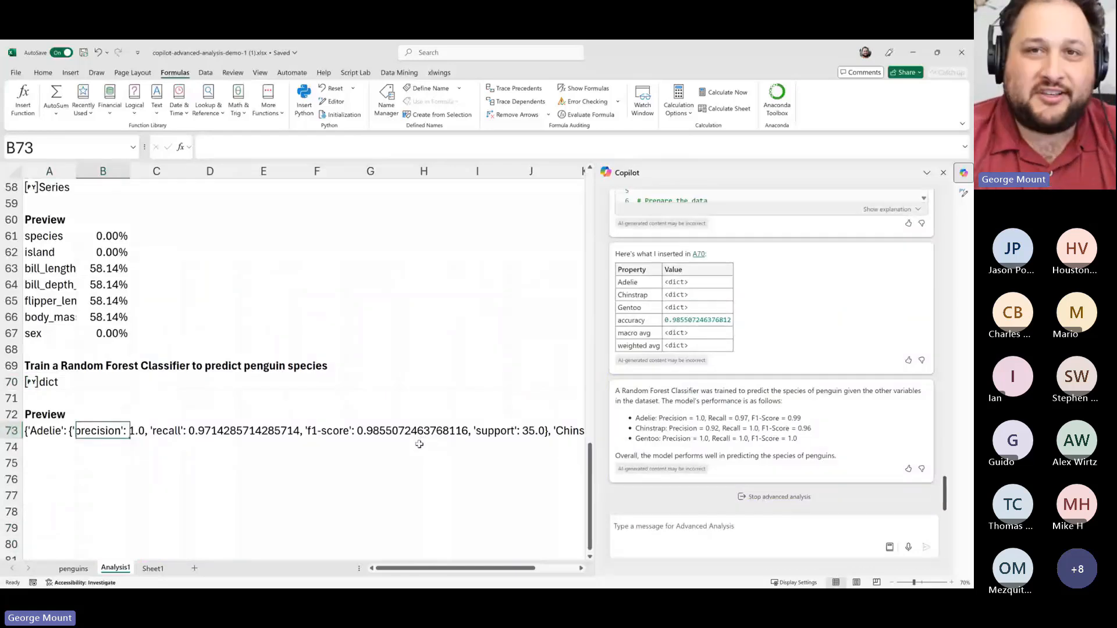
{"action": "left_click", "coordinate": [64, 430]}
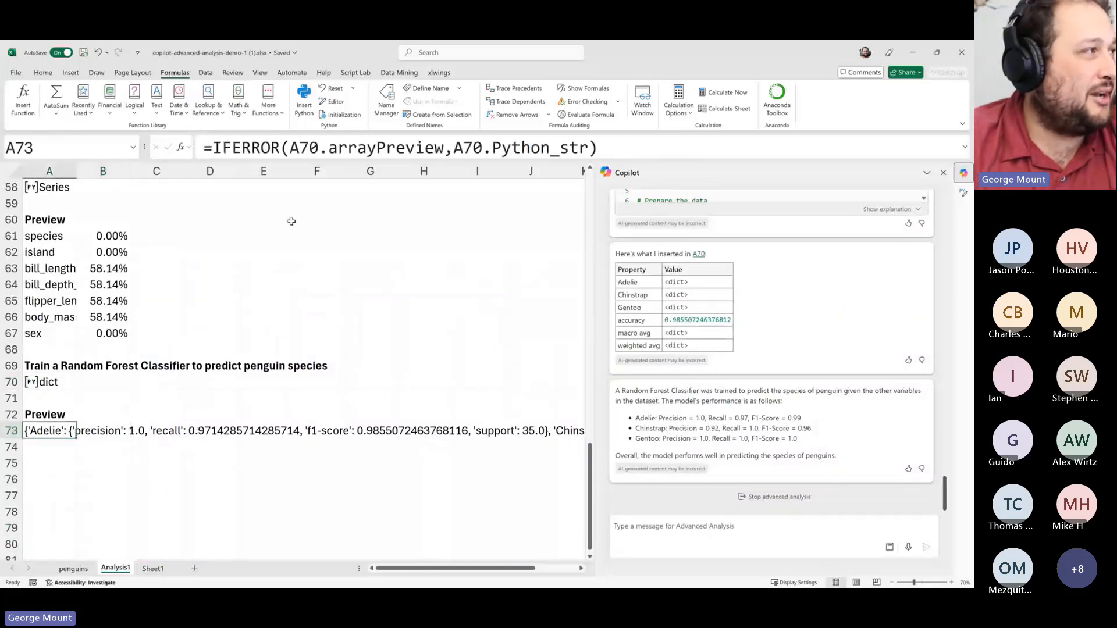
Review the Random Forest code in Copilot's reply, and open the Python Editor at cell A70's code
{"action": "scroll", "coordinate": [779, 310], "scroll_direction": "up", "scroll_amount": 2}
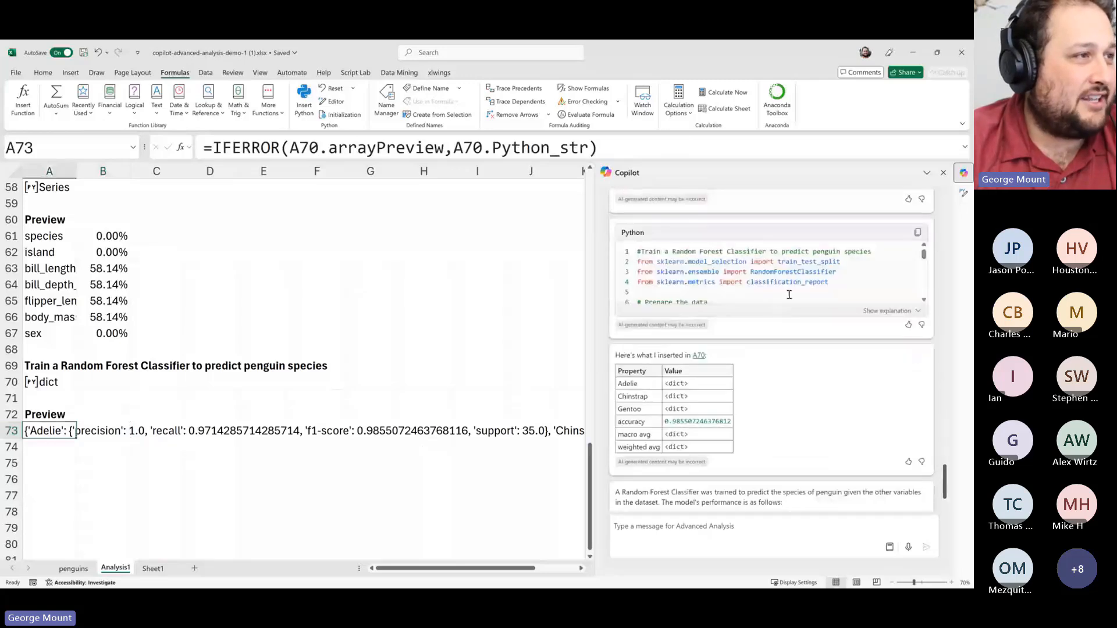
{"action": "left_click_drag", "start_coordinate": [715, 251], "coordinate": [737, 271]}
{"action": "scroll", "coordinate": [738, 272], "scroll_direction": "down", "scroll_amount": 4}
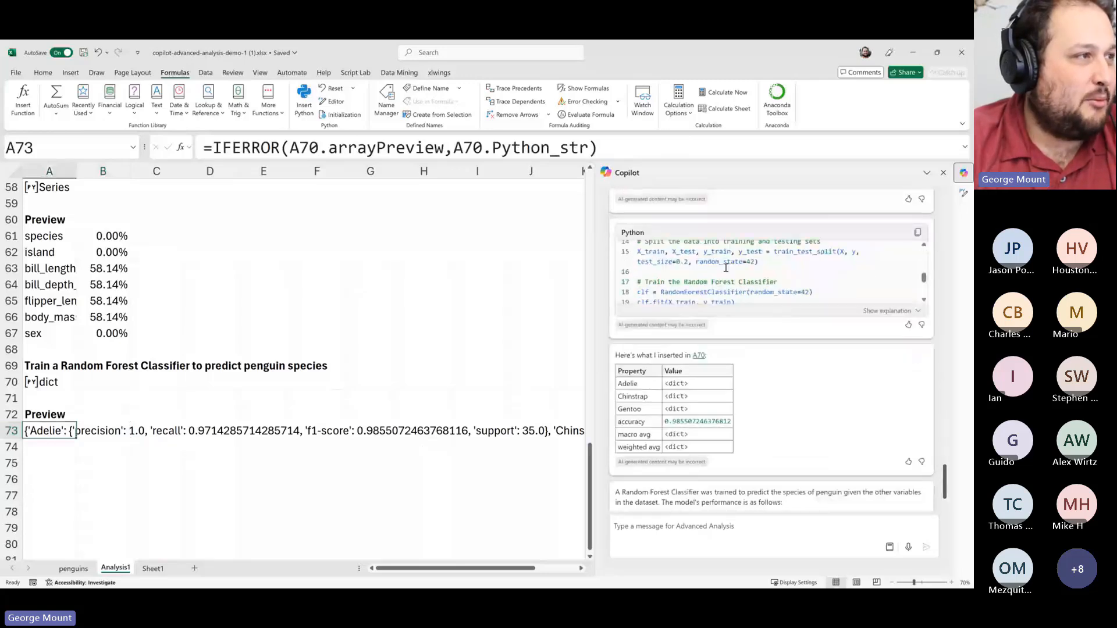
{"action": "left_click", "coordinate": [36, 382]}
{"action": "left_click", "coordinate": [245, 254]}
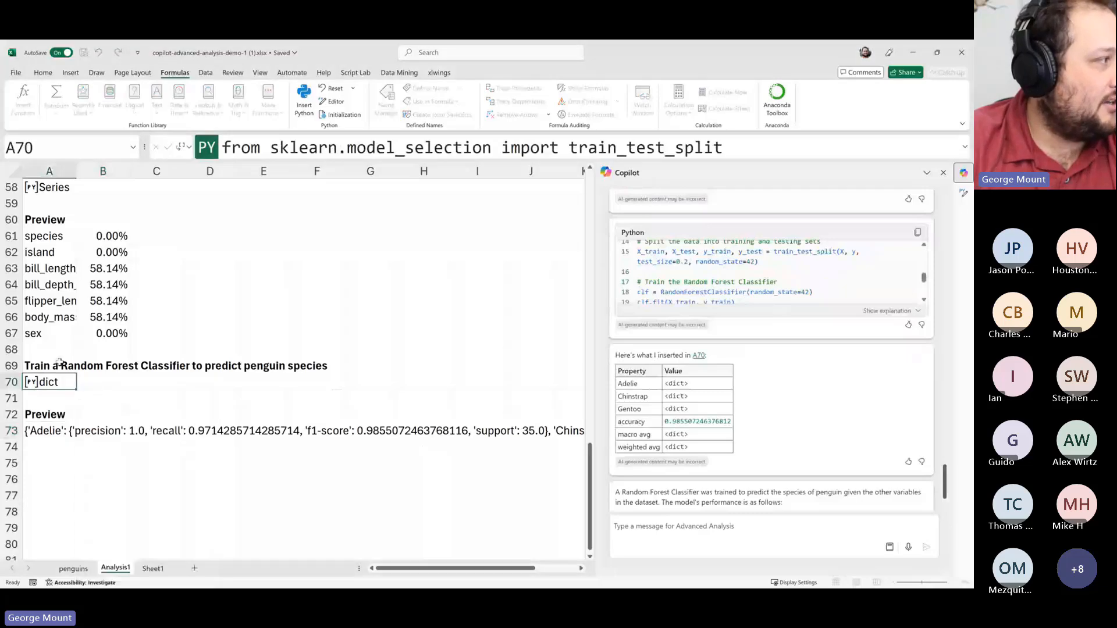
{"action": "left_click", "coordinate": [963, 193]}
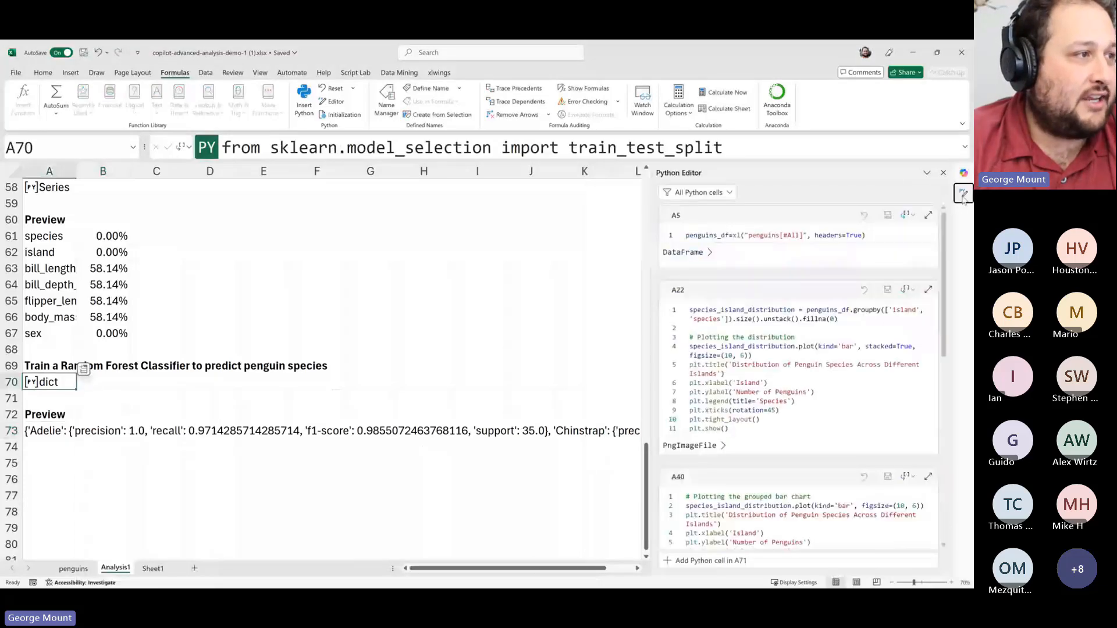
{"action": "scroll", "coordinate": [747, 411], "scroll_direction": "down", "scroll_amount": 5}
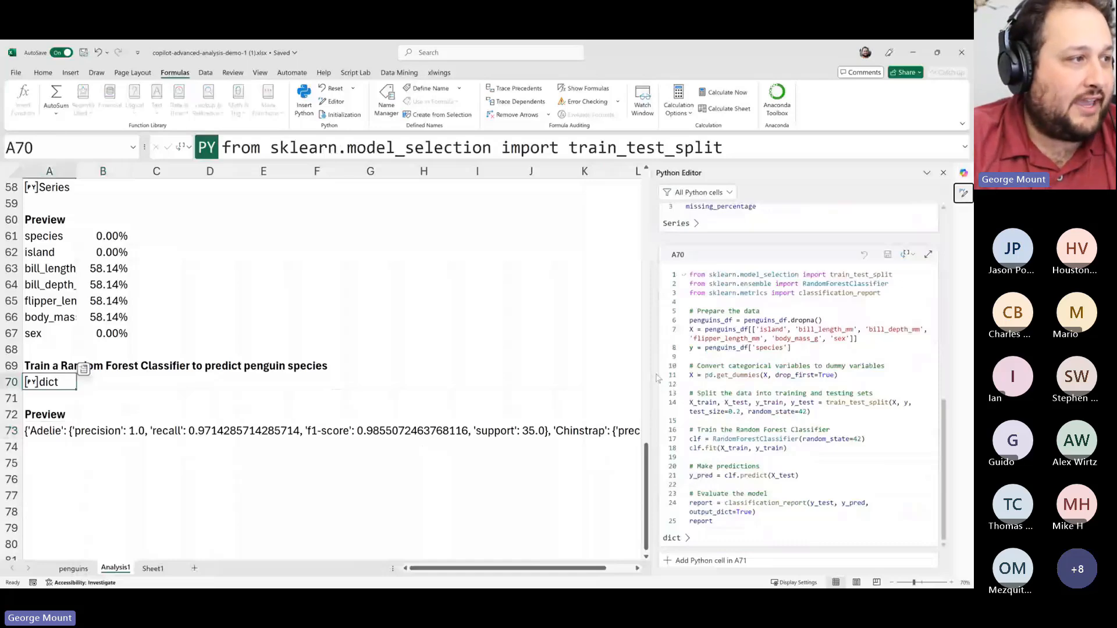
Set test_size to 0.25 in the train_test_split call of cell A70's Python code
{"action": "scroll", "coordinate": [634, 375], "scroll_direction": "up", "scroll_amount": 8}
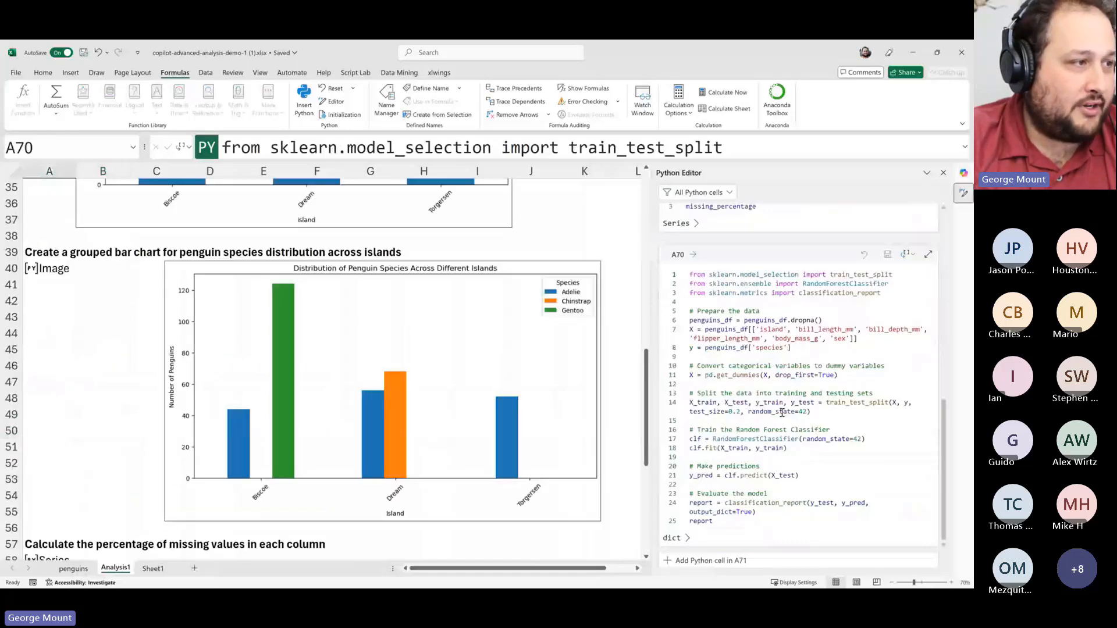
{"action": "left_click", "coordinate": [739, 411]}
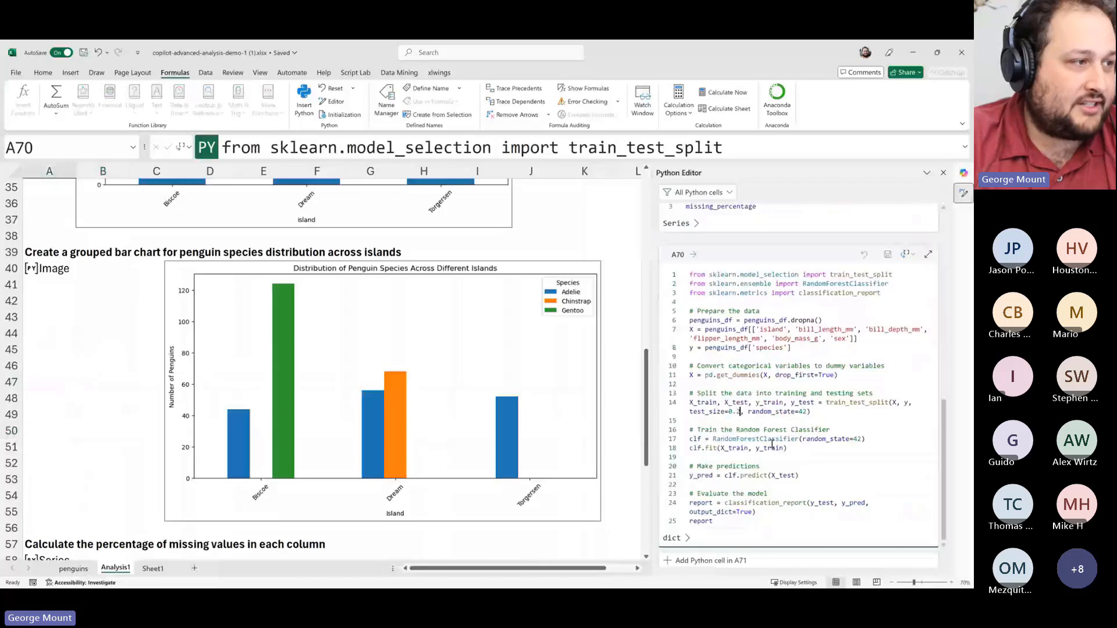
{"action": "key", "text": "BackSpace"}
{"action": "type", "text": "25"}
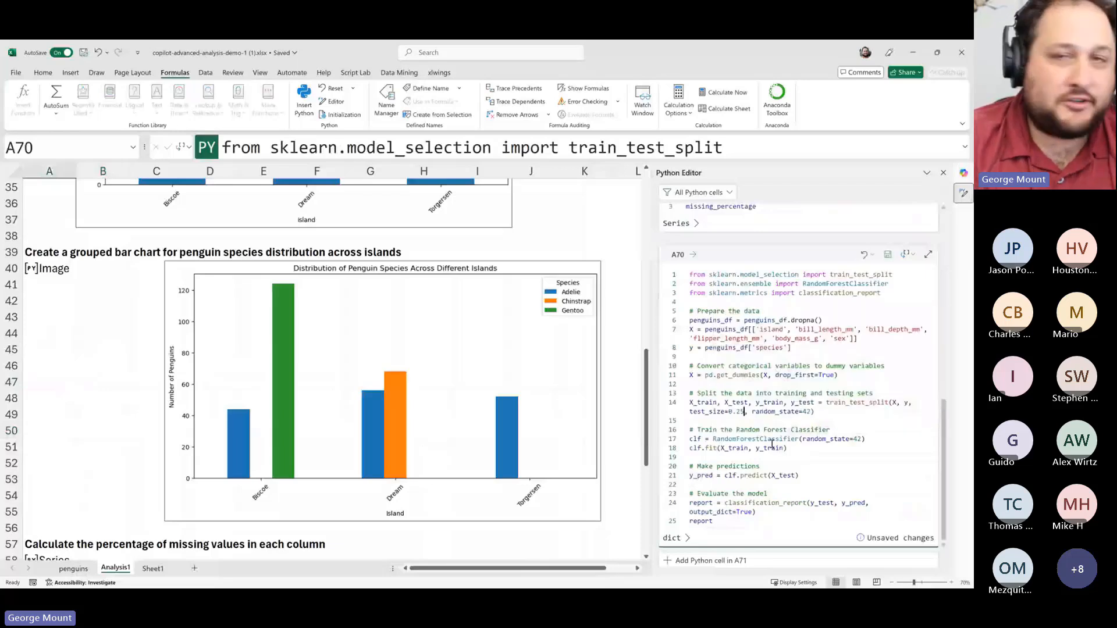
Examine the random_state setting, prediction, data preparation and sklearn import lines in cell A70's code
{"action": "left_click", "coordinate": [783, 414]}
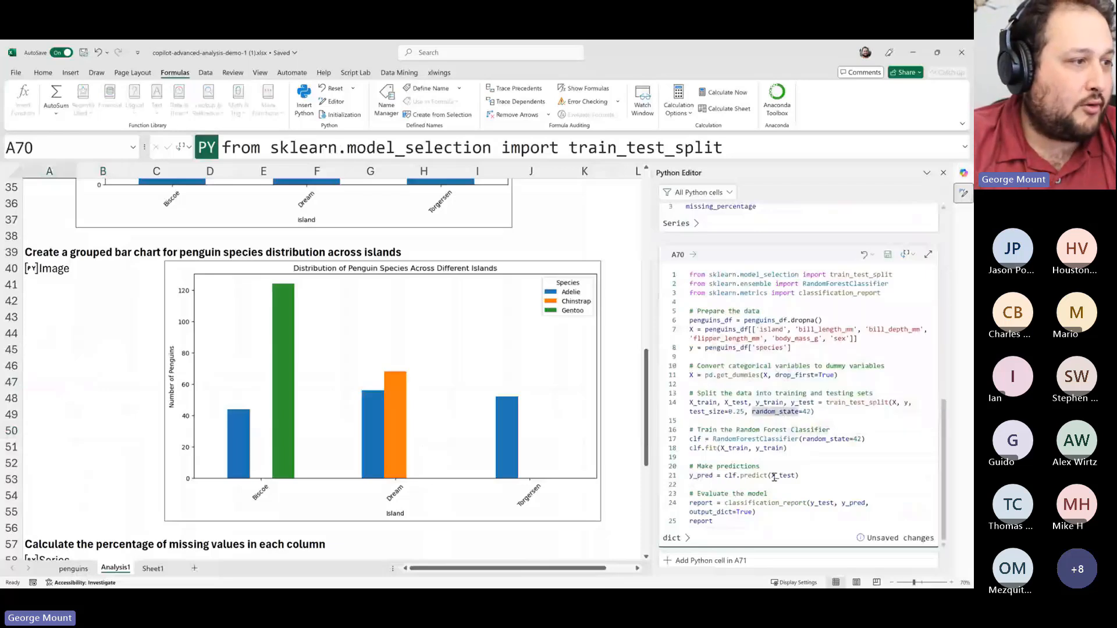
{"action": "left_click", "coordinate": [757, 468]}
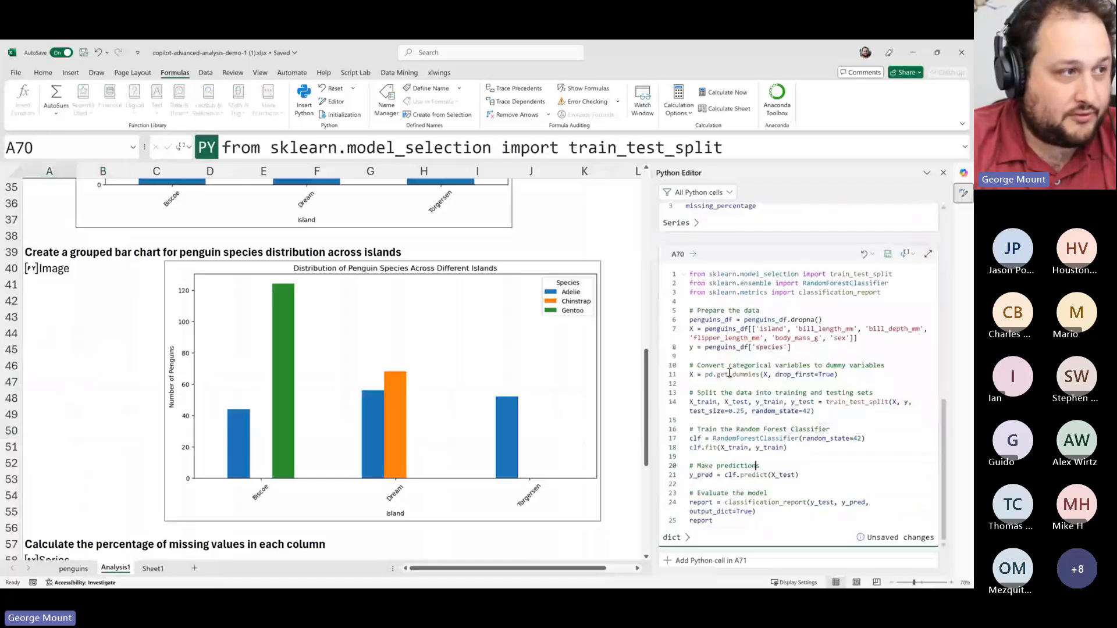
{"action": "left_click_drag", "start_coordinate": [813, 383], "coordinate": [729, 343]}
{"action": "left_click", "coordinate": [730, 343]}
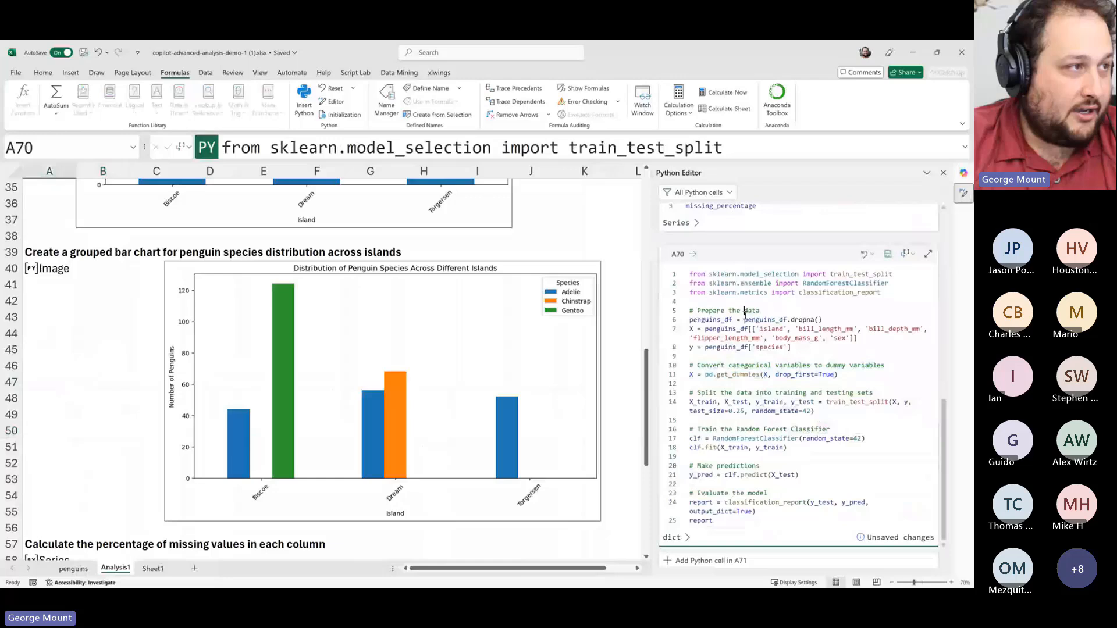
{"action": "left_click_drag", "start_coordinate": [739, 274], "coordinate": [837, 301]}
{"action": "left_click", "coordinate": [738, 338]}
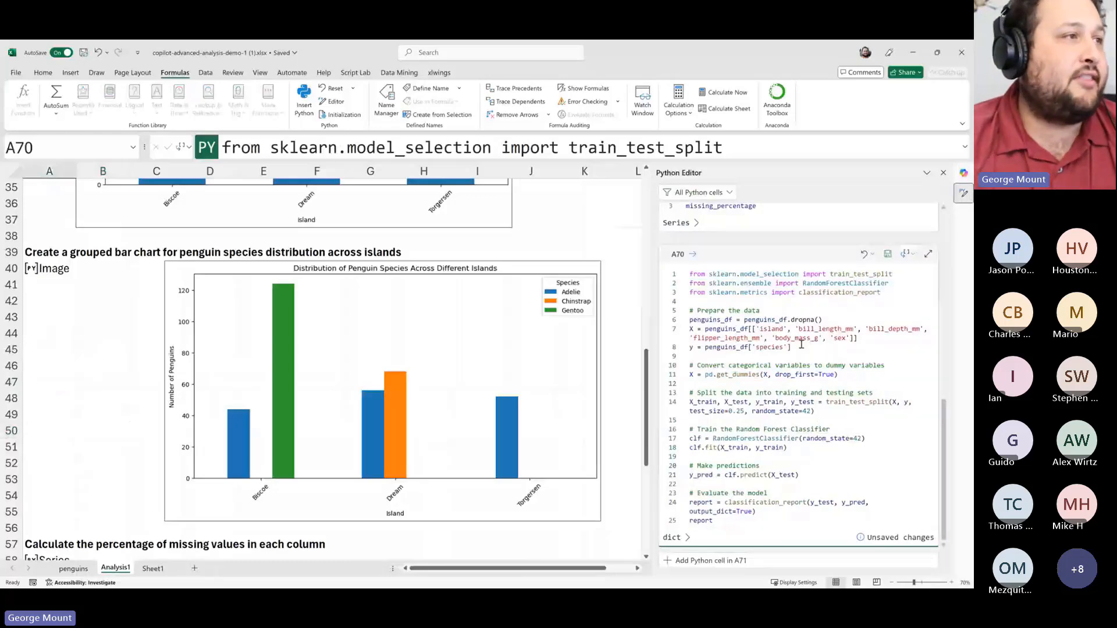
Return to the Copilot chat, select cell F61 and place the cursor in the message box
{"action": "scroll", "coordinate": [944, 212], "scroll_direction": "up", "scroll_amount": 5}
{"action": "left_click", "coordinate": [963, 174]}
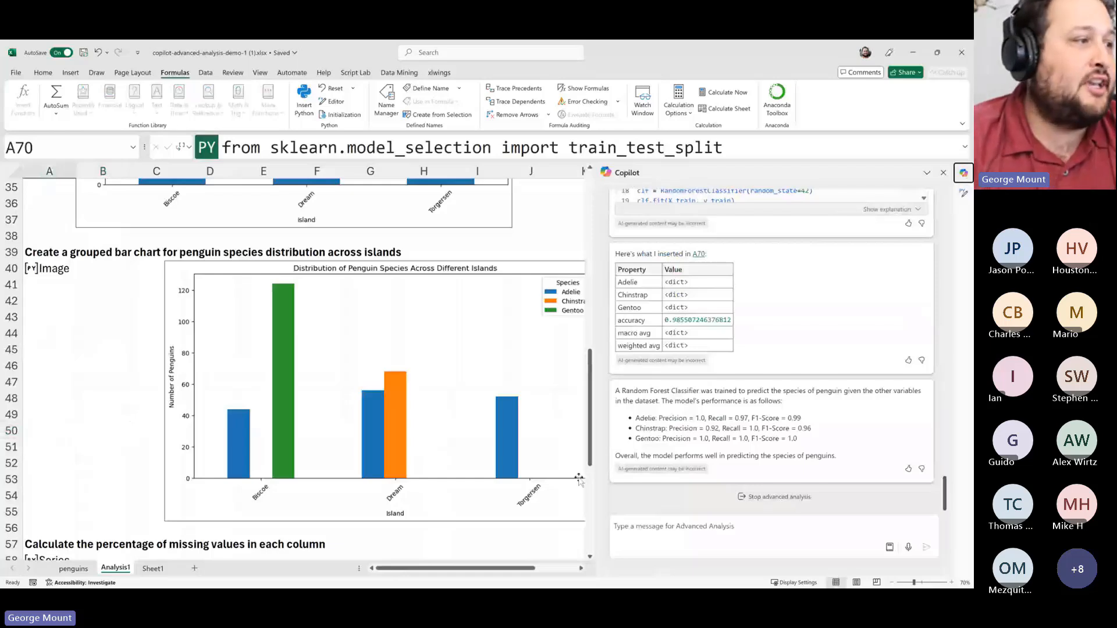
{"action": "scroll", "coordinate": [285, 514], "scroll_direction": "down", "scroll_amount": 4}
{"action": "left_click", "coordinate": [317, 414]}
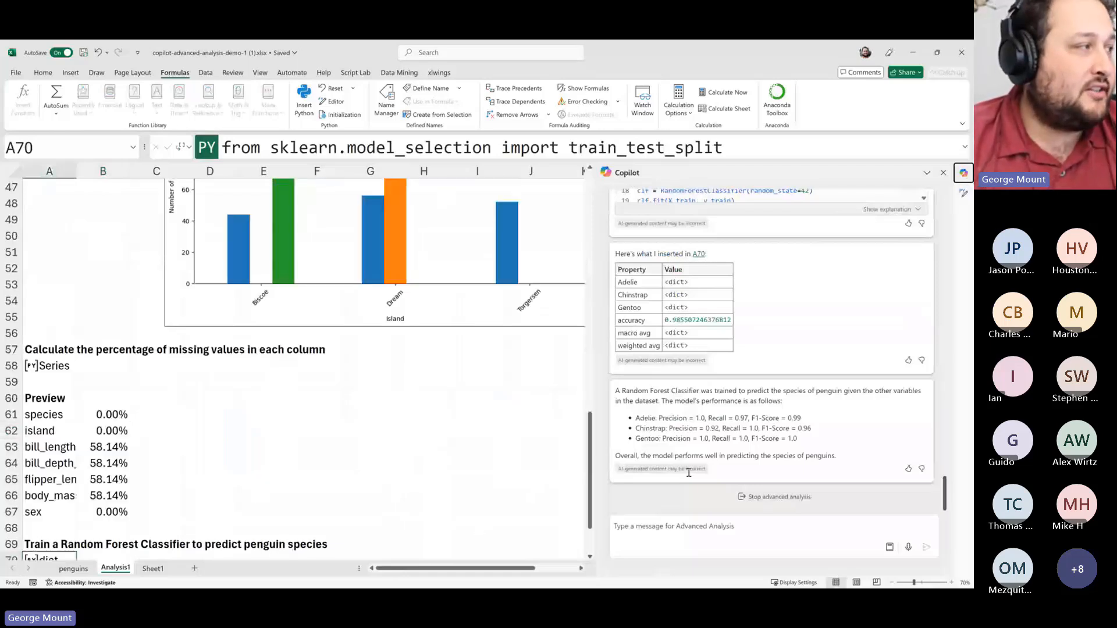
{"action": "left_click", "coordinate": [673, 526]}
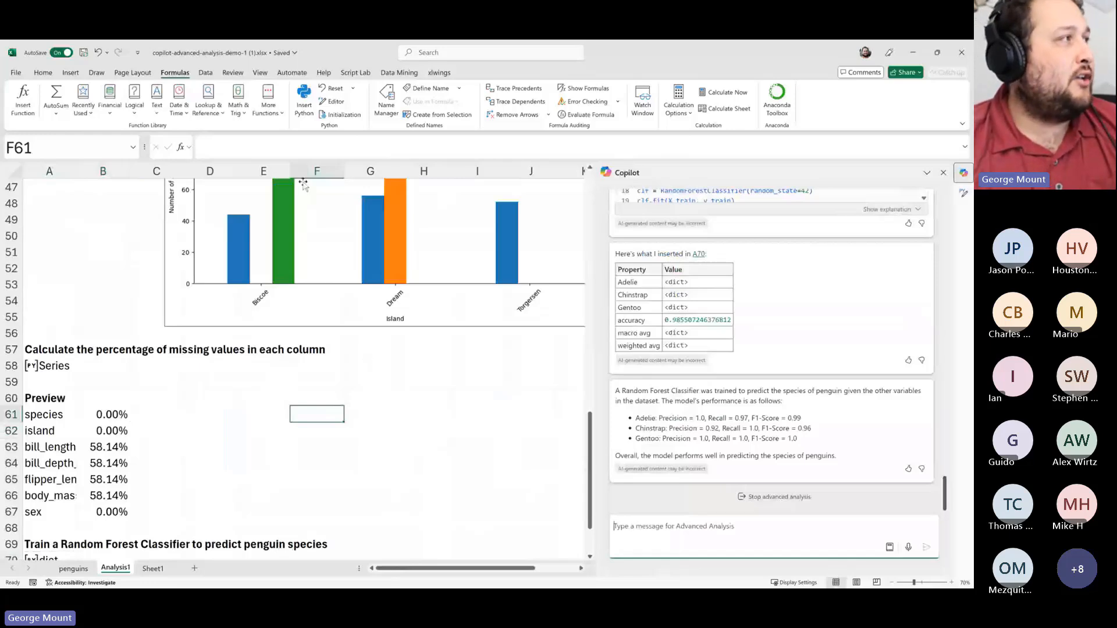
Open the Python initialization settings and enlarge the pane and its text to read the pre-loaded import statements
{"action": "left_click", "coordinate": [330, 119]}
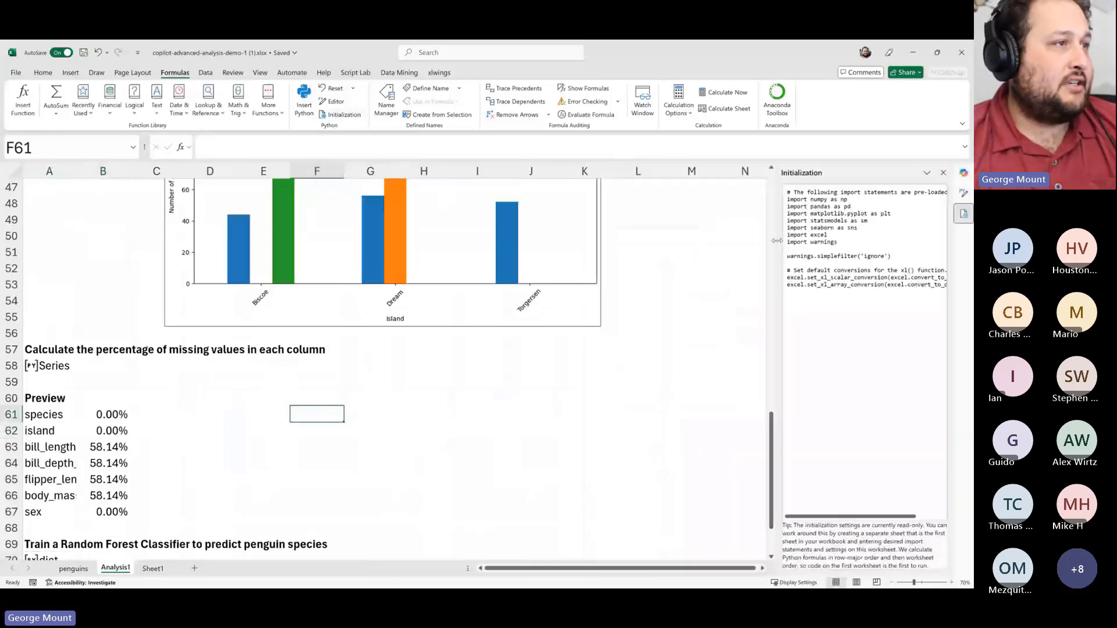
{"action": "left_click_drag", "start_coordinate": [778, 243], "coordinate": [459, 271]}
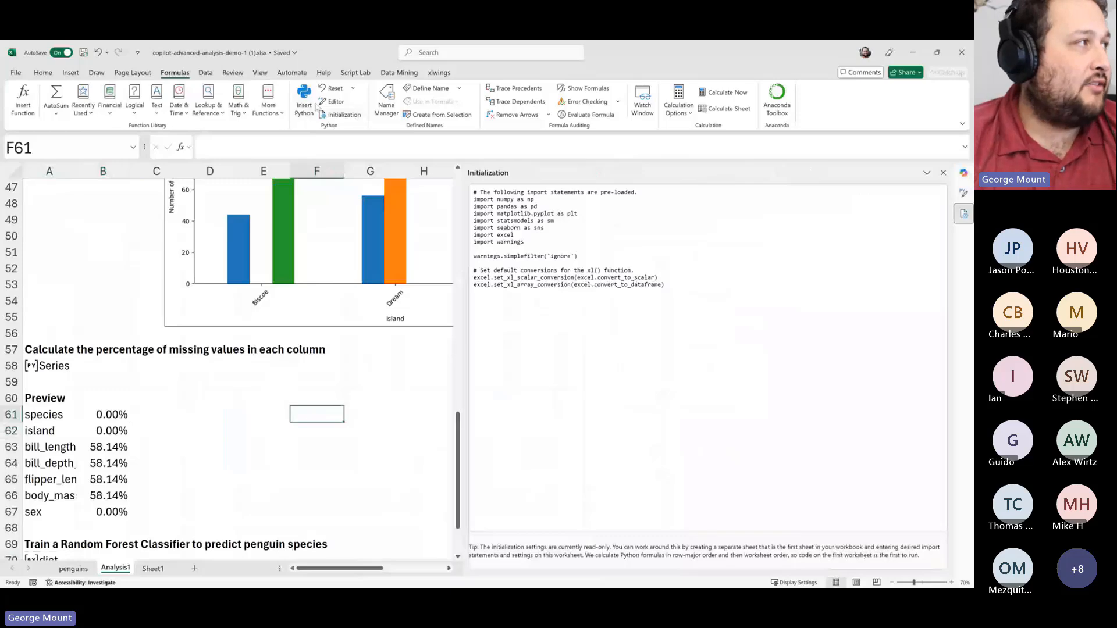
{"action": "scroll", "coordinate": [636, 285], "scroll_direction": "up", "scroll_amount": 5}
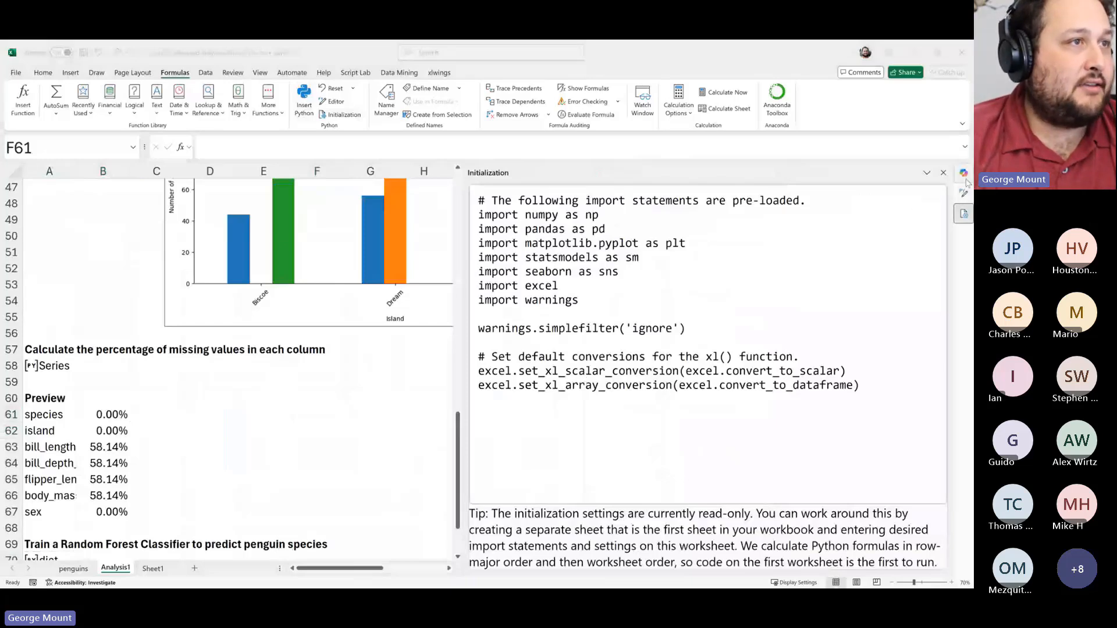
{"action": "left_click", "coordinate": [319, 413]}
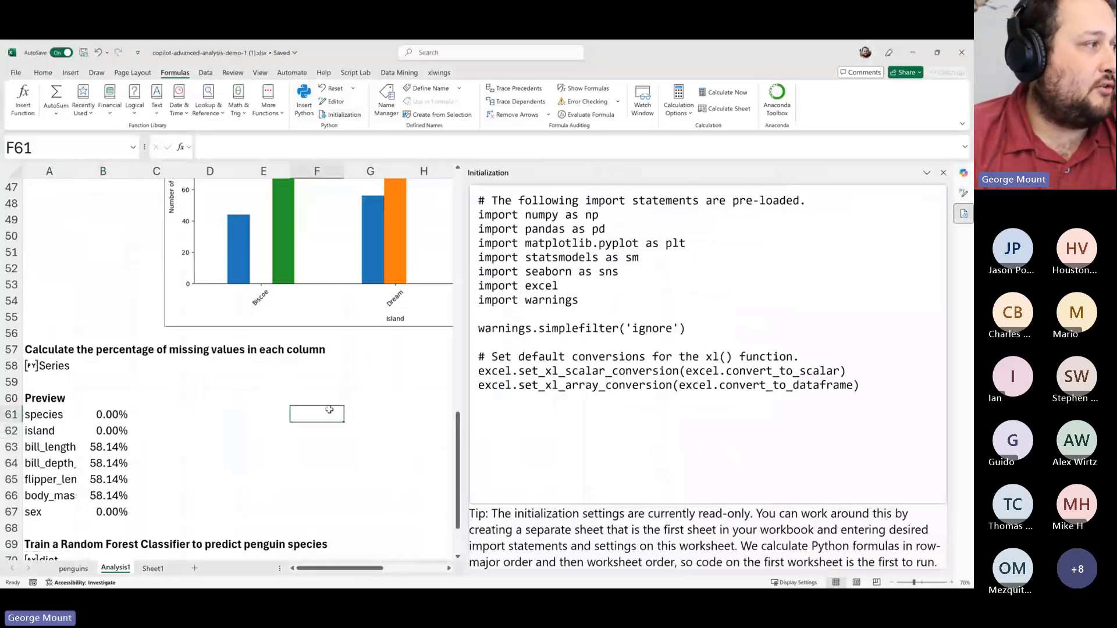
Enter %pip list as Python code in cell F61 and run it
{"action": "type", "text": "=py"}
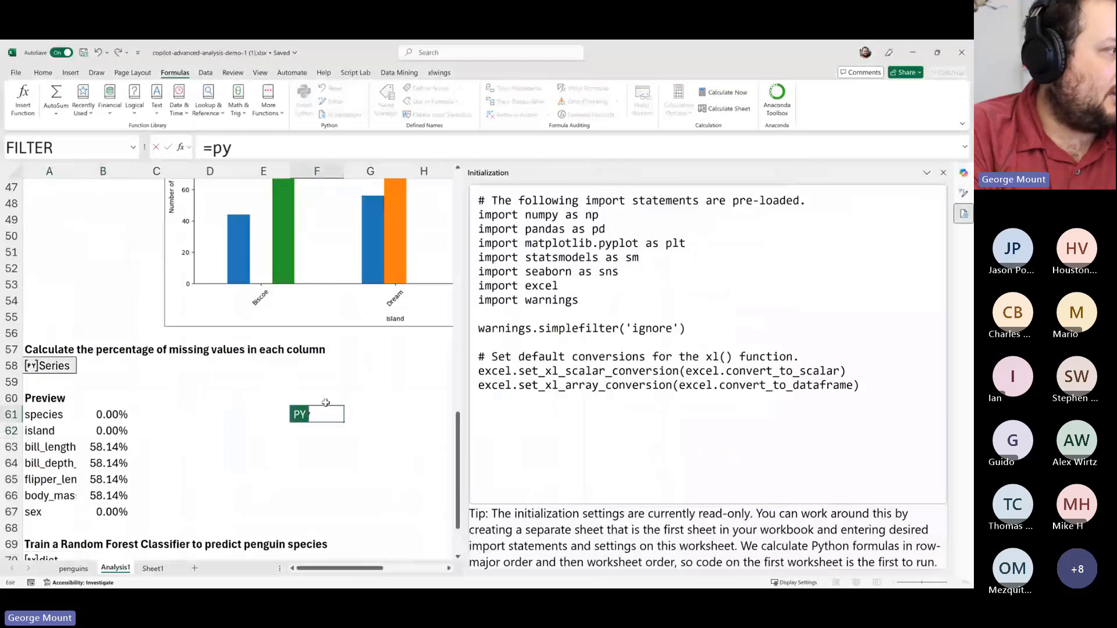
{"action": "key", "text": "Tab"}
{"action": "type", "text": "%pip list"}
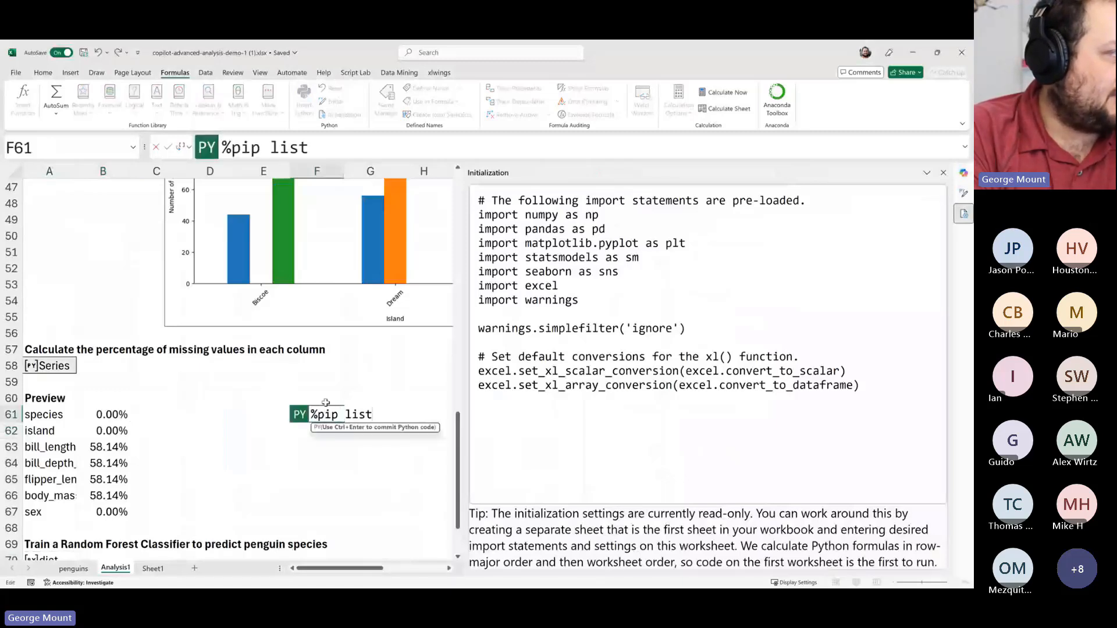
{"action": "key", "text": "ctrl+Return"}
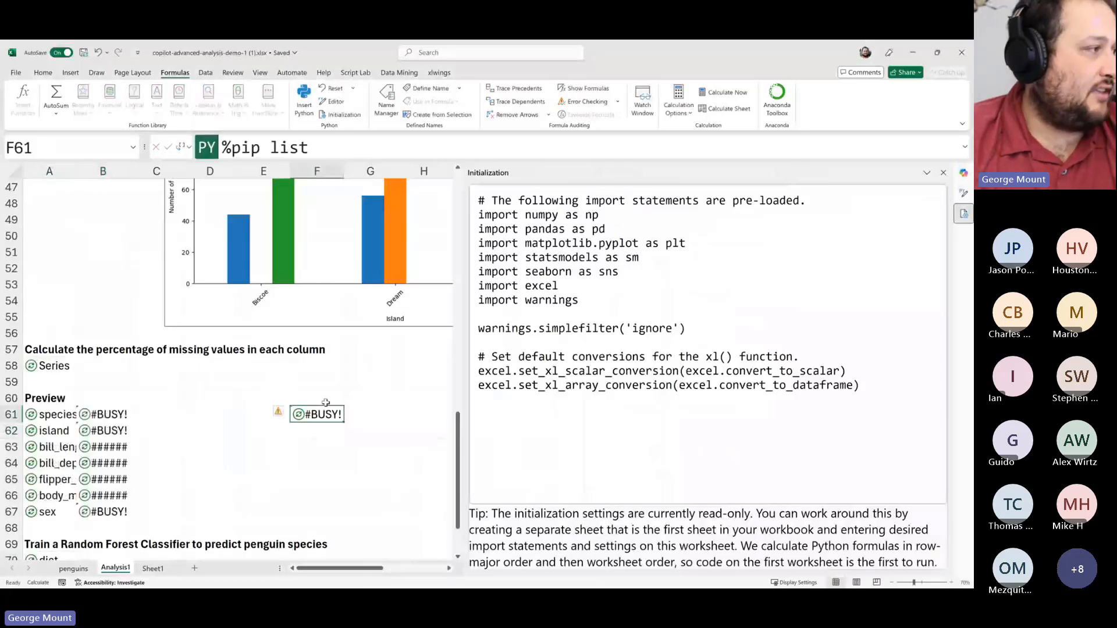
{"action": "scroll", "coordinate": [414, 414], "scroll_direction": "down", "scroll_amount": 2}
{"action": "scroll", "coordinate": [413, 414], "scroll_direction": "up", "scroll_amount": 1}
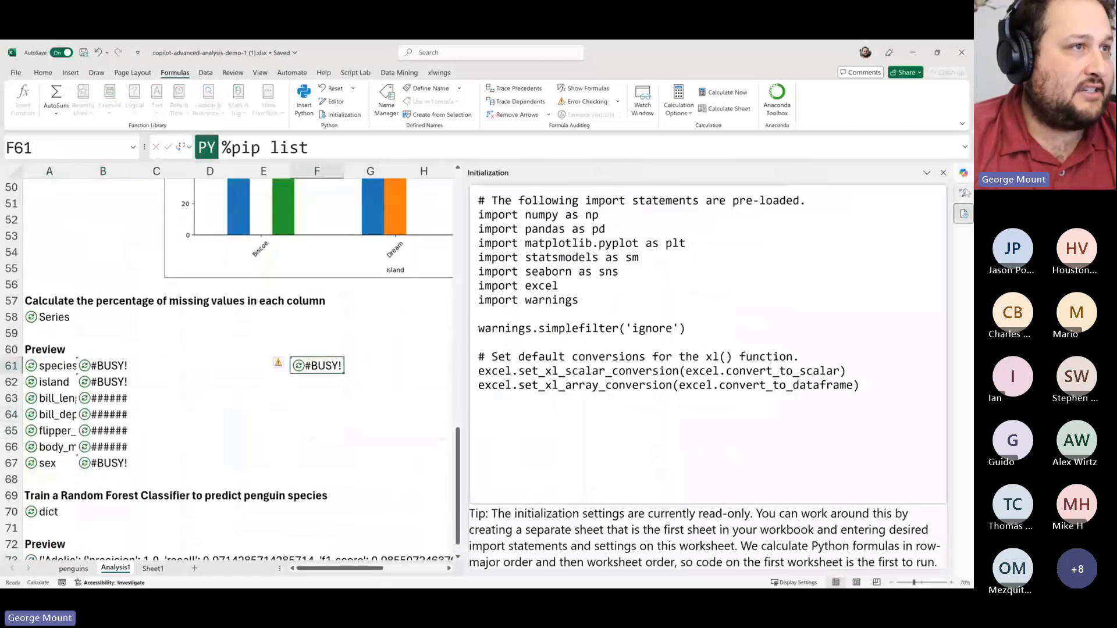
Open the Python Editor and select cell F61 to check the output of its package list code
{"action": "left_click", "coordinate": [963, 193]}
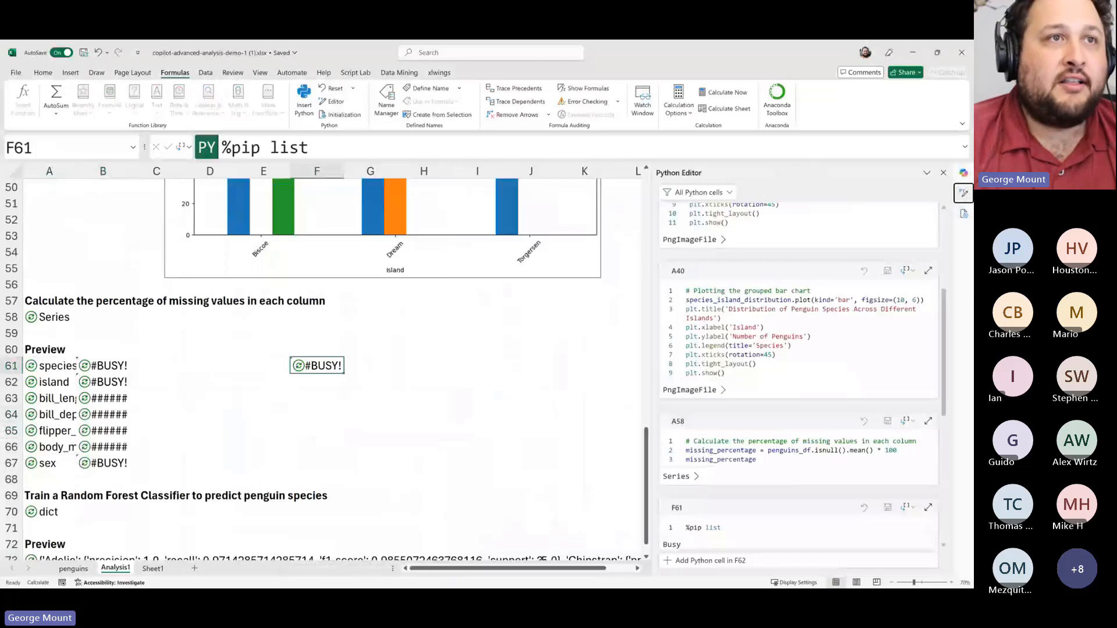
{"action": "left_click", "coordinate": [300, 369]}
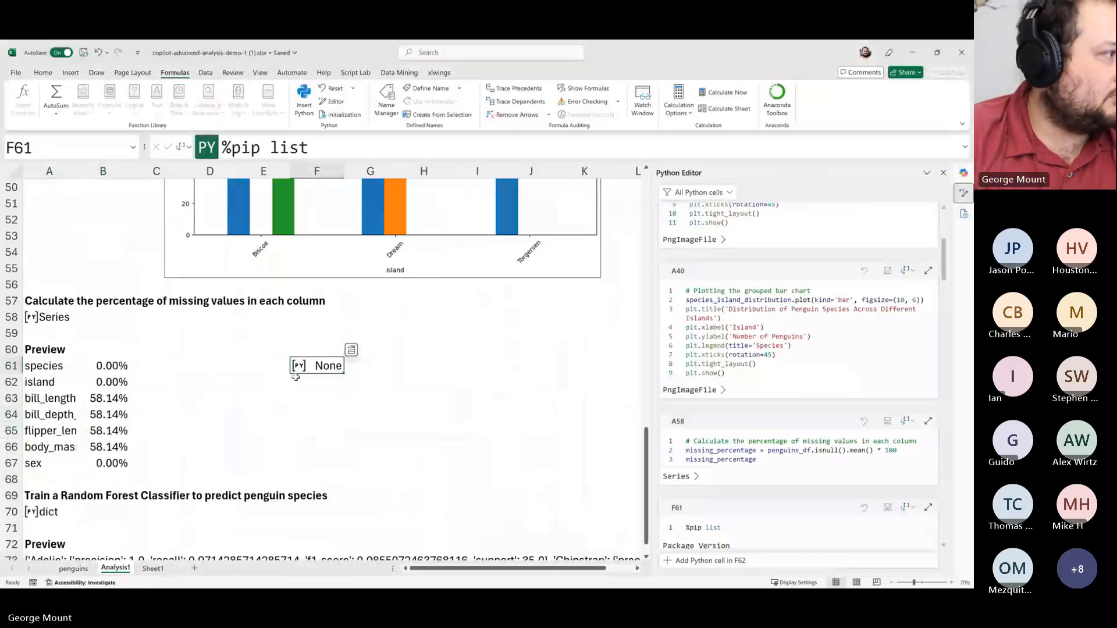
{"action": "left_click", "coordinate": [299, 366]}
{"action": "left_click", "coordinate": [330, 366]}
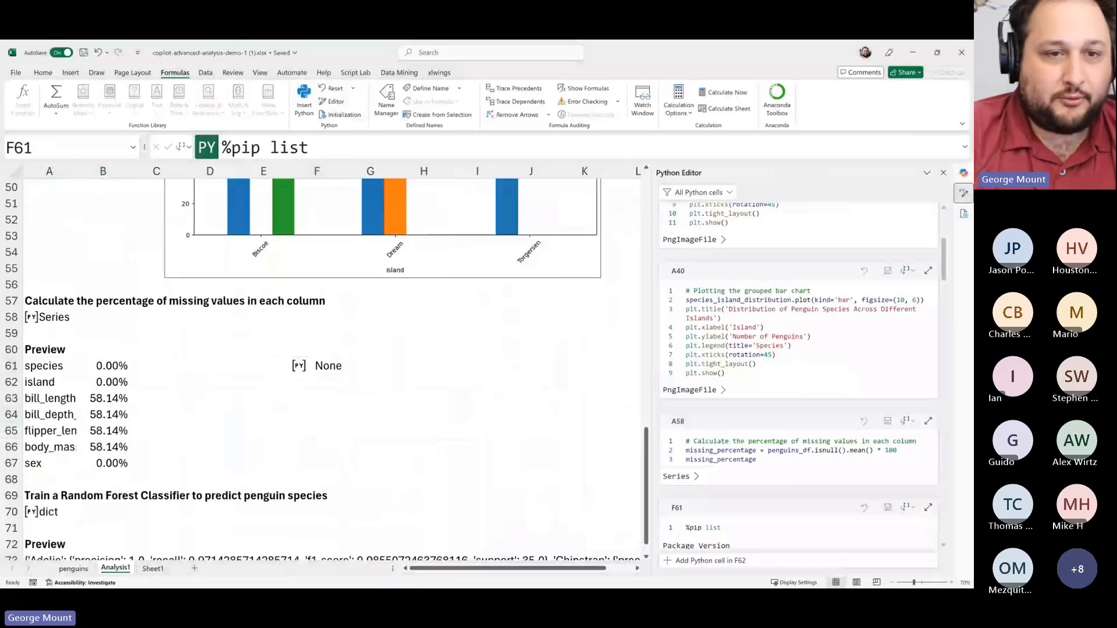
{"action": "left_click", "coordinate": [333, 364]}
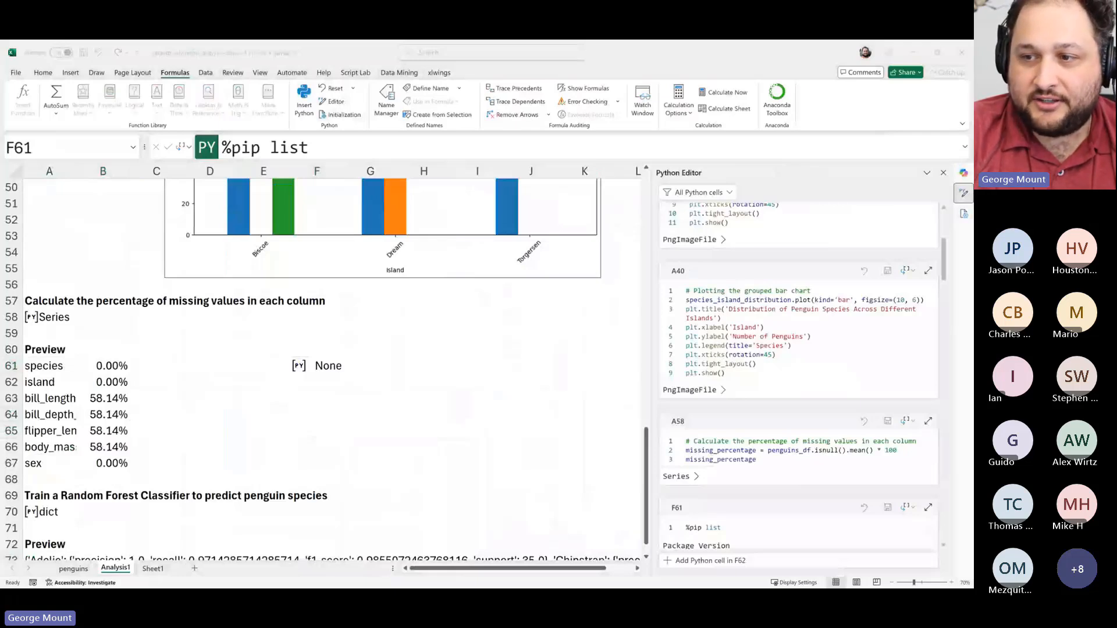
{"action": "left_click", "coordinate": [357, 386]}
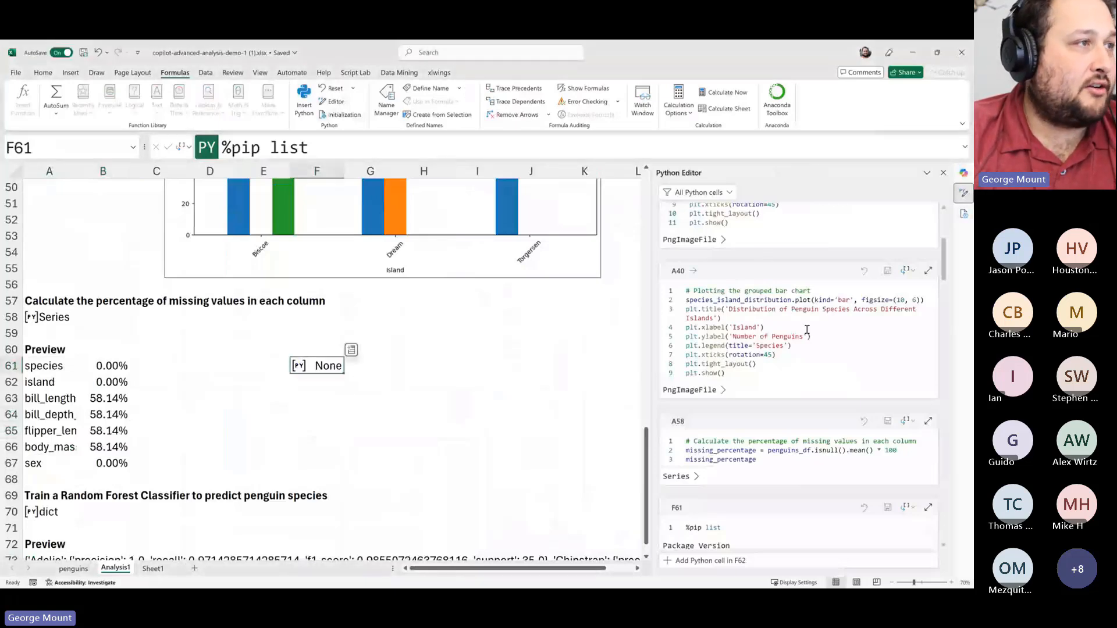
Reopen the Python initialization settings, highlight the pre-loaded import statements for review, and reselect cell F61
{"action": "left_click", "coordinate": [963, 214]}
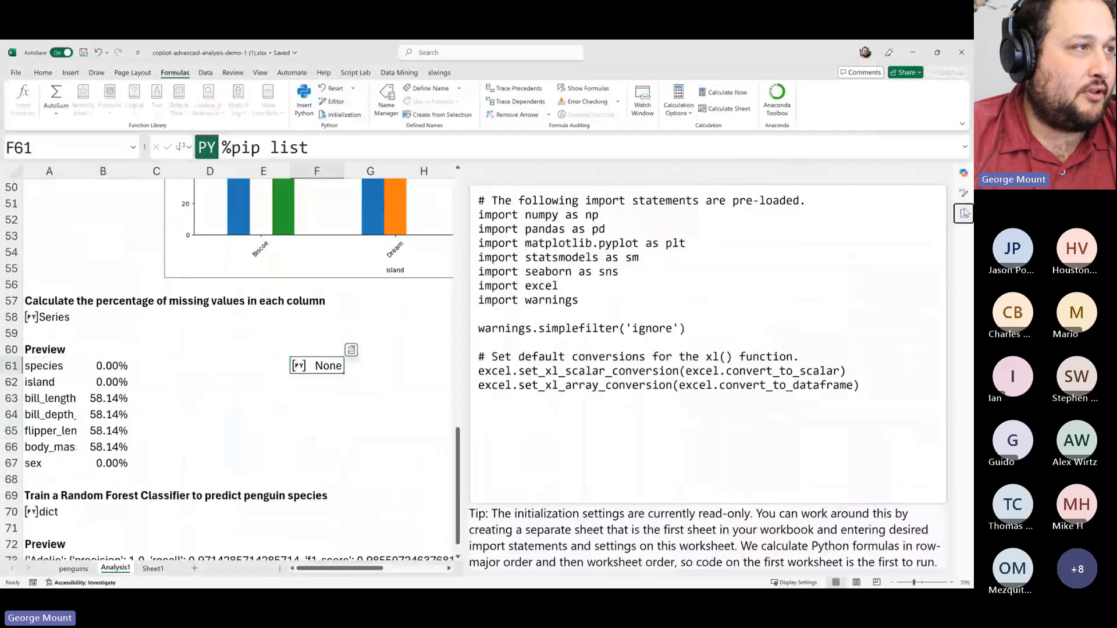
{"action": "left_click_drag", "start_coordinate": [505, 215], "coordinate": [768, 358]}
{"action": "left_click", "coordinate": [859, 383]}
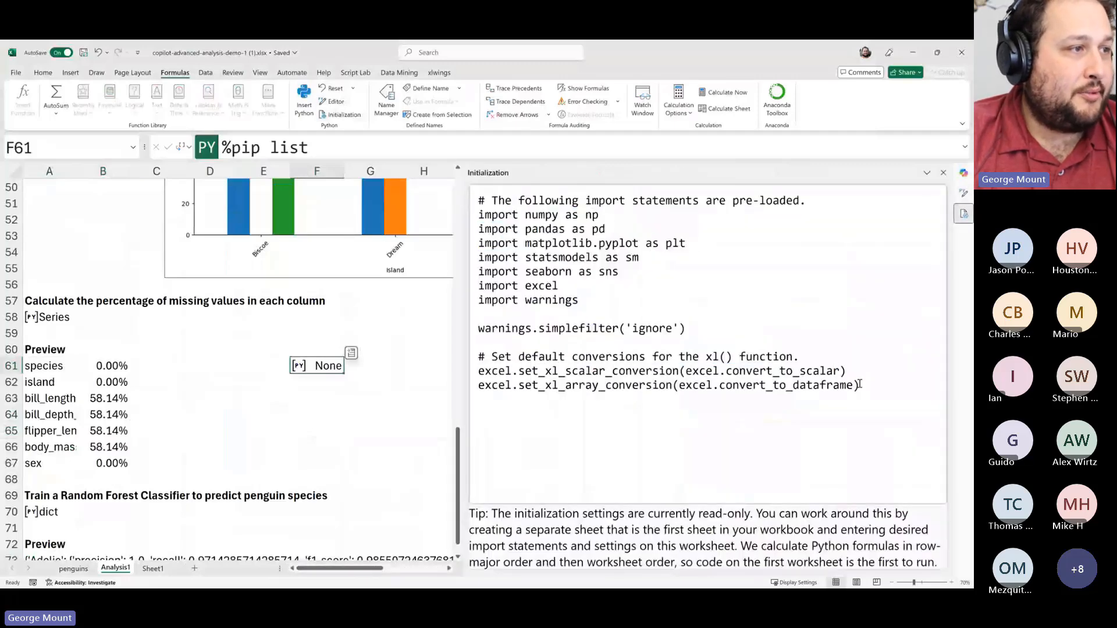
{"action": "left_click_drag", "start_coordinate": [859, 384], "coordinate": [525, 224]}
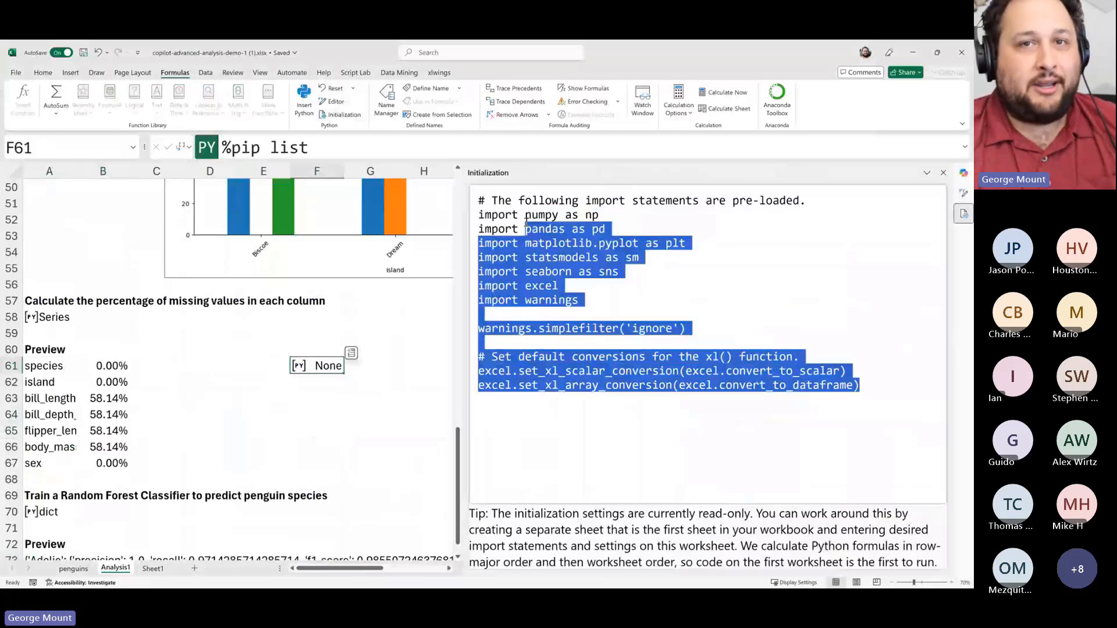
{"action": "mouse_move", "coordinate": [596, 293]}
{"action": "left_mouse_down"}
{"action": "mouse_move", "coordinate": [506, 241]}
{"action": "mouse_move", "coordinate": [488, 215]}
{"action": "mouse_move", "coordinate": [512, 216]}
{"action": "mouse_move", "coordinate": [570, 257]}
{"action": "mouse_move", "coordinate": [577, 292]}
{"action": "left_mouse_up"}
{"action": "left_click", "coordinate": [535, 248]}
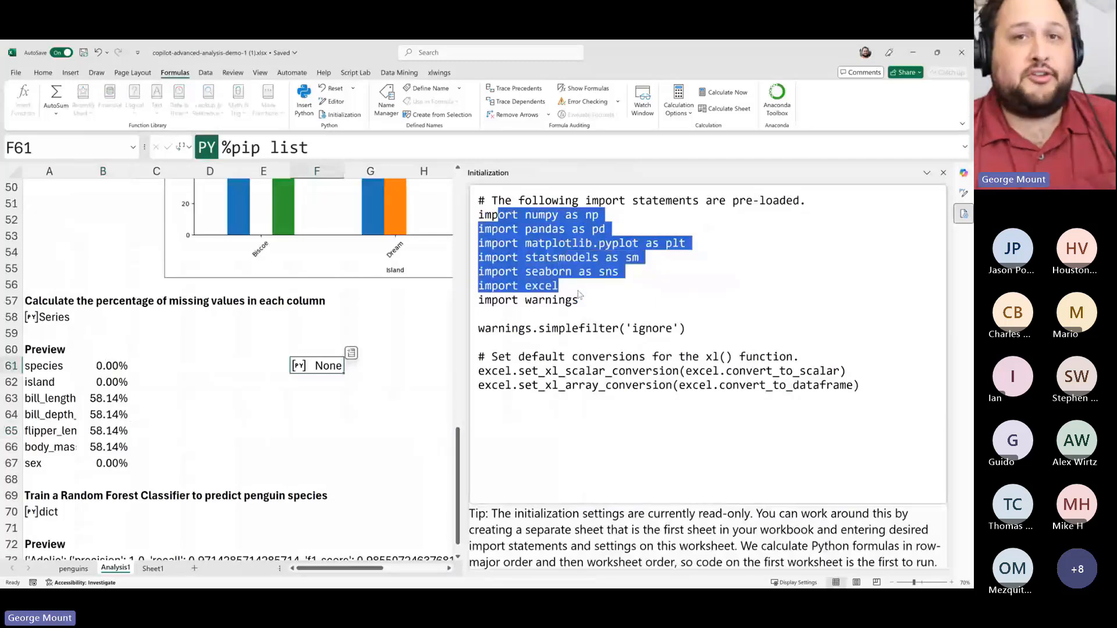
{"action": "left_click", "coordinate": [582, 314]}
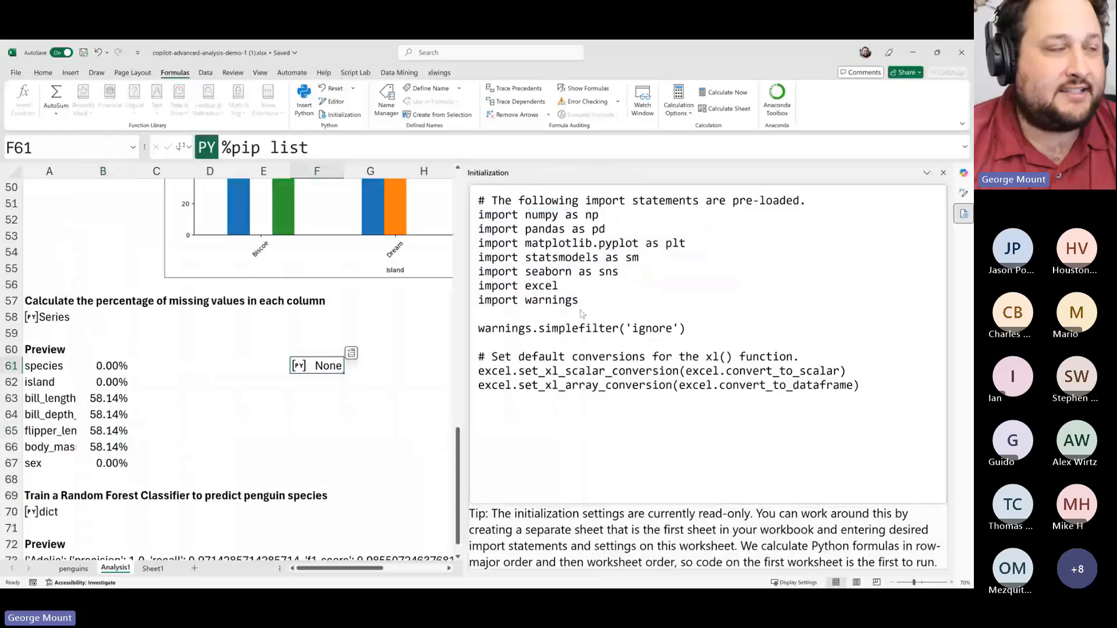
{"action": "left_click", "coordinate": [400, 319]}
{"action": "left_click", "coordinate": [338, 366]}
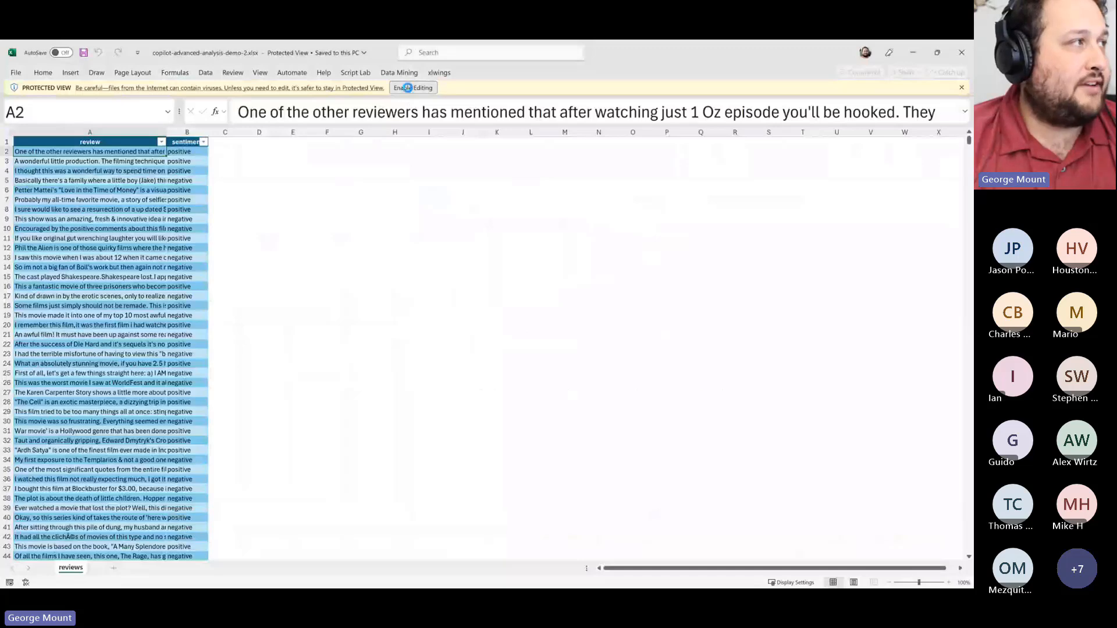
Enable editing in the copilot-advanced-analysis-demo-2 workbook, enlarge the reviews sheet and select the review in cell A6
{"action": "left_click", "coordinate": [413, 88]}
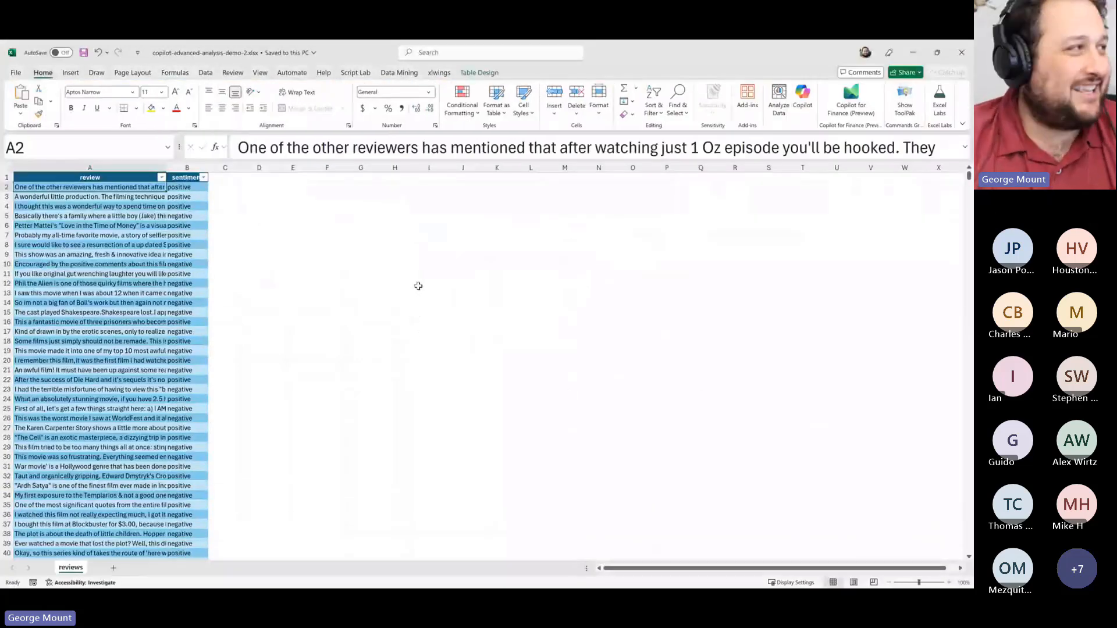
{"action": "scroll", "coordinate": [384, 291], "scroll_direction": "up", "scroll_amount": 6, "text": "ctrl"}
{"action": "left_click", "coordinate": [148, 267]}
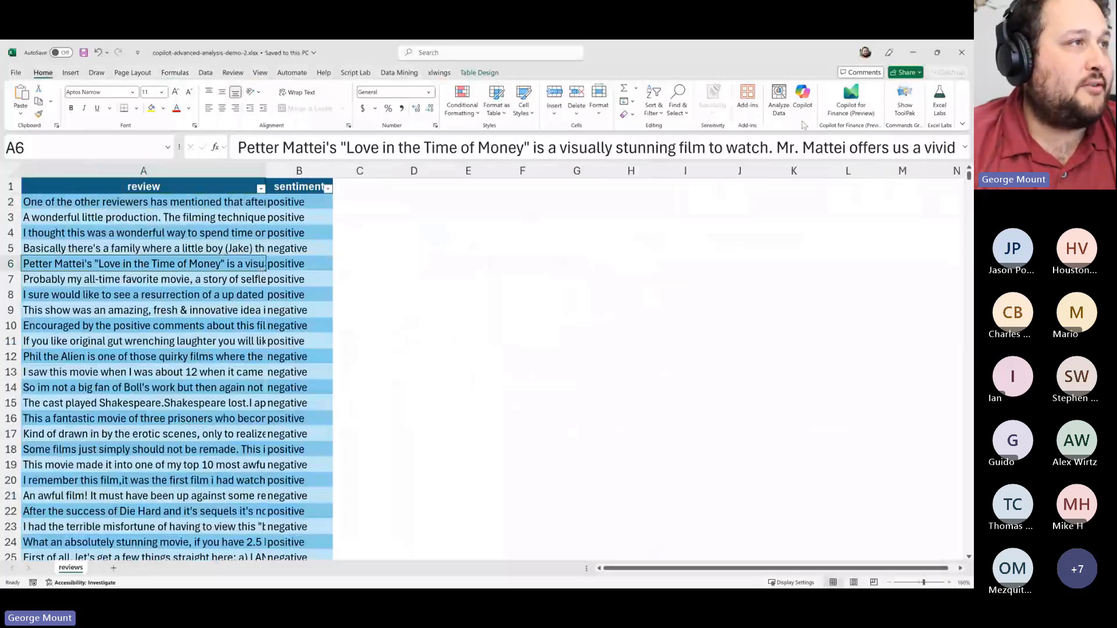
Open Copilot, turn on AutoSave by uploading the workbook to OneDrive - Stringfest Analytics, and widen the Copilot pane
{"action": "left_click", "coordinate": [802, 100]}
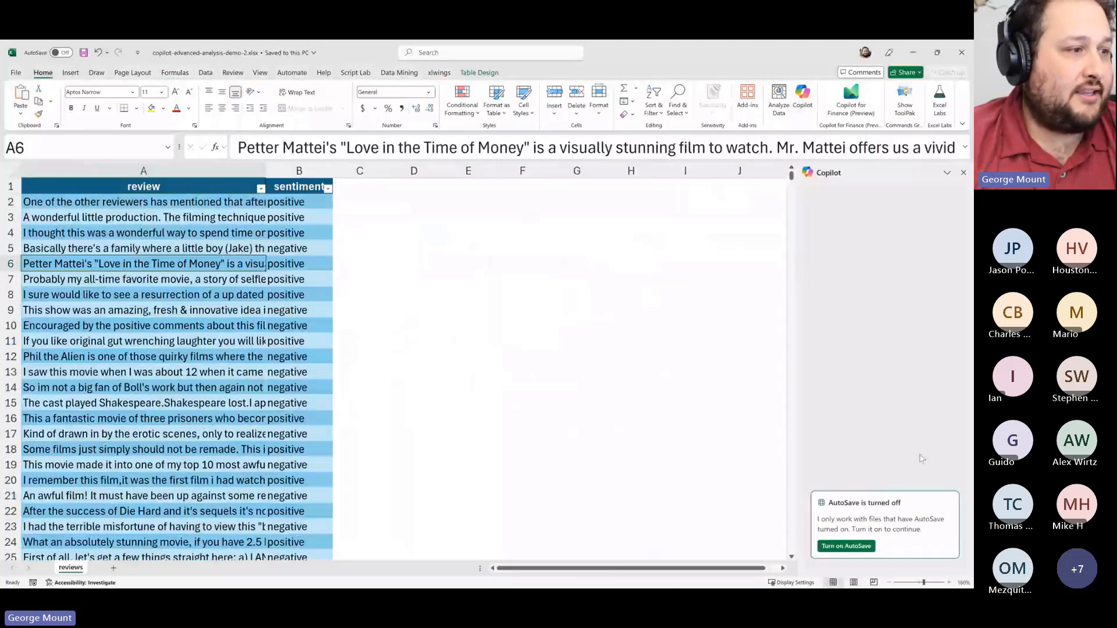
{"action": "left_click", "coordinate": [846, 545]}
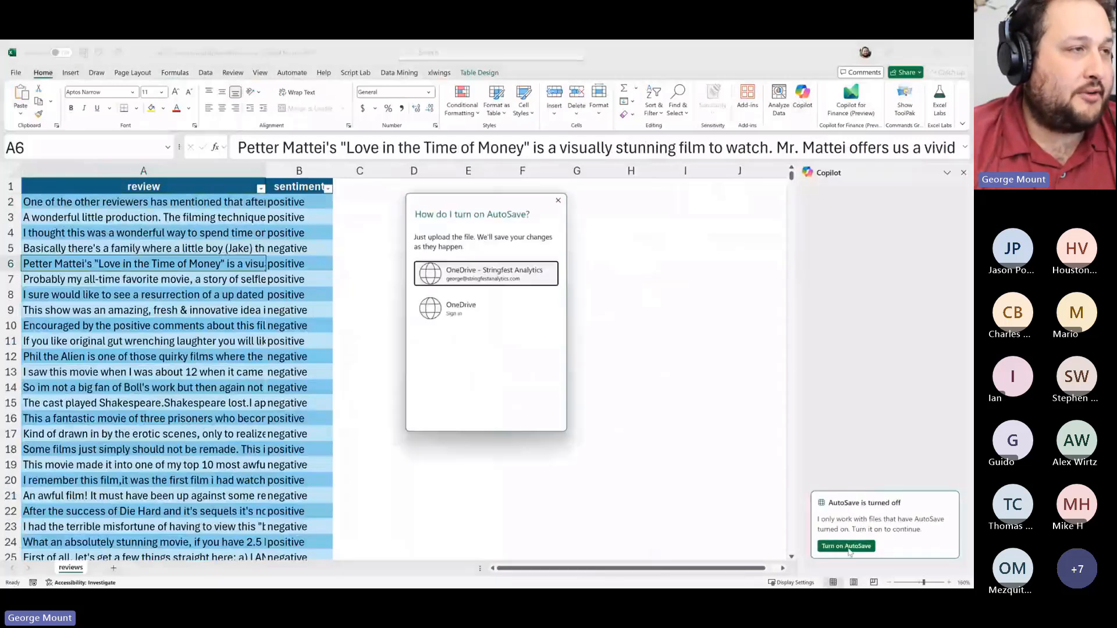
{"action": "left_click", "coordinate": [488, 279]}
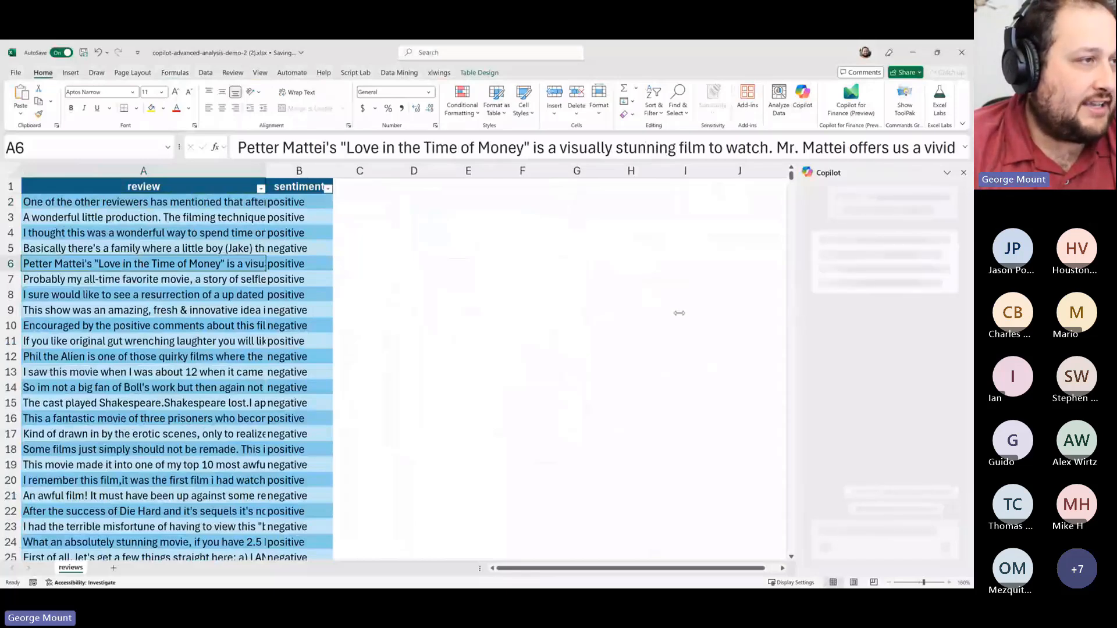
{"action": "left_click_drag", "start_coordinate": [679, 312], "coordinate": [679, 313]}
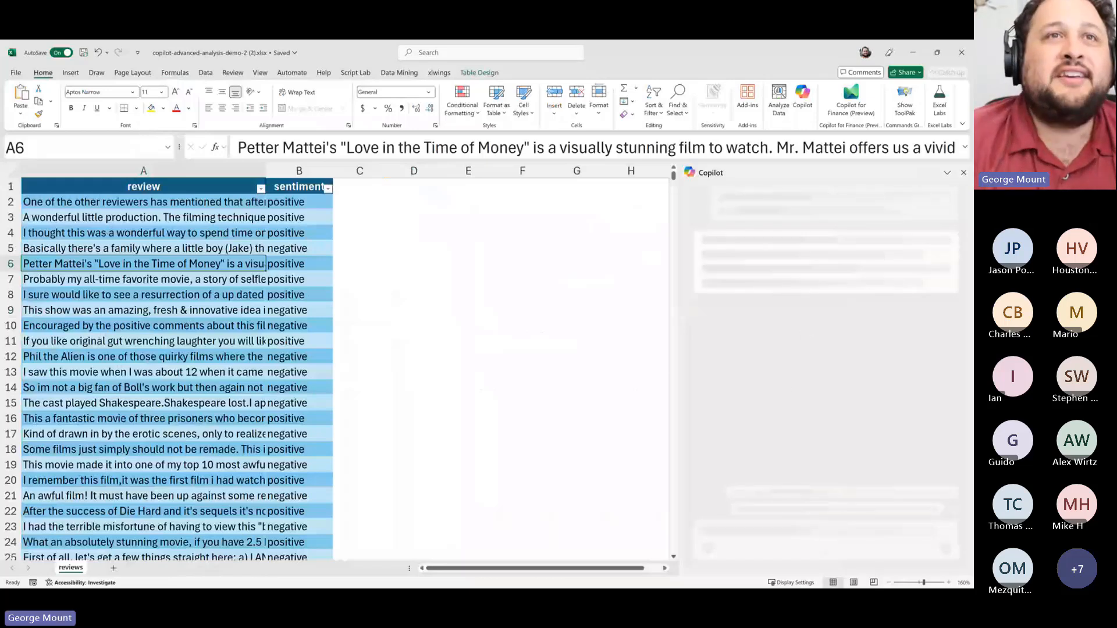
Ask Copilot for deeper analysis results using Python, start the advanced analysis, and select the reviews DataFrame in cell A5
{"action": "key", "text": "alt+Tab"}
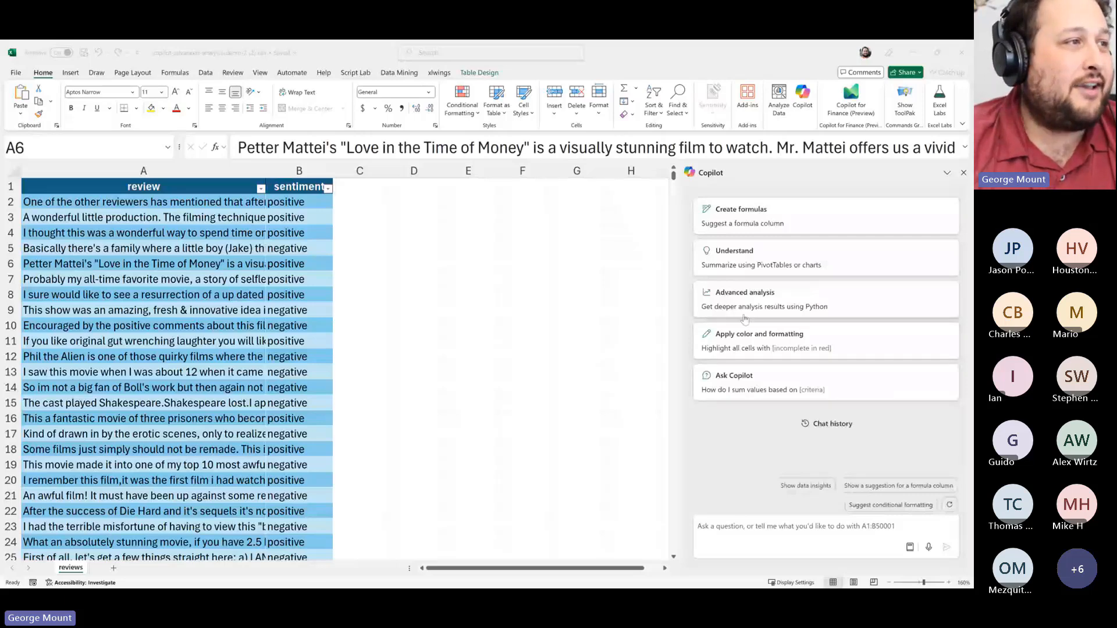
{"action": "left_click", "coordinate": [789, 309]}
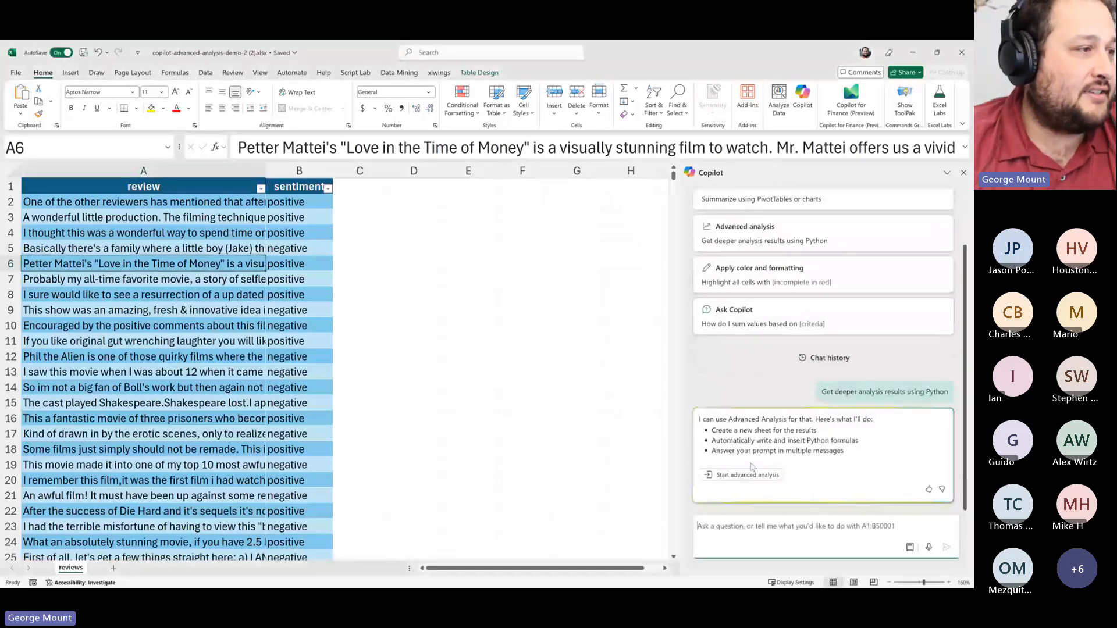
{"action": "left_click", "coordinate": [756, 474]}
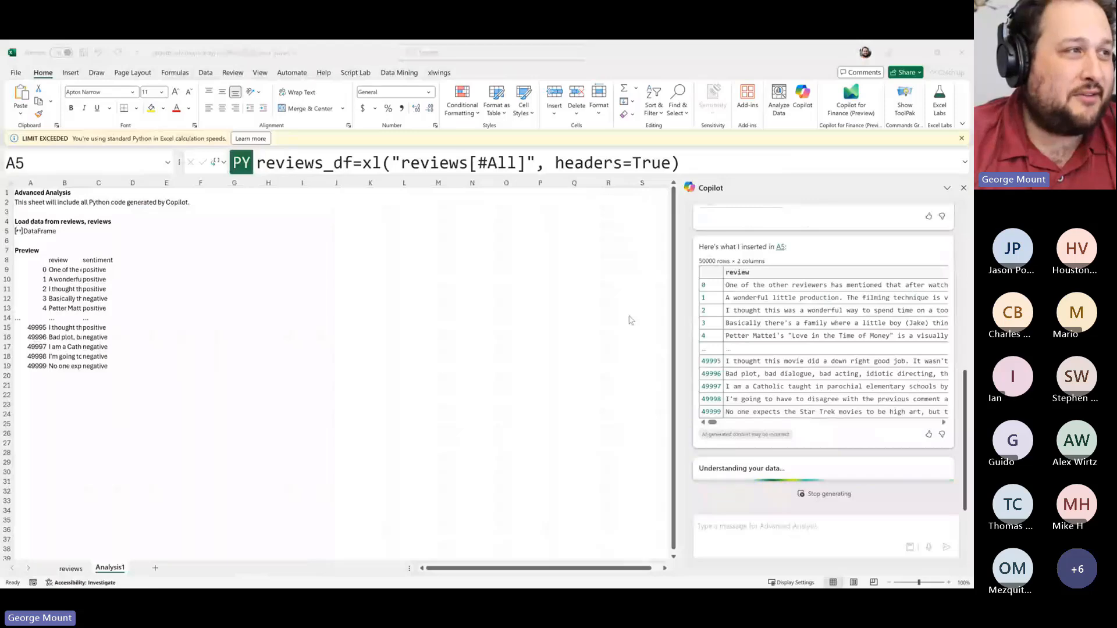
{"action": "left_click", "coordinate": [36, 232]}
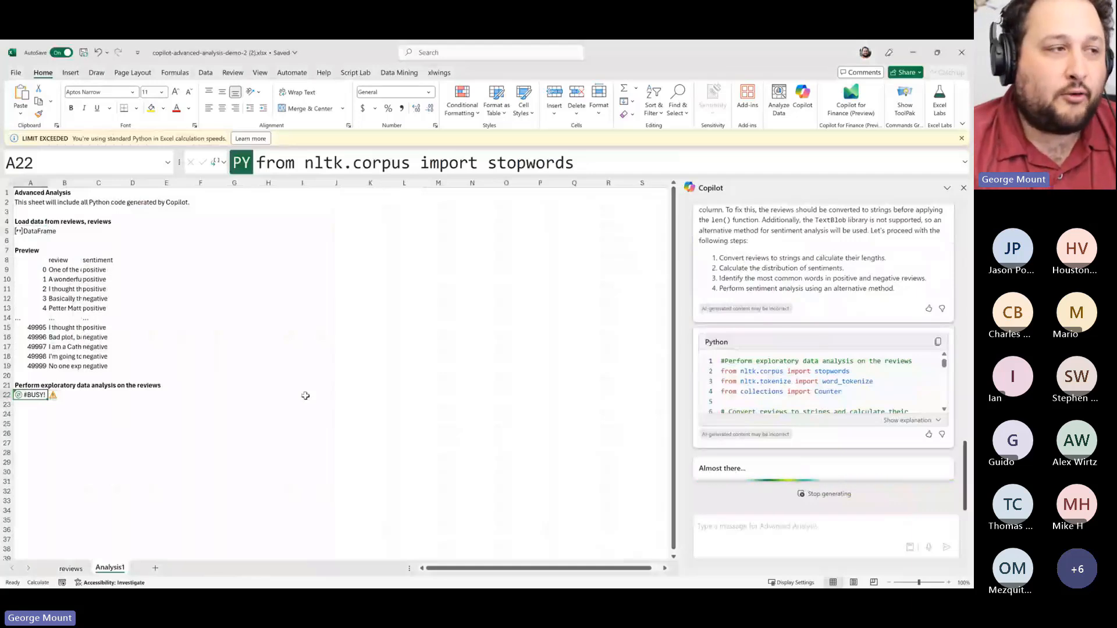
Examine Copilot's revised exploratory analysis code for the reviews, its error explanation and the original analysis plan
{"action": "scroll", "coordinate": [853, 382], "scroll_direction": "down", "scroll_amount": 2}
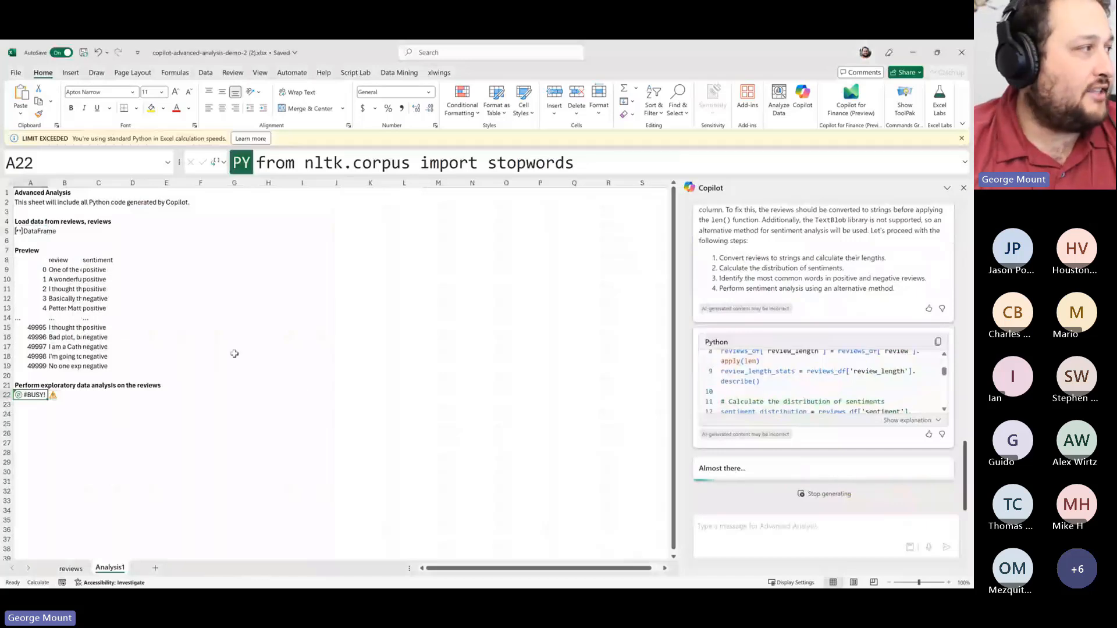
{"action": "scroll", "coordinate": [781, 369], "scroll_direction": "down", "scroll_amount": 6}
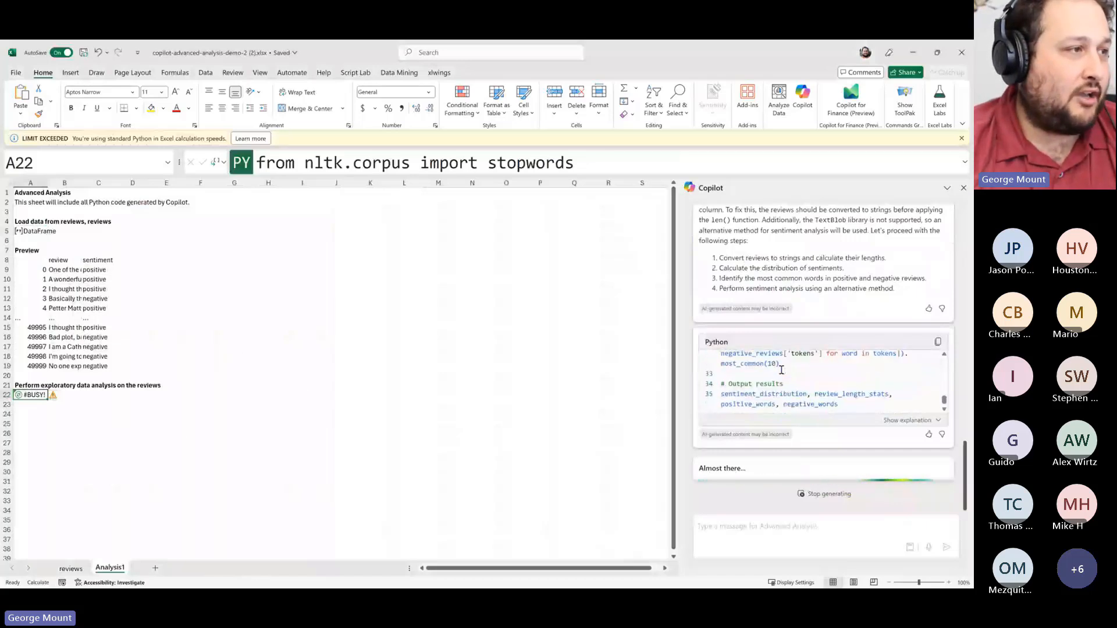
{"action": "scroll", "coordinate": [781, 370], "scroll_direction": "up", "scroll_amount": 8}
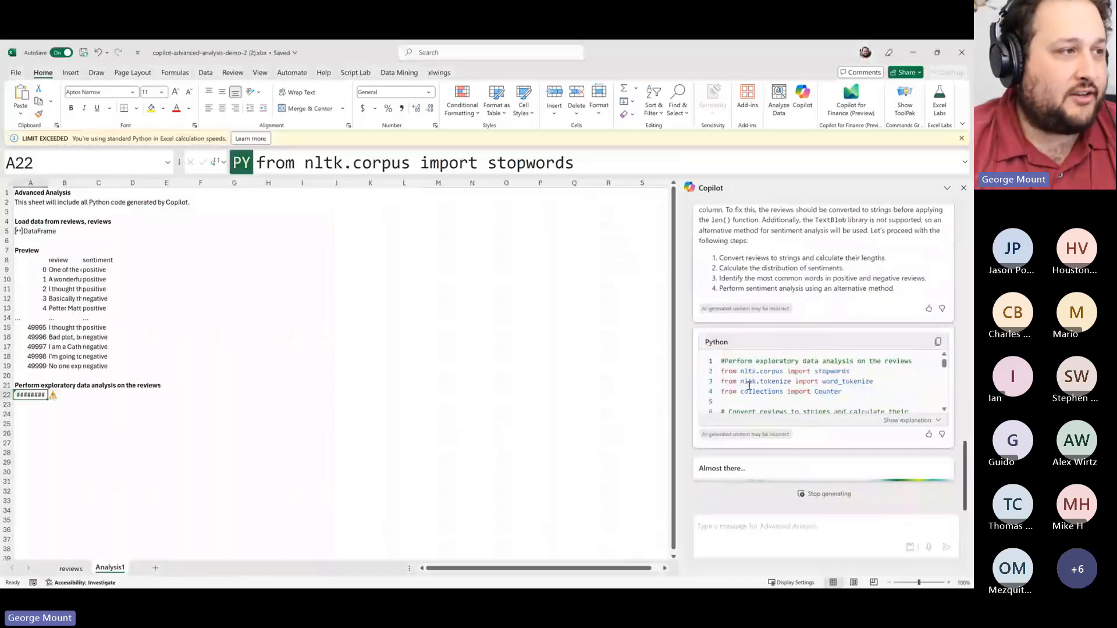
{"action": "scroll", "coordinate": [774, 303], "scroll_direction": "up", "scroll_amount": 5}
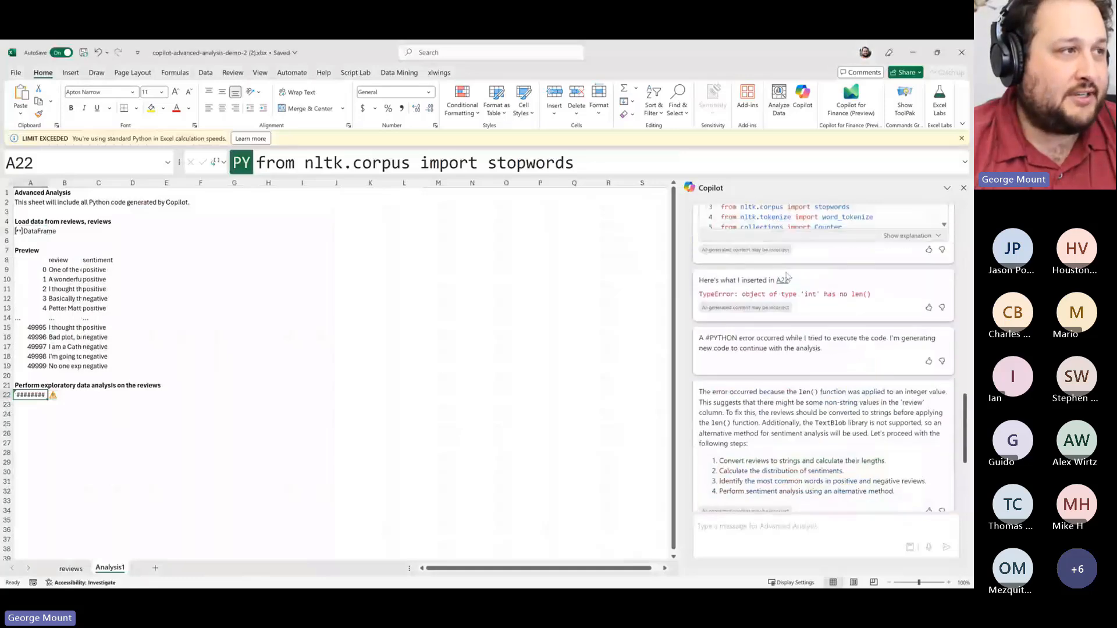
{"action": "scroll", "coordinate": [786, 279], "scroll_direction": "down", "scroll_amount": 6}
{"action": "scroll", "coordinate": [771, 370], "scroll_direction": "up", "scroll_amount": 4}
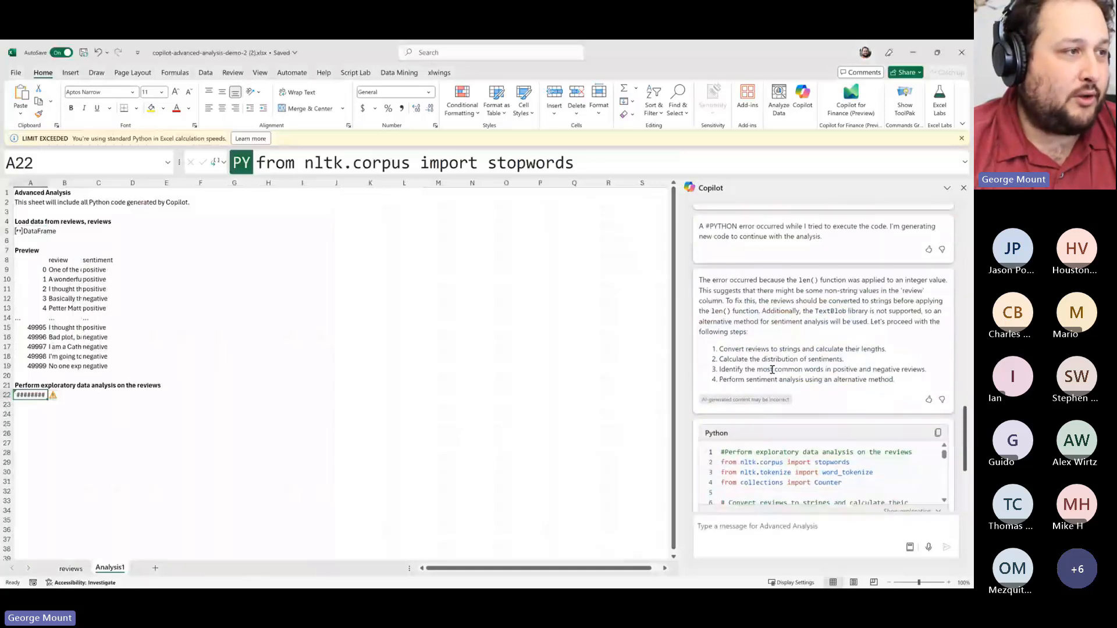
{"action": "scroll", "coordinate": [772, 370], "scroll_direction": "up", "scroll_amount": 3}
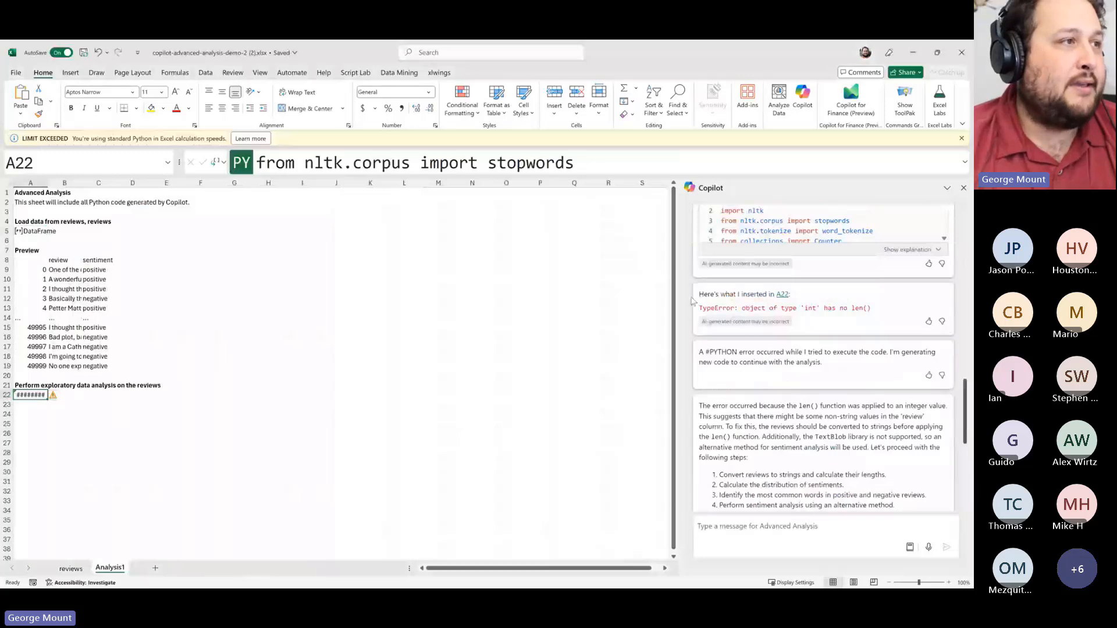
{"action": "scroll", "coordinate": [692, 301], "scroll_direction": "up", "scroll_amount": 5}
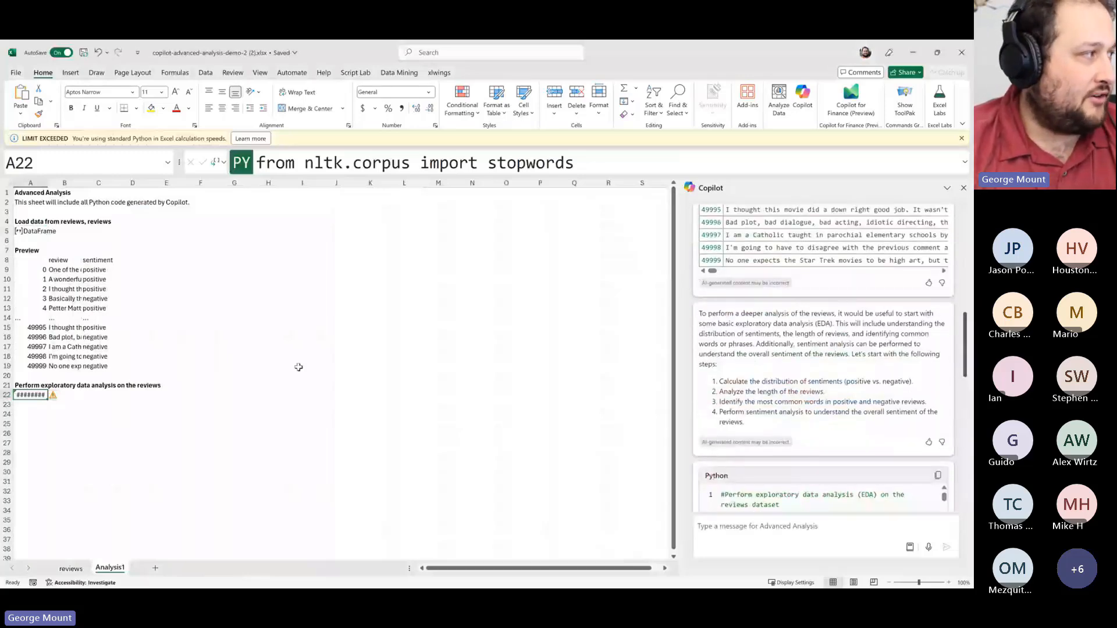
Widen the Copilot pane further and highlight the TypeError message reported for cell A22
{"action": "left_click_drag", "start_coordinate": [677, 313], "coordinate": [616, 316]}
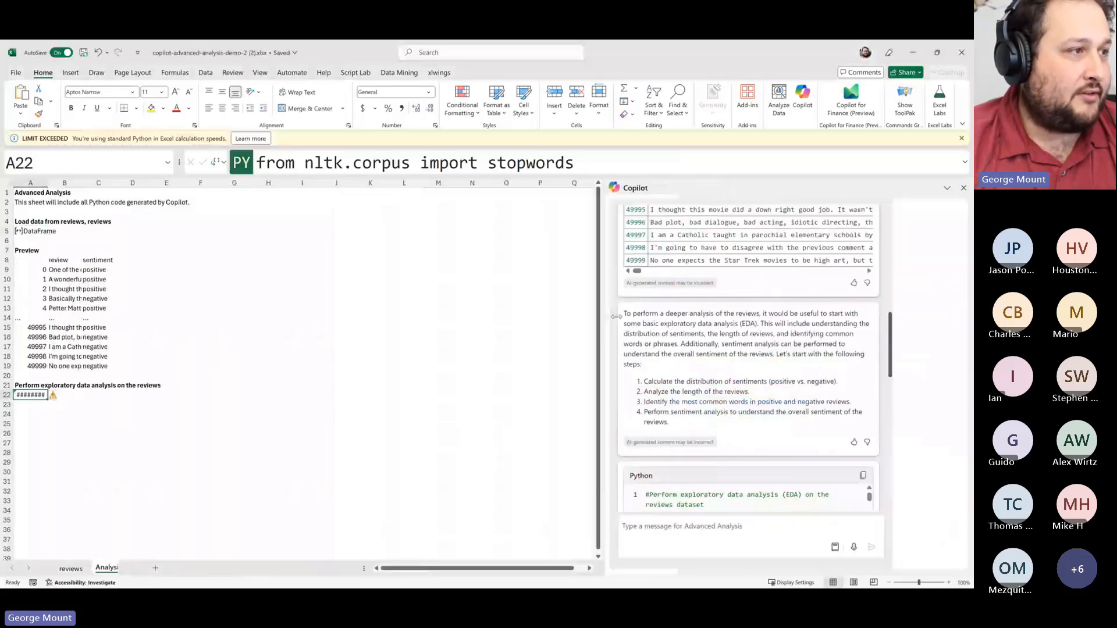
{"action": "scroll", "coordinate": [680, 329], "scroll_direction": "down", "scroll_amount": 3}
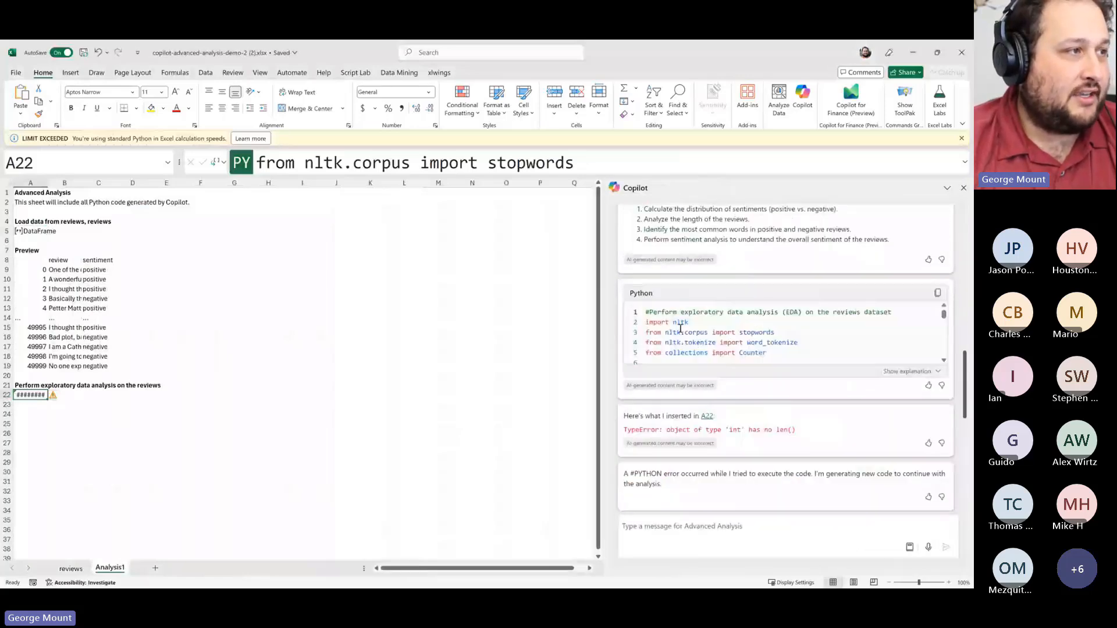
{"action": "left_click_drag", "start_coordinate": [623, 429], "coordinate": [799, 439]}
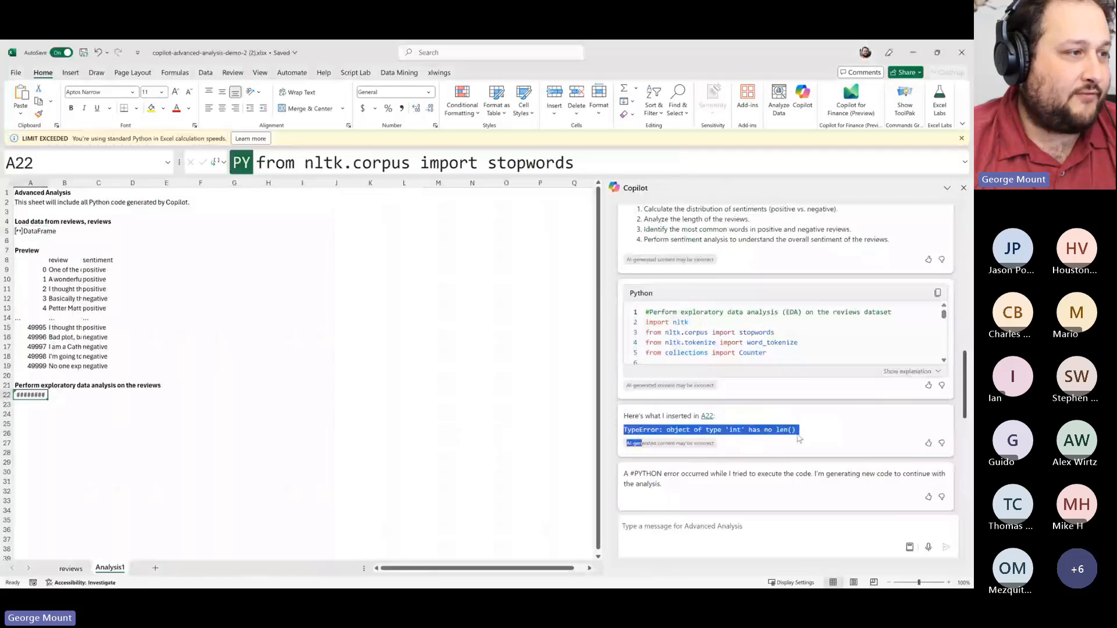
Review Copilot's error explanation, its revised analysis plan and its replacement code for cell A22
{"action": "left_click", "coordinate": [799, 439]}
{"action": "scroll", "coordinate": [792, 428], "scroll_direction": "down", "scroll_amount": 2}
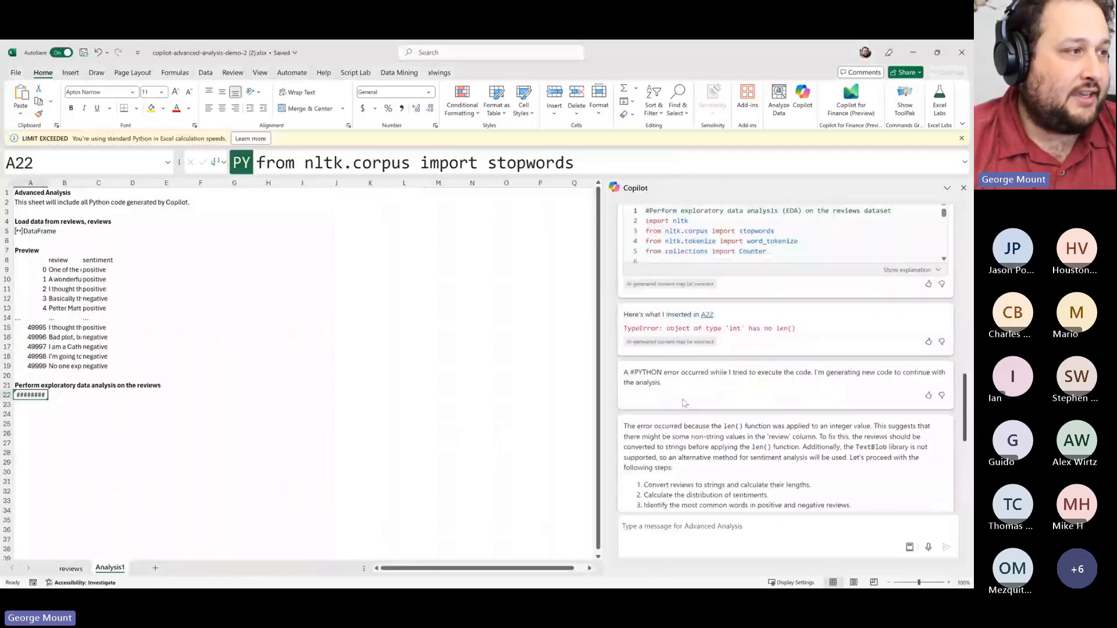
{"action": "scroll", "coordinate": [684, 403], "scroll_direction": "down", "scroll_amount": 1}
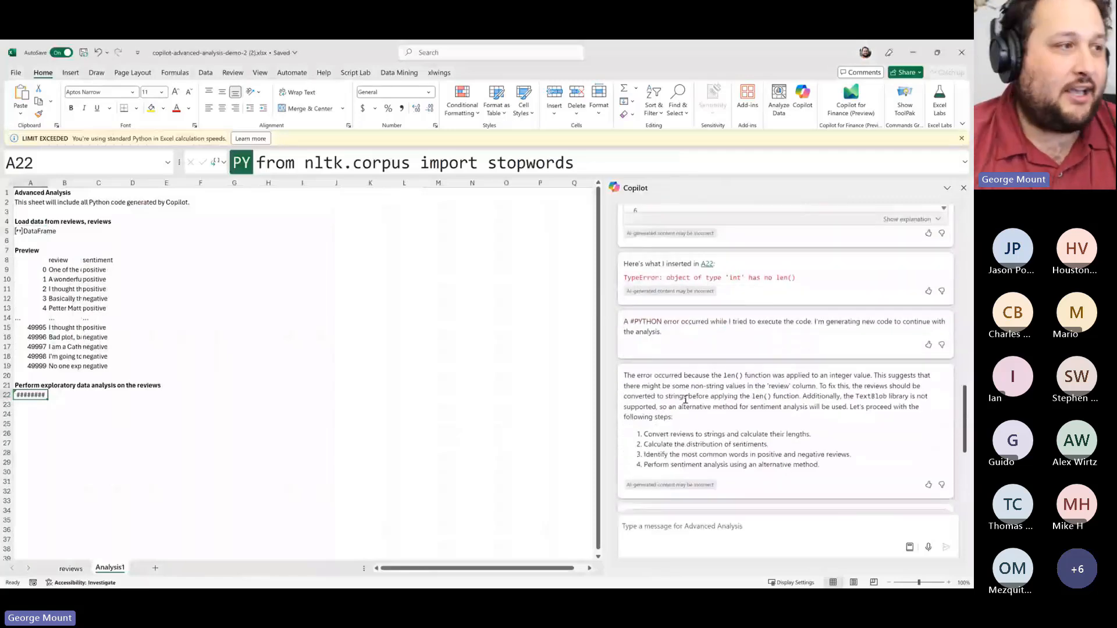
{"action": "scroll", "coordinate": [701, 381], "scroll_direction": "down", "scroll_amount": 1}
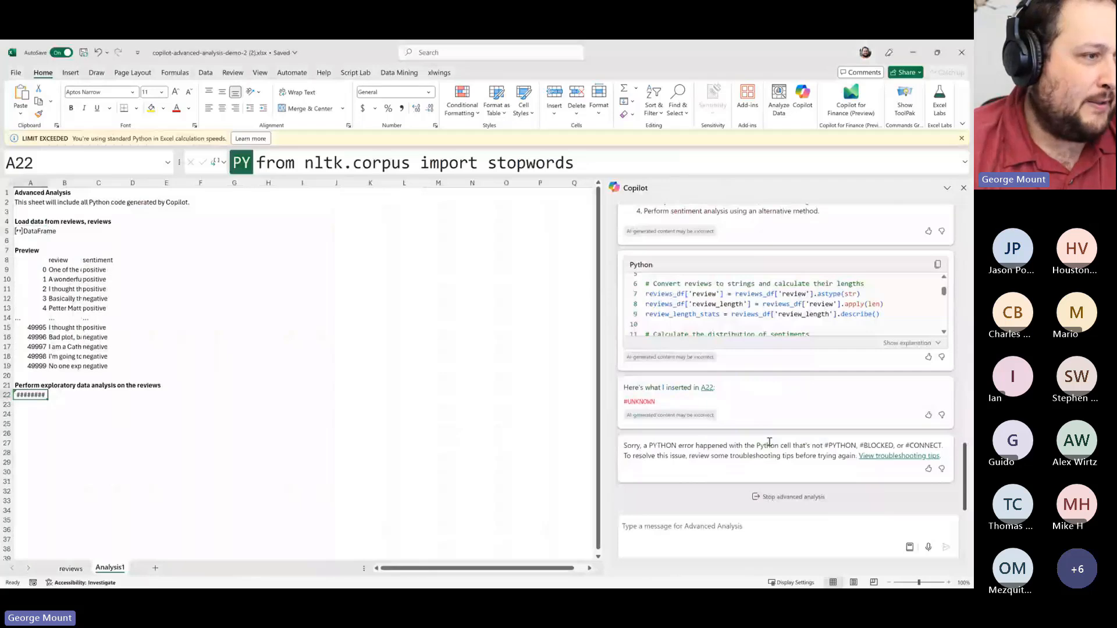
Widen column A on the Analysis1 sheet and select cell A22 with the exploratory analysis output
{"action": "left_click", "coordinate": [262, 423]}
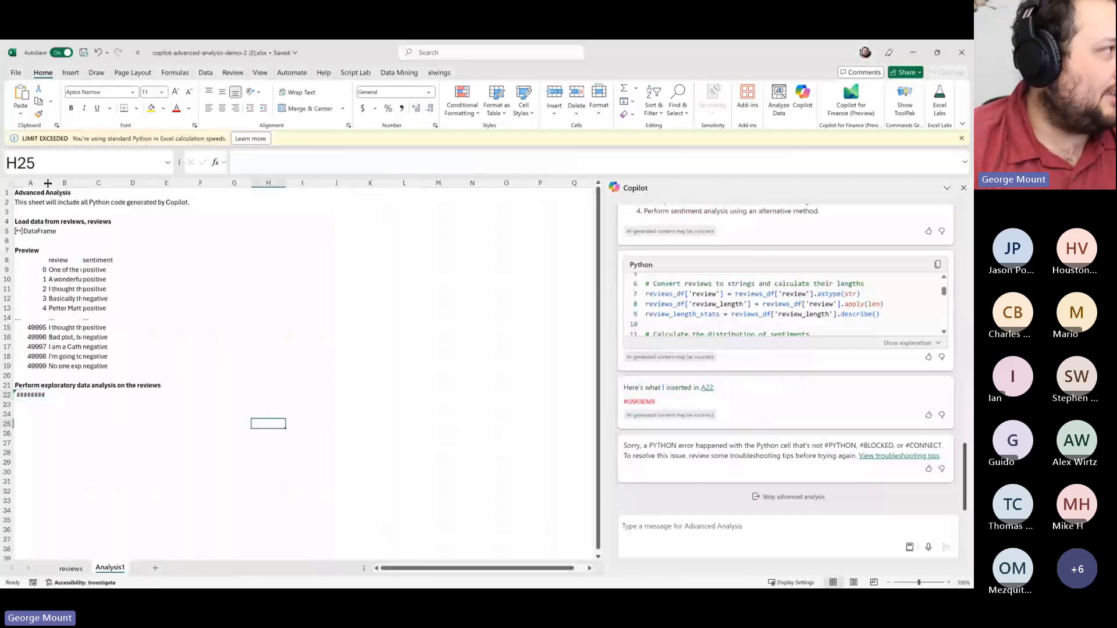
{"action": "left_click_drag", "start_coordinate": [47, 183], "coordinate": [98, 182]}
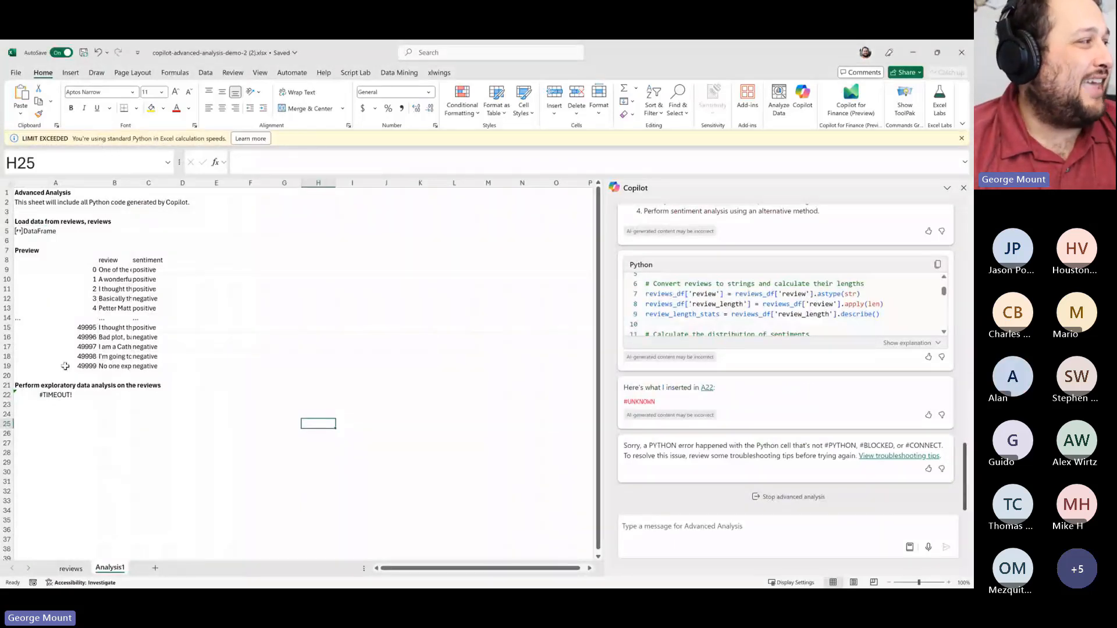
{"action": "left_click", "coordinate": [64, 397]}
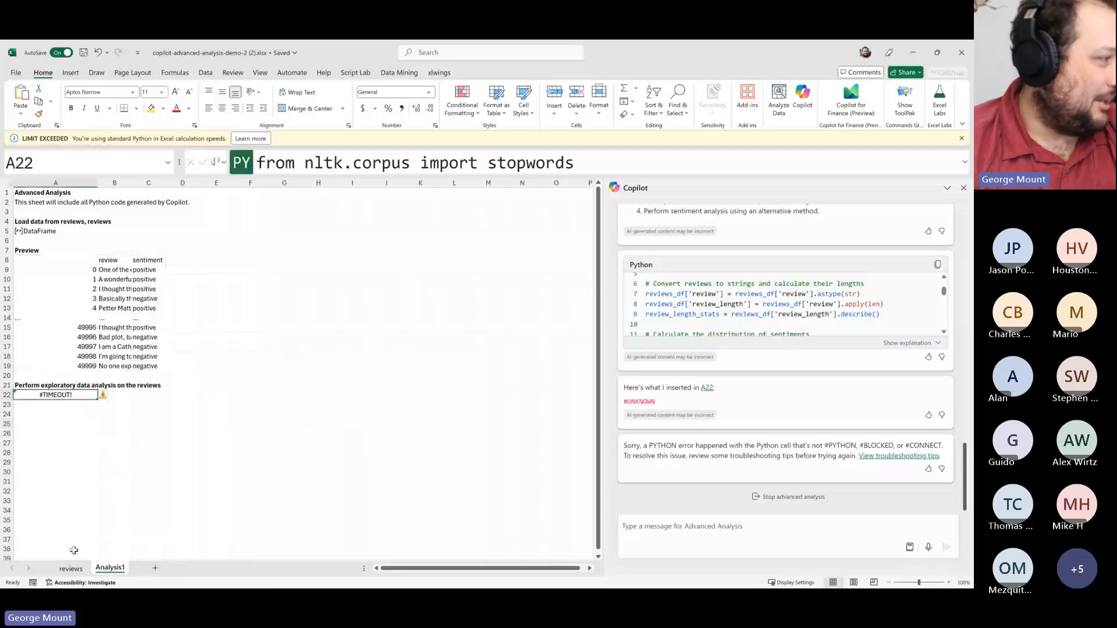
Check how far the review data extends on the reviews sheet and return to the Analysis1 sheet
{"action": "left_click", "coordinate": [71, 568]}
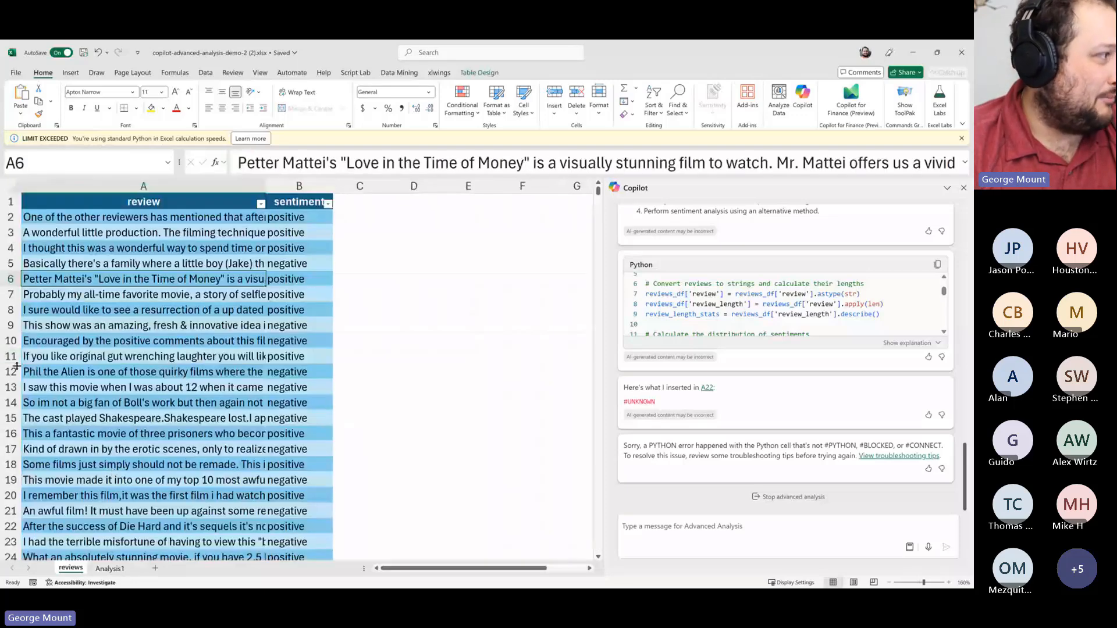
{"action": "left_click", "coordinate": [131, 358]}
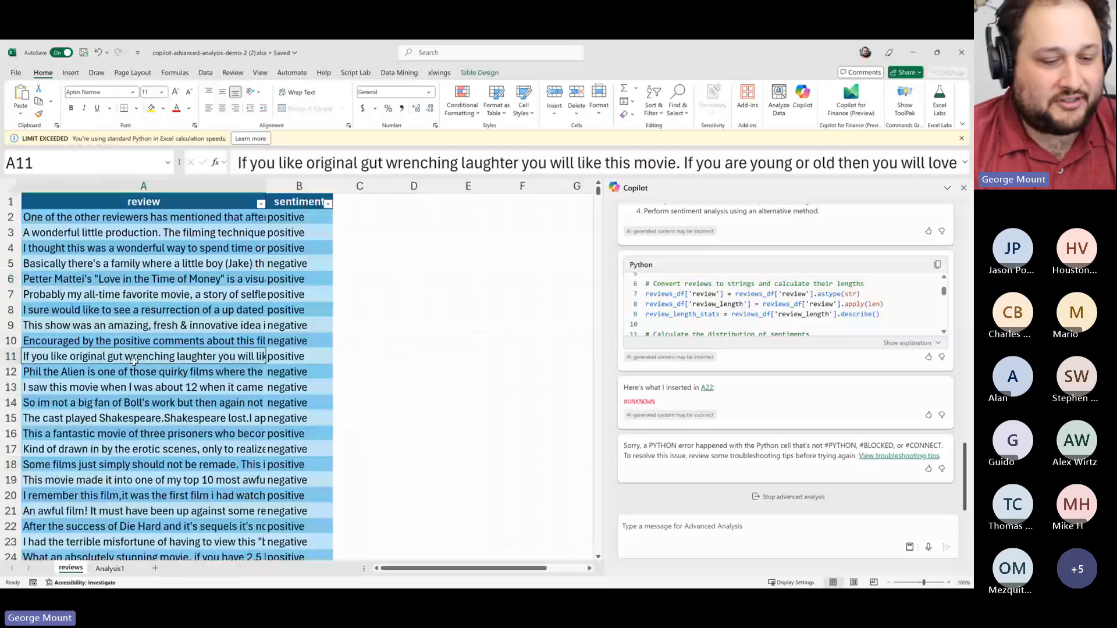
{"action": "key", "text": "ctrl+Down"}
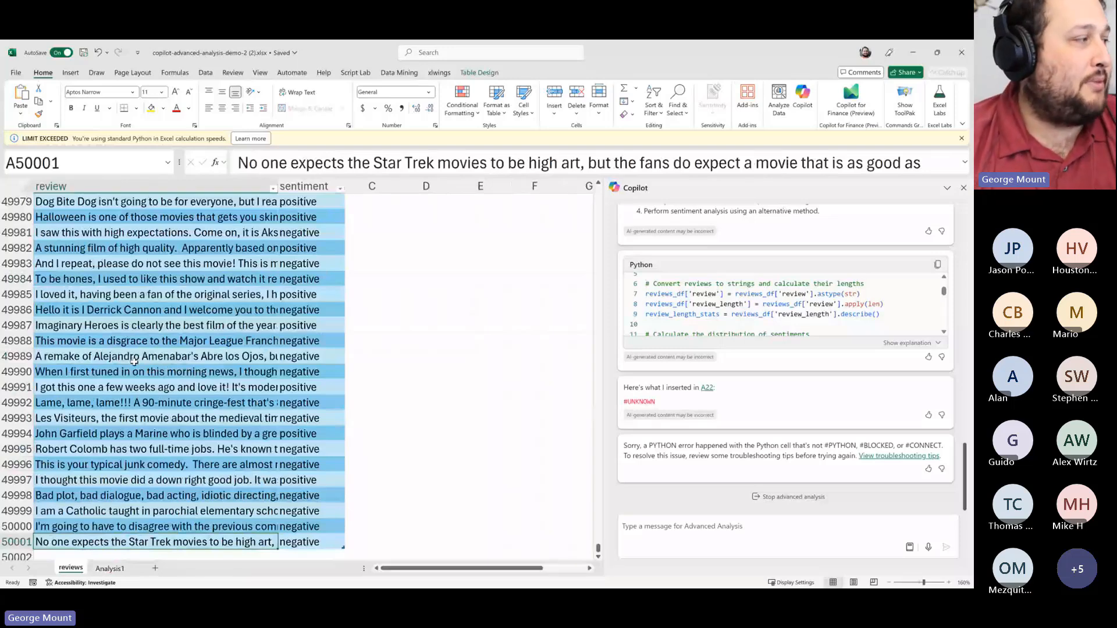
{"action": "key", "text": "ctrl+Page_Down"}
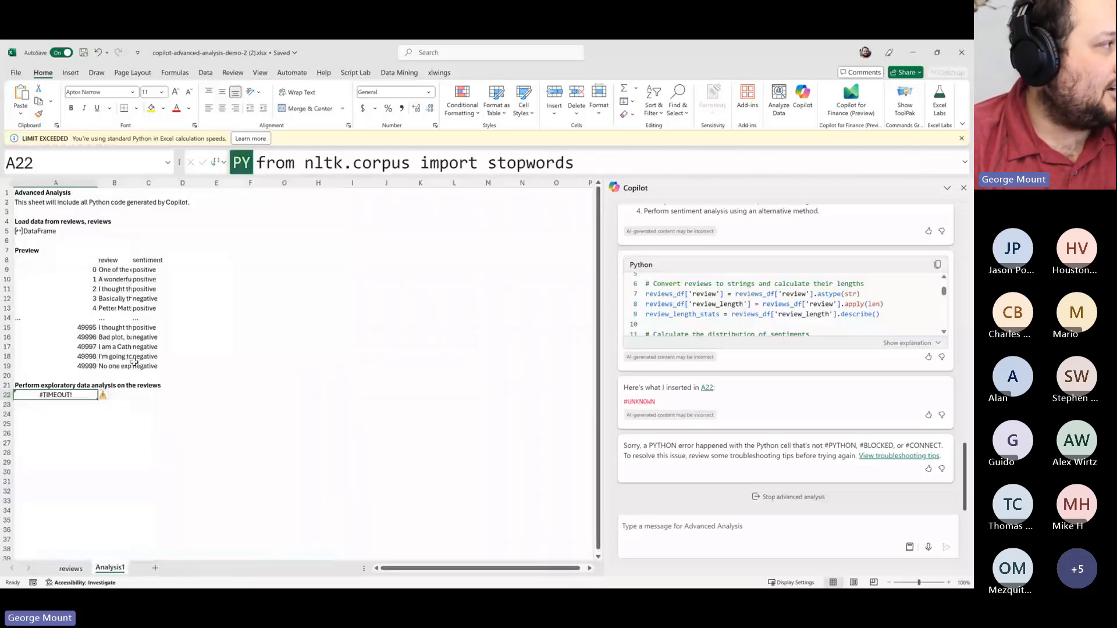
{"action": "key", "text": "Up"}
{"action": "key", "text": "Up"}
{"action": "key", "text": "Up"}
{"action": "key", "text": "Up"}
{"action": "key", "text": "Up"}
{"action": "key", "text": "Up"}
{"action": "key", "text": "Up"}
{"action": "key", "text": "Up"}
{"action": "key", "text": "Up"}
{"action": "key", "text": "Up"}
{"action": "key", "text": "Up"}
{"action": "key", "text": "Up"}
{"action": "key", "text": "Up"}
{"action": "key", "text": "Up"}
{"action": "key", "text": "Up"}
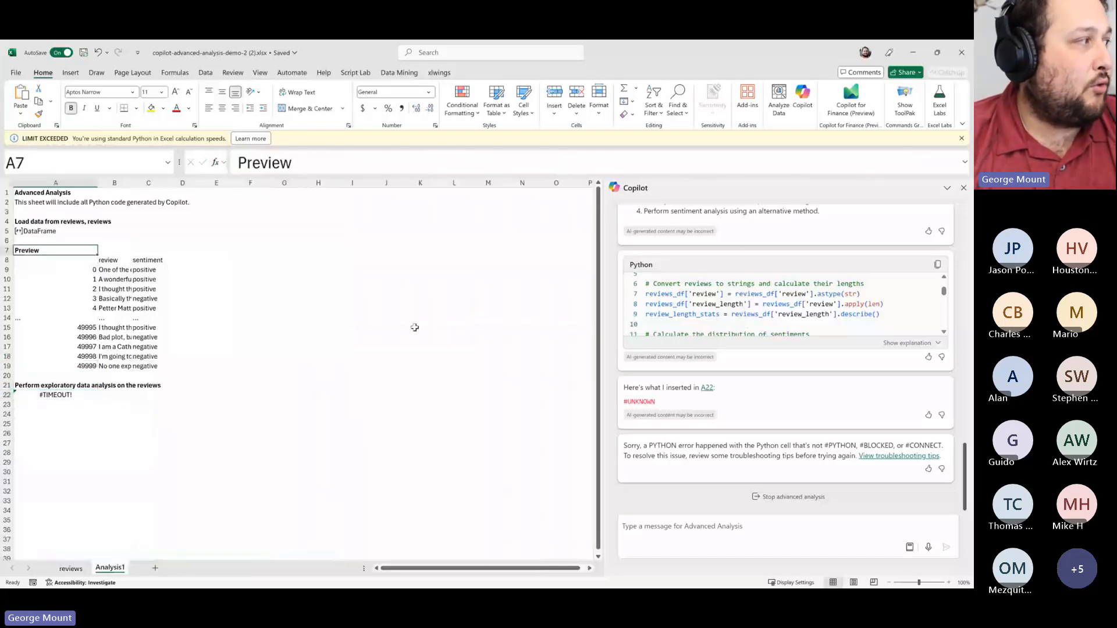
Switch to the copilot-advanced-analysis-demo-3.xlsx workbook and enable editing
{"action": "key", "text": "alt+Tab"}
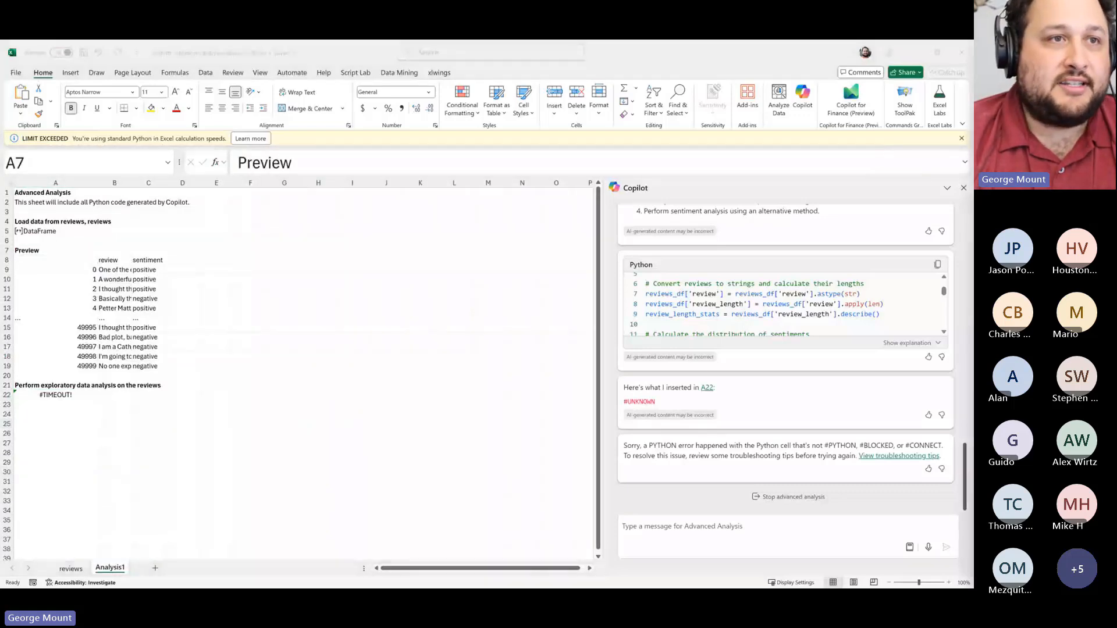
{"action": "key", "text": "alt+Tab"}
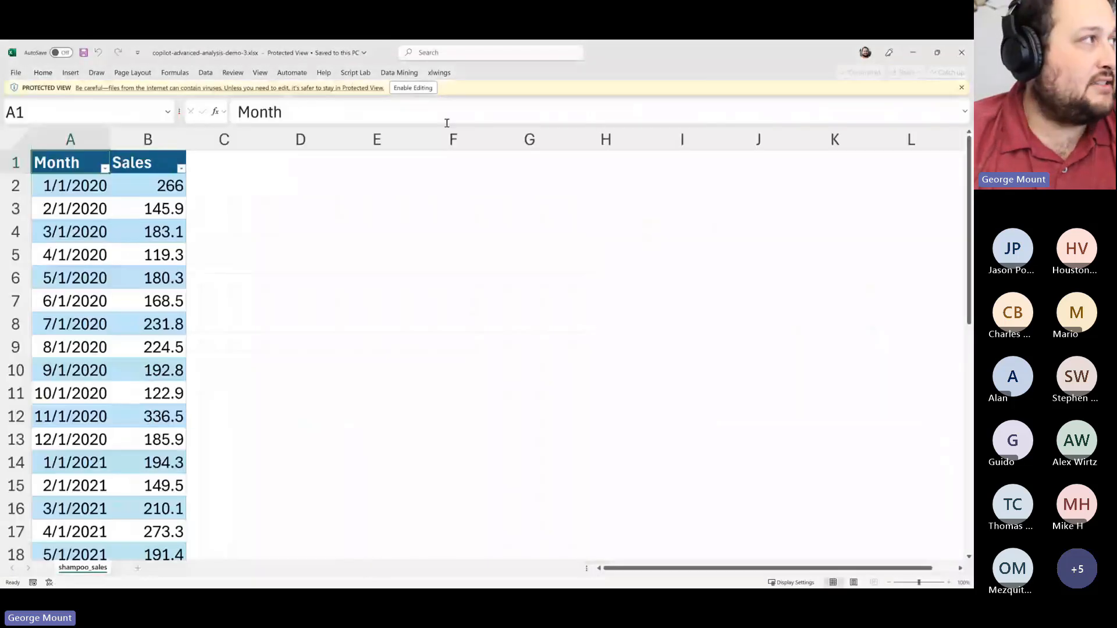
{"action": "left_click", "coordinate": [419, 90]}
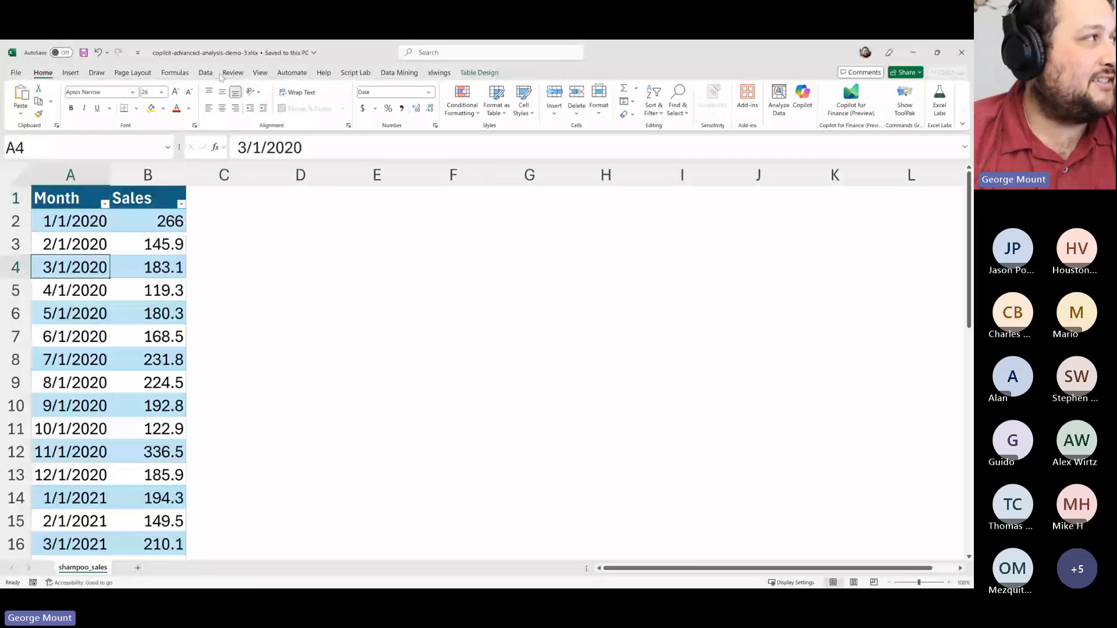
Open Copilot and turn on AutoSave by uploading the workbook to OneDrive - Stringfest Analytics
{"action": "left_click", "coordinate": [178, 74]}
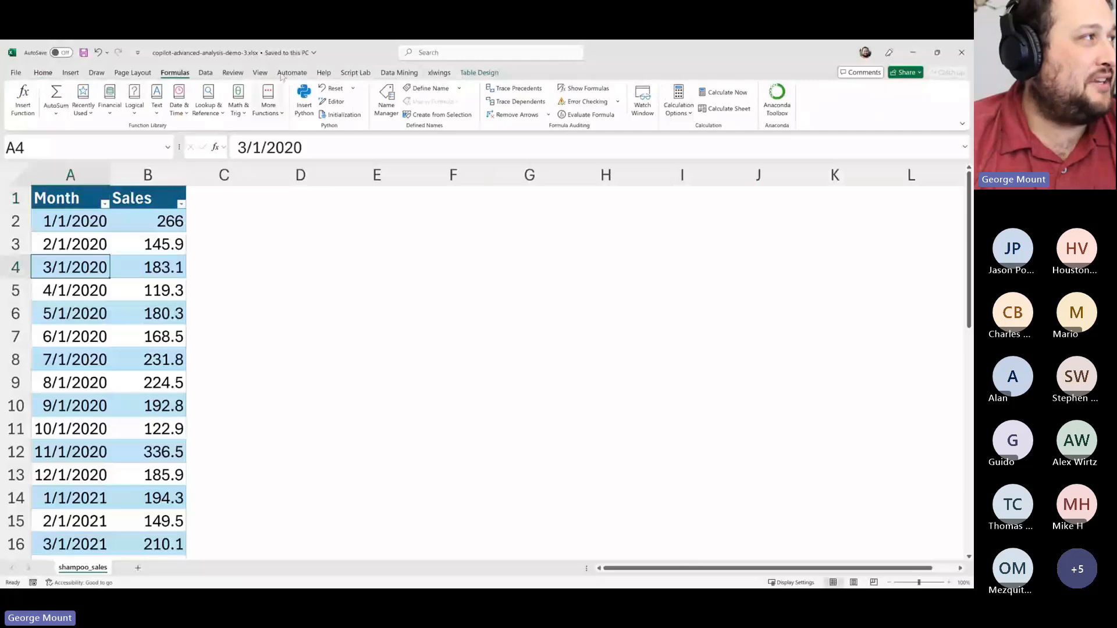
{"action": "left_click", "coordinate": [41, 75]}
{"action": "left_click", "coordinate": [802, 94]}
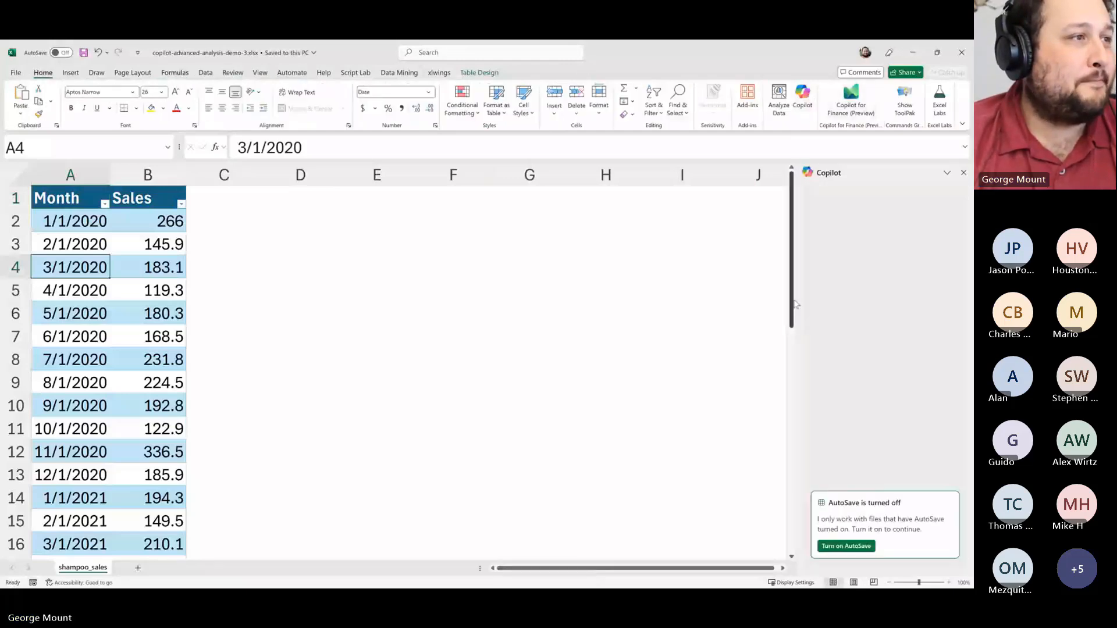
{"action": "left_click", "coordinate": [866, 548]}
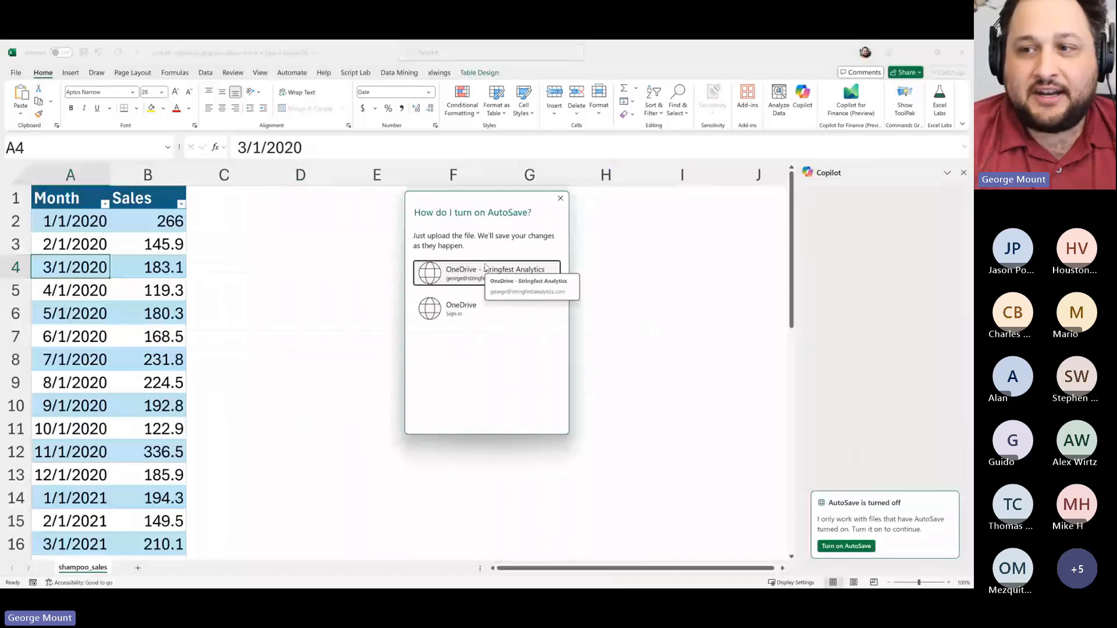
{"action": "left_click", "coordinate": [485, 269]}
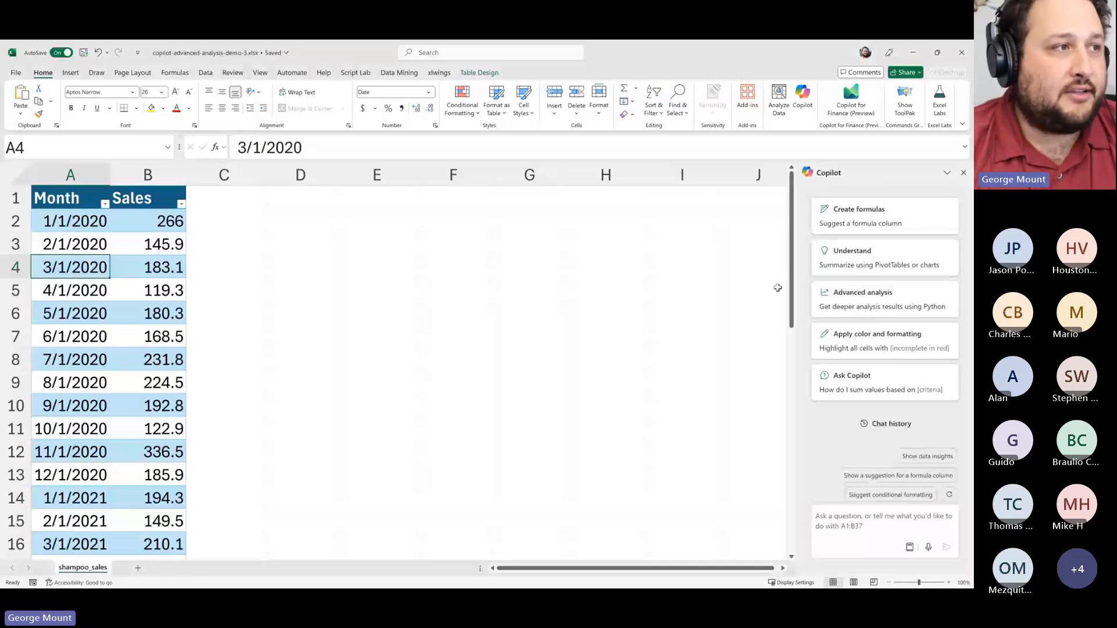
Widen the Copilot pane, ask for deeper analysis results using Python and start the advanced analysis
{"action": "left_click_drag", "start_coordinate": [797, 294], "coordinate": [750, 297]}
{"action": "left_click", "coordinate": [751, 299]}
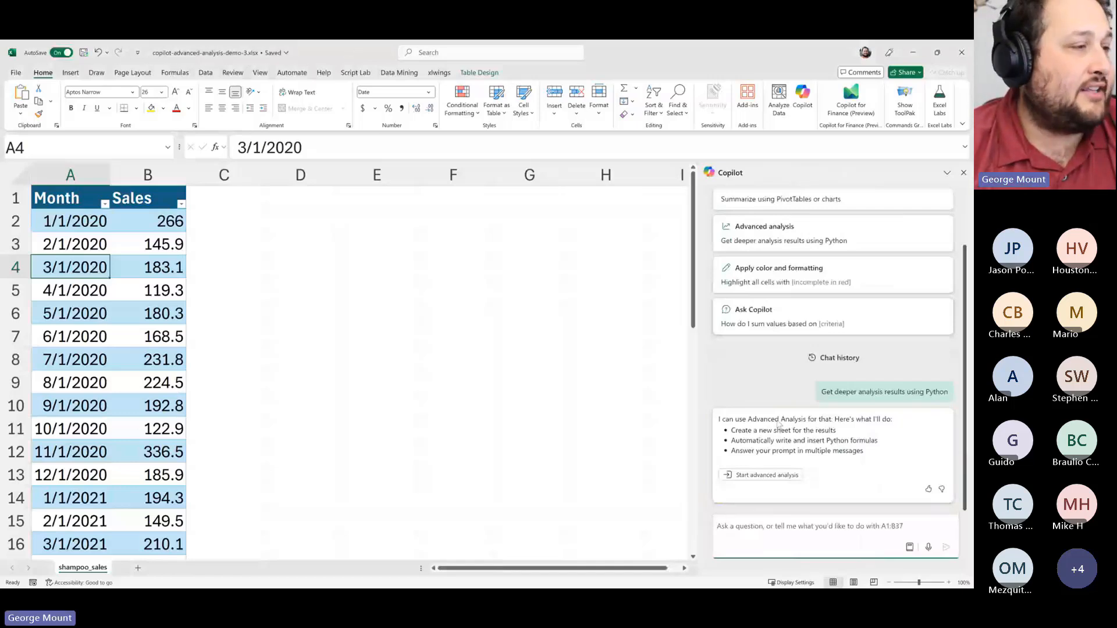
{"action": "left_click", "coordinate": [762, 475]}
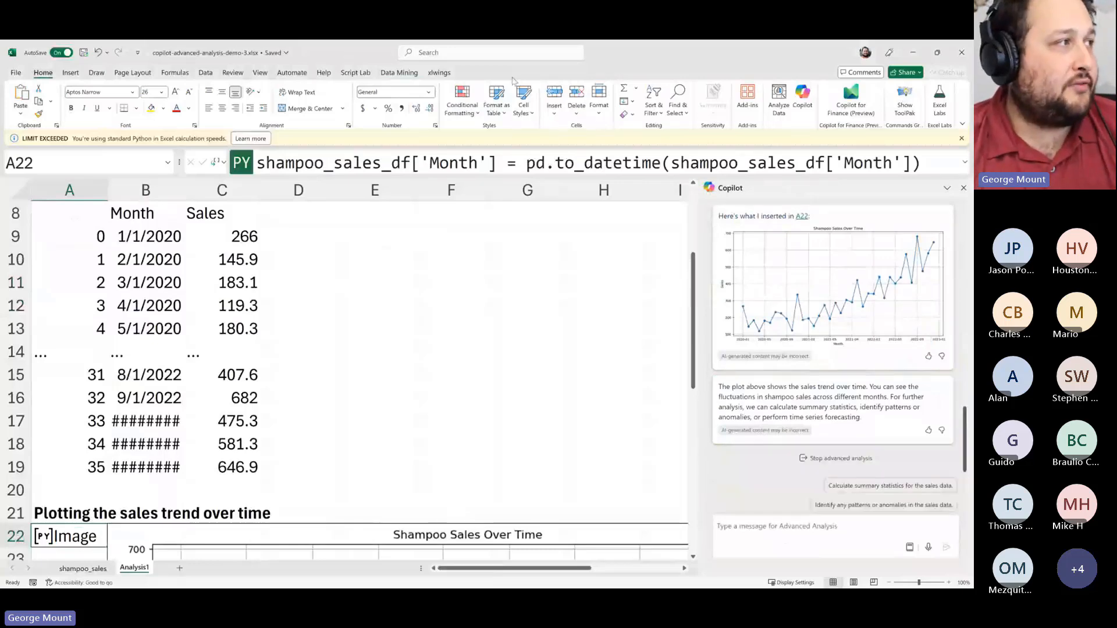
Dismiss the Python calculation limit notice and examine the Shampoo Sales Over Time plot on the Analysis1 sheet
{"action": "left_click", "coordinate": [960, 139]}
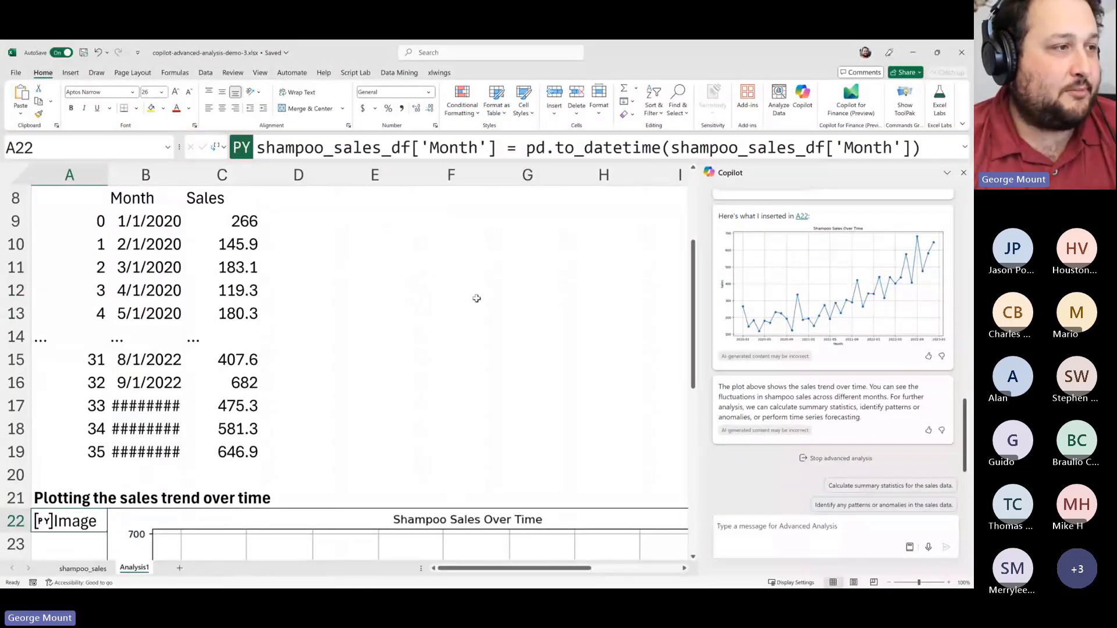
{"action": "scroll", "coordinate": [476, 302], "scroll_direction": "down", "scroll_amount": 2}
{"action": "scroll", "coordinate": [466, 287], "scroll_direction": "down", "scroll_amount": 2}
{"action": "scroll", "coordinate": [509, 305], "scroll_direction": "down", "scroll_amount": 3}
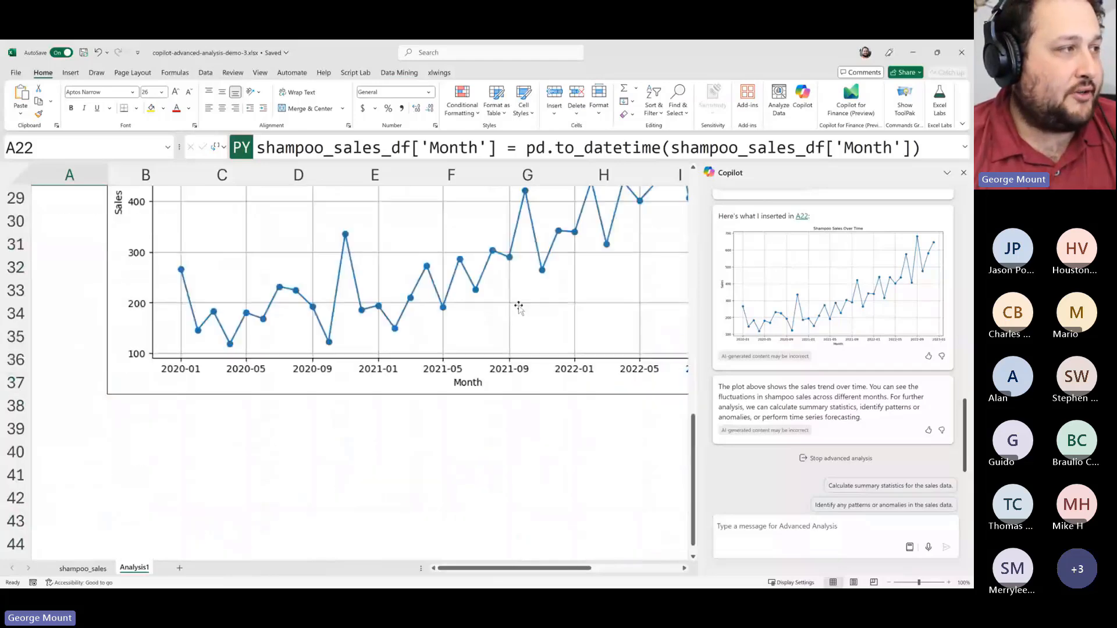
{"action": "scroll", "coordinate": [518, 311], "scroll_direction": "up", "scroll_amount": 3}
{"action": "scroll", "coordinate": [475, 408], "scroll_direction": "down", "scroll_amount": 3}
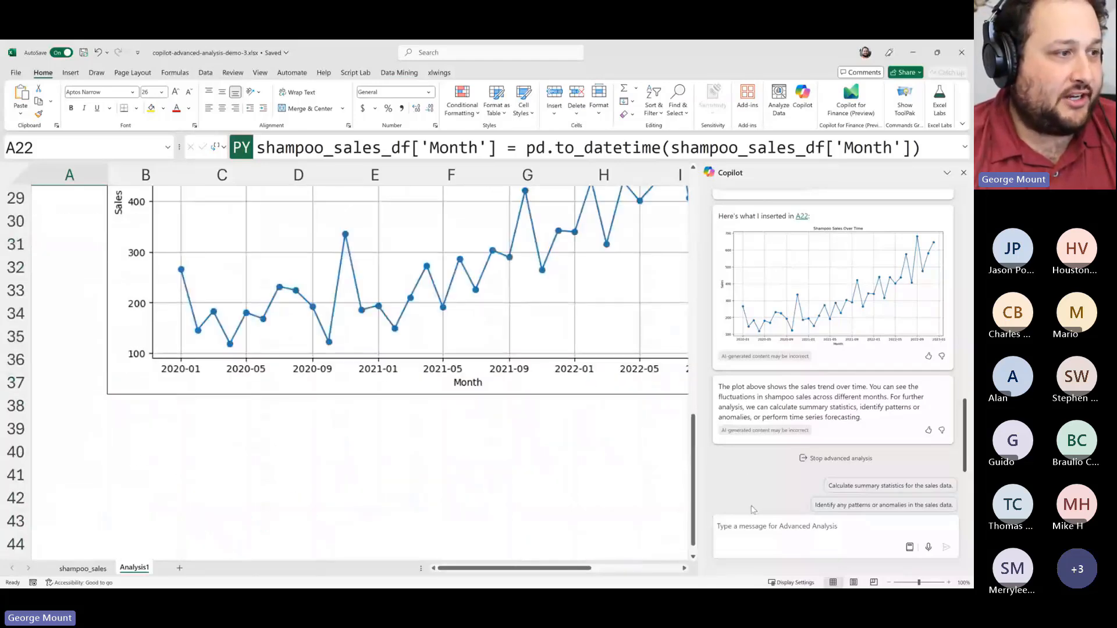
Send Copilot the prompt "Create a model to predict the next 3 months of sales"
{"action": "left_click", "coordinate": [744, 522]}
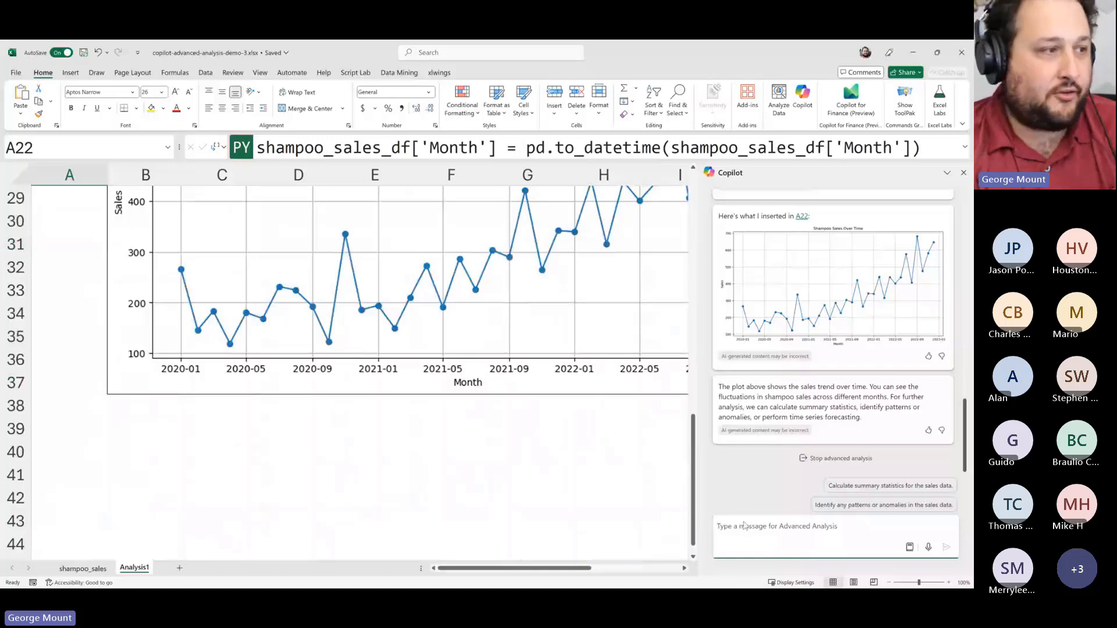
{"action": "type", "text": "xc"}
{"action": "key", "text": "BackSpace"}
{"action": "key", "text": "BackSpace"}
{"action": "type", "text": "Cre"}
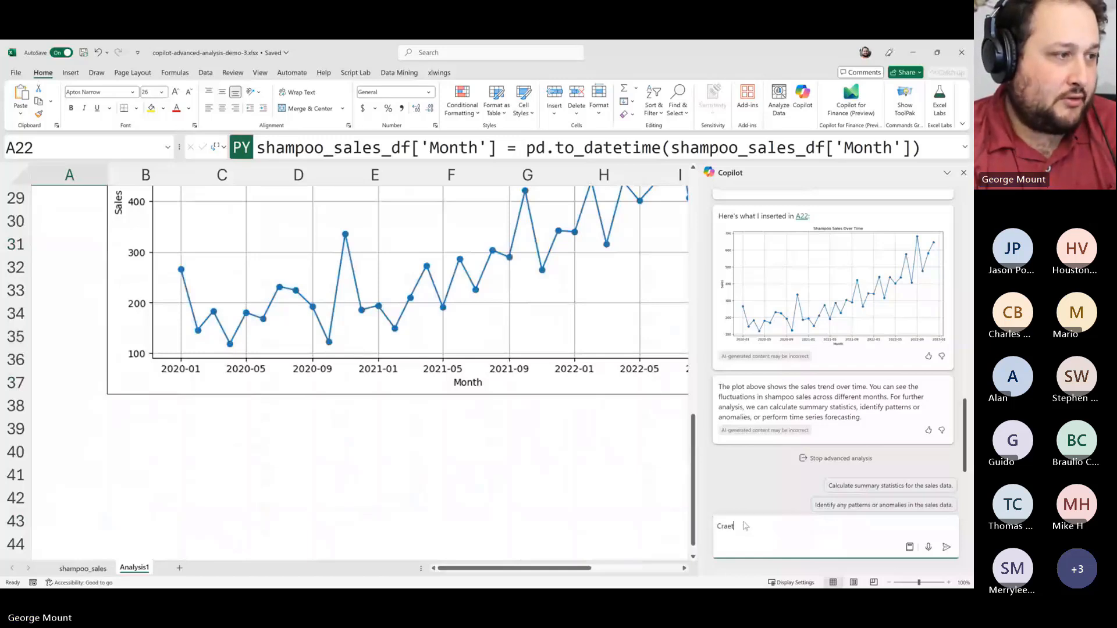
{"action": "type", "text": "ate a model t"}
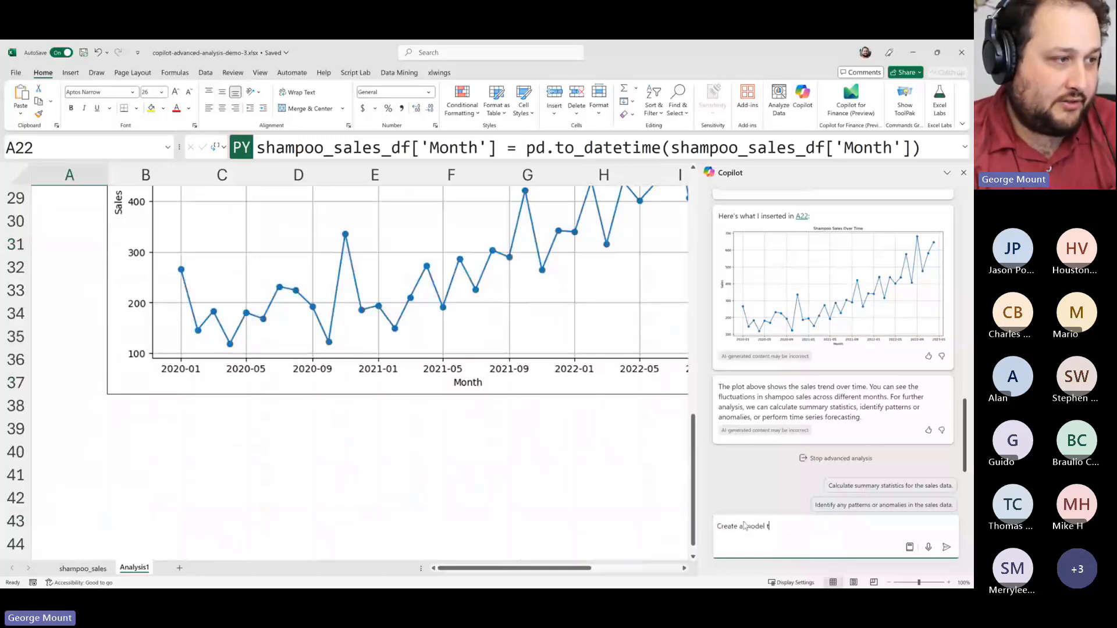
{"action": "type", "text": "o predict the nex"}
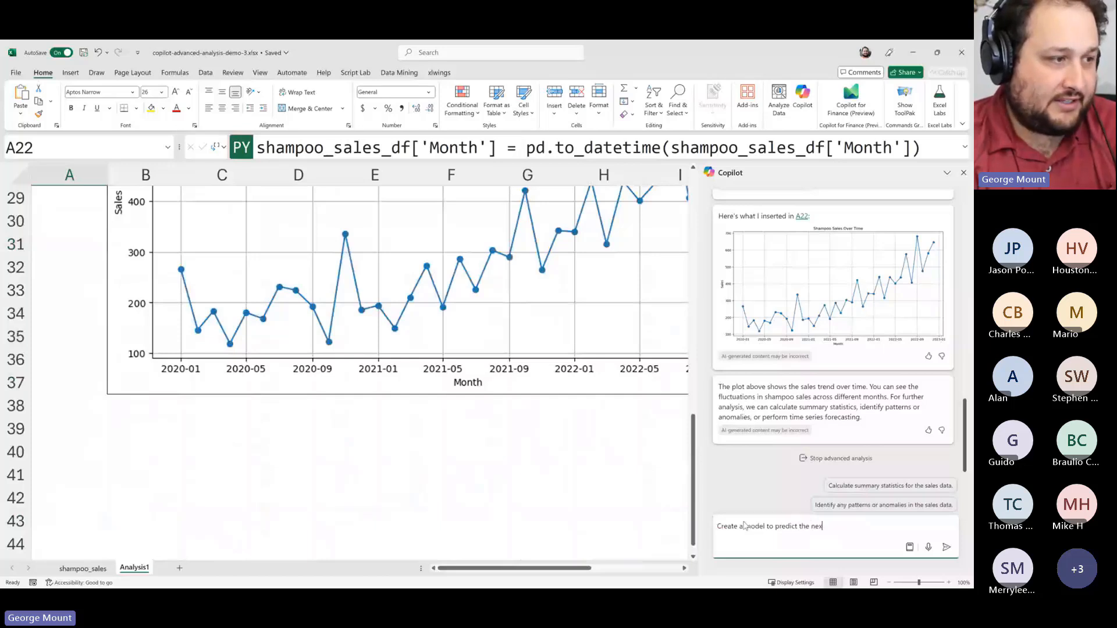
{"action": "type", "text": "t 3 months of sales"}
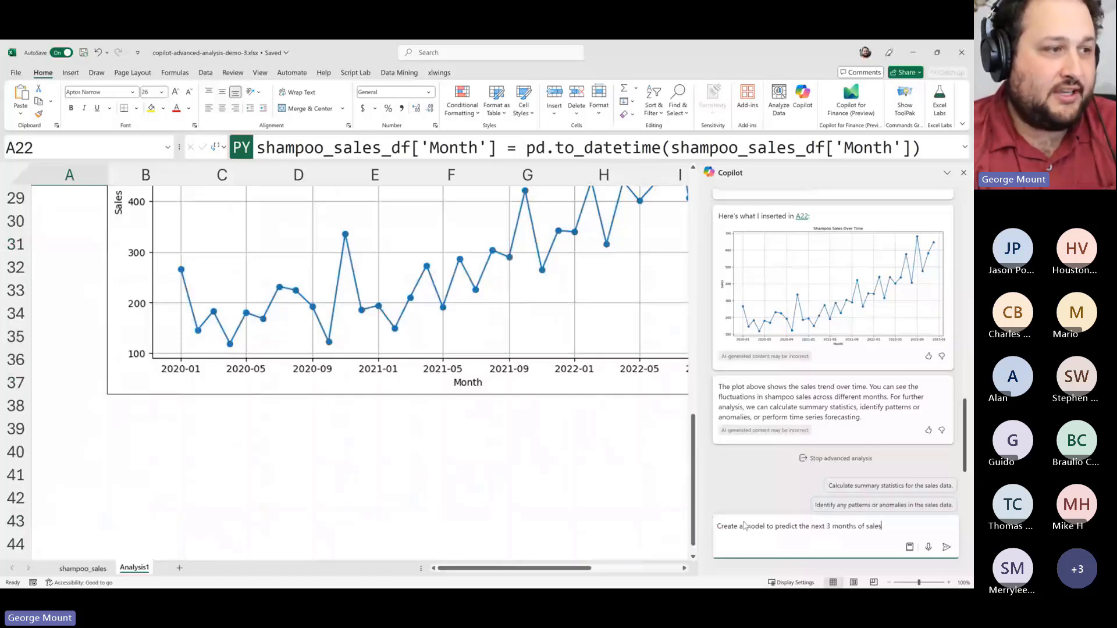
{"action": "key", "text": "Return"}
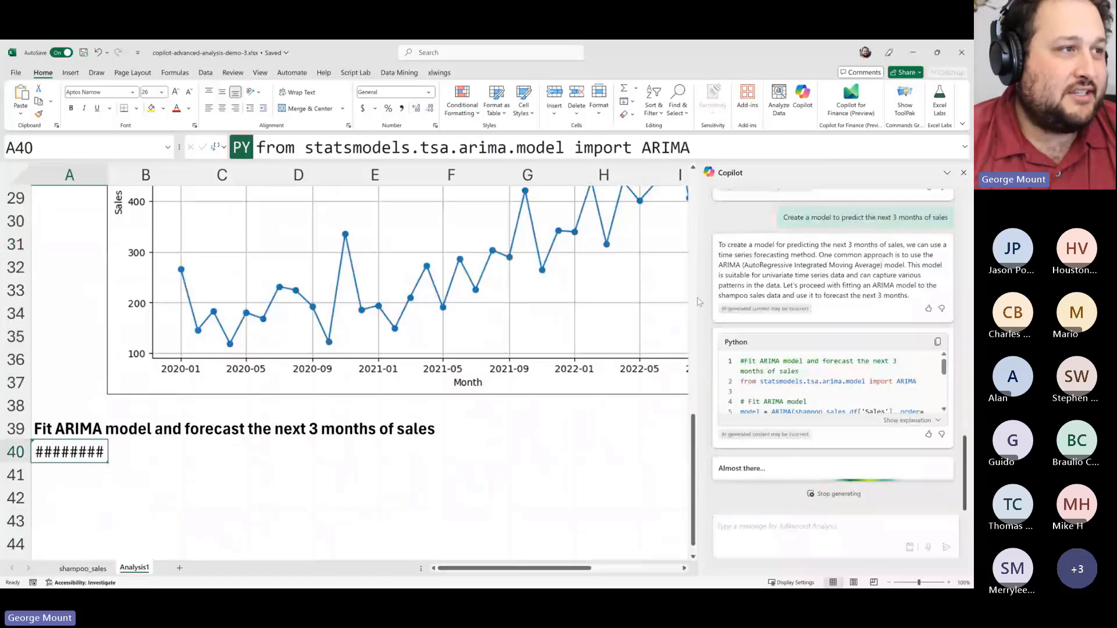
Examine Copilot's ARIMA model explanation, the generated forecast code and the error messages for cell A40
{"action": "scroll", "coordinate": [765, 243], "scroll_direction": "up", "scroll_amount": 2}
{"action": "scroll", "coordinate": [764, 243], "scroll_direction": "down", "scroll_amount": 1}
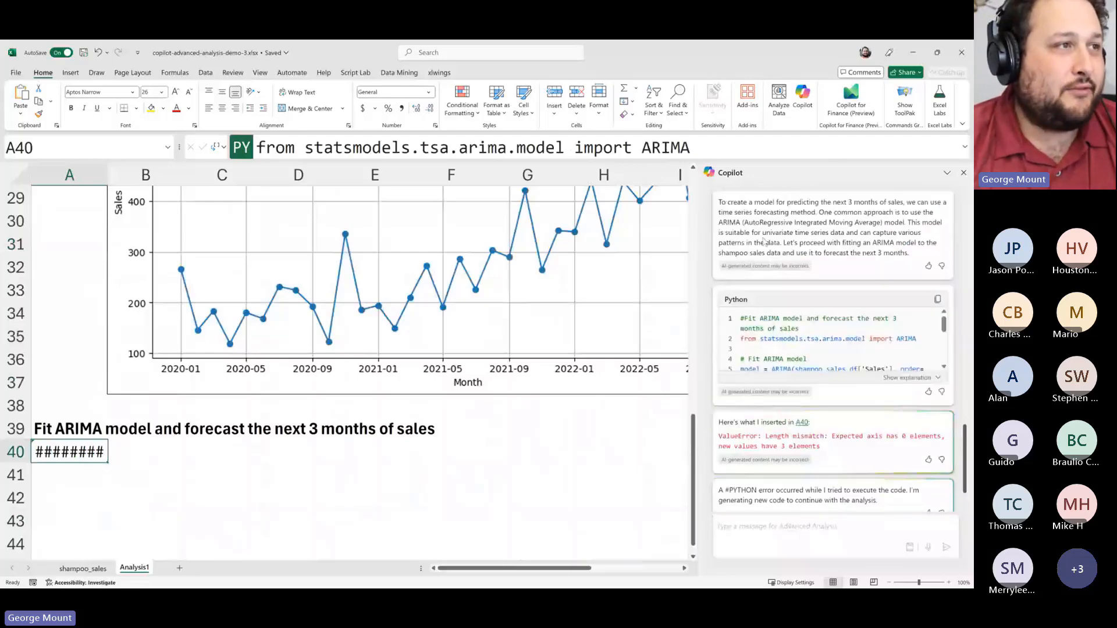
{"action": "scroll", "coordinate": [764, 243], "scroll_direction": "up", "scroll_amount": 1}
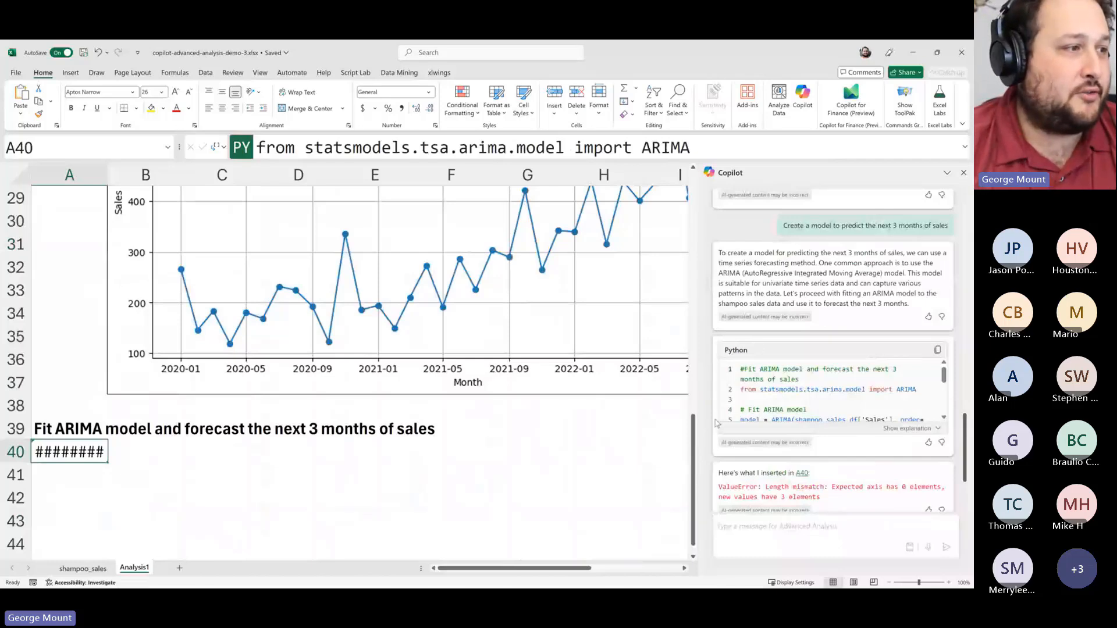
{"action": "scroll", "coordinate": [776, 378], "scroll_direction": "down", "scroll_amount": 3}
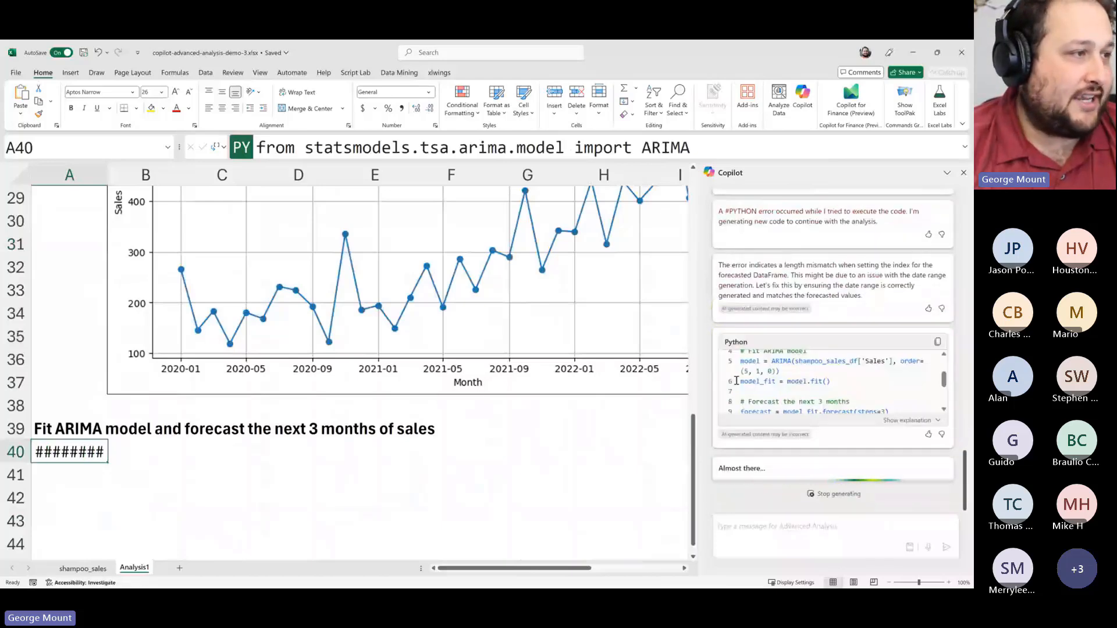
{"action": "scroll", "coordinate": [805, 369], "scroll_direction": "down", "scroll_amount": 1}
{"action": "scroll", "coordinate": [805, 368], "scroll_direction": "down", "scroll_amount": 3}
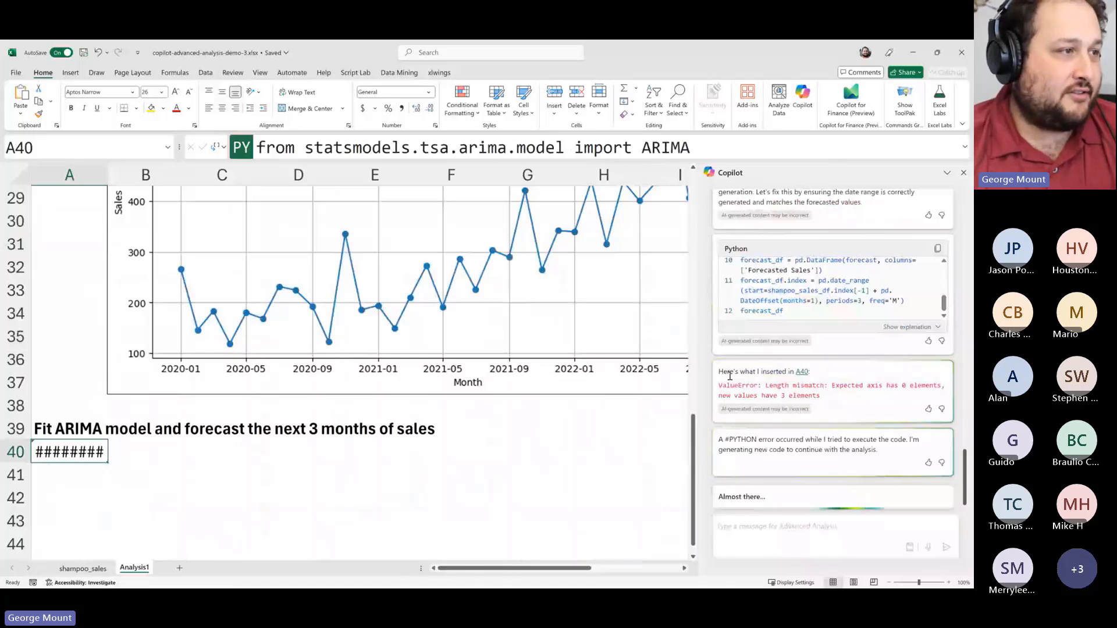
{"action": "scroll", "coordinate": [581, 442], "scroll_direction": "down", "scroll_amount": 1}
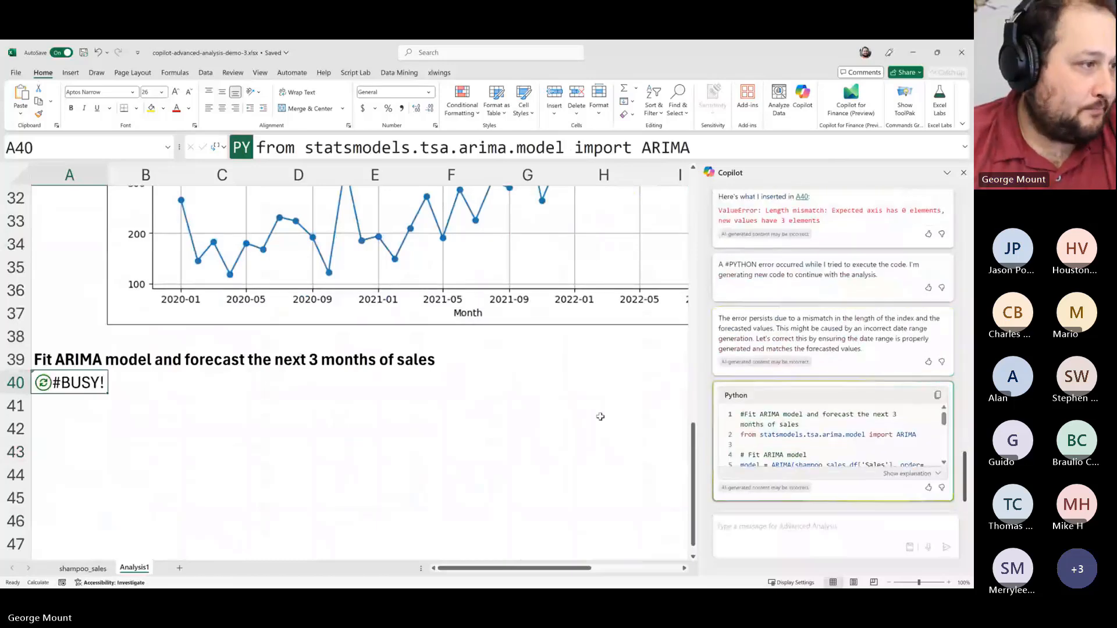
{"action": "scroll", "coordinate": [910, 414], "scroll_direction": "down", "scroll_amount": 5}
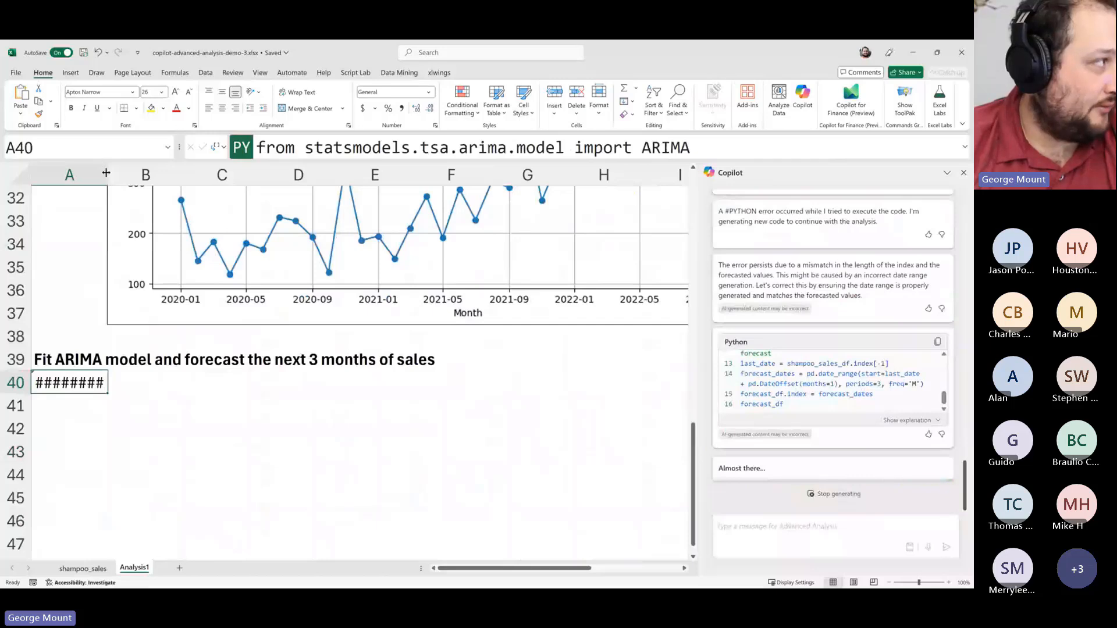
Widen column A to read cell A40 and highlight Copilot's closing message about the Python code
{"action": "left_click_drag", "start_coordinate": [108, 174], "coordinate": [133, 174]}
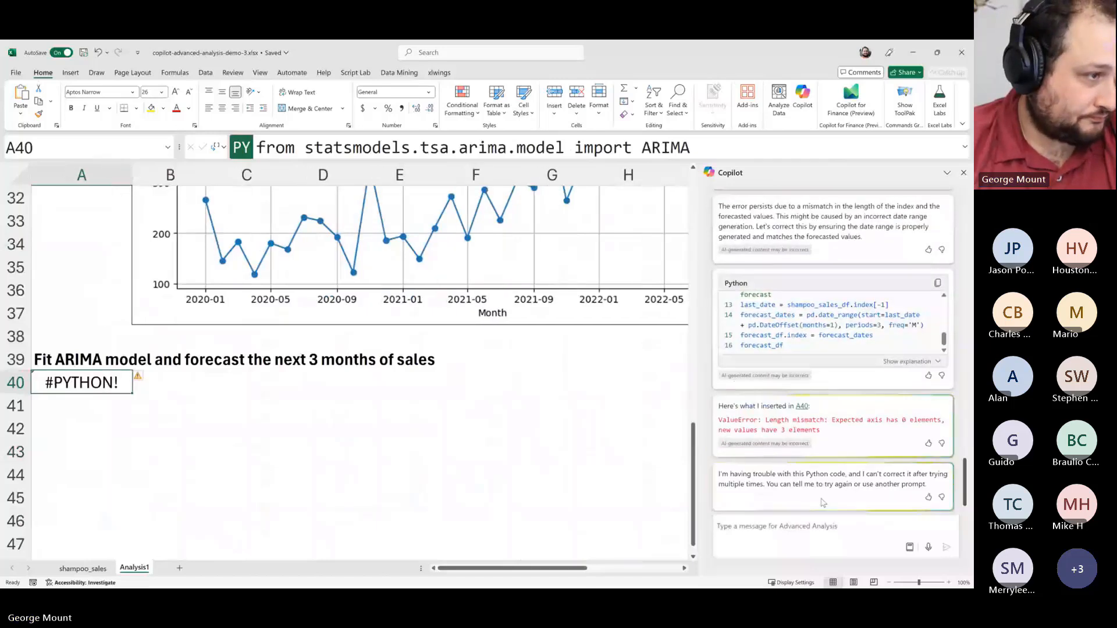
{"action": "left_click_drag", "start_coordinate": [788, 447], "coordinate": [901, 458]}
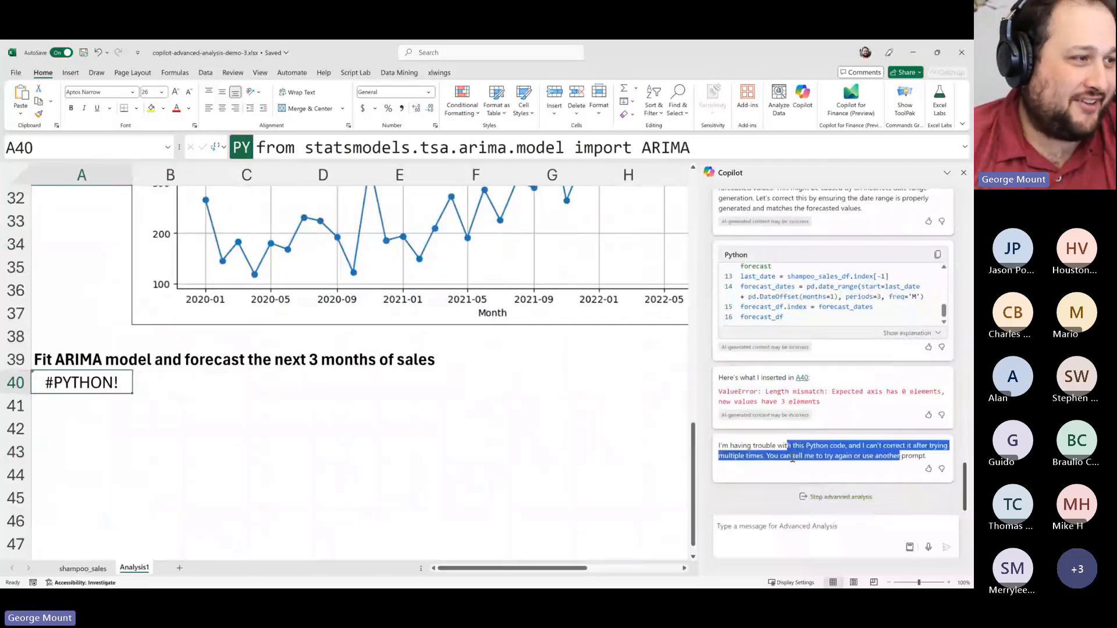
{"action": "left_click", "coordinate": [901, 458]}
{"action": "left_click_drag", "start_coordinate": [776, 447], "coordinate": [890, 460]}
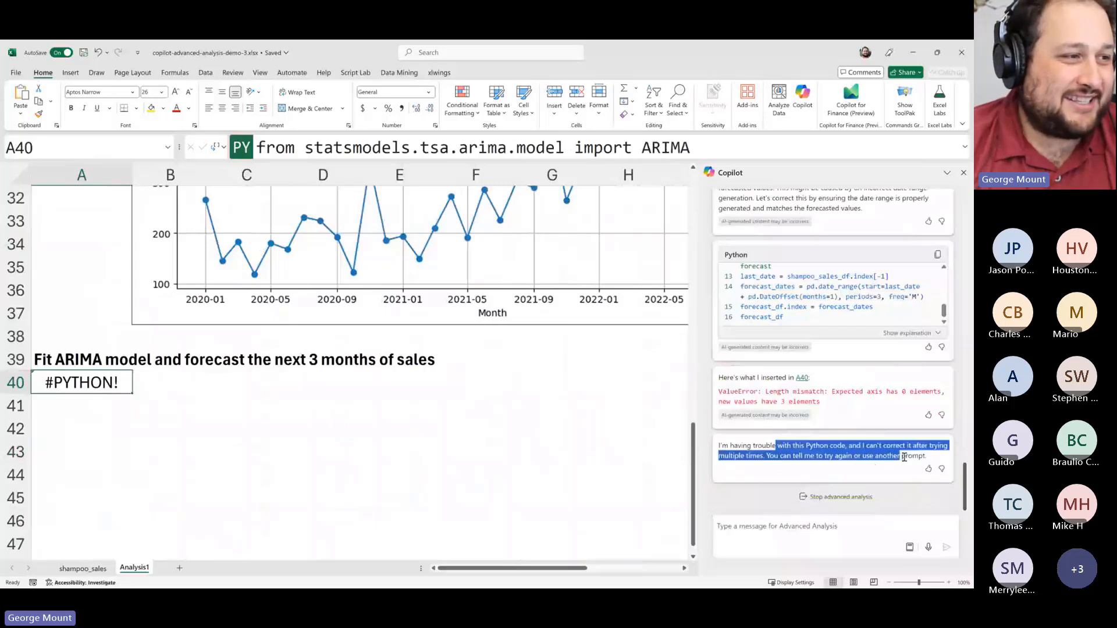
{"action": "left_click_drag", "start_coordinate": [782, 456], "coordinate": [890, 456]}
{"action": "left_click", "coordinate": [921, 454]}
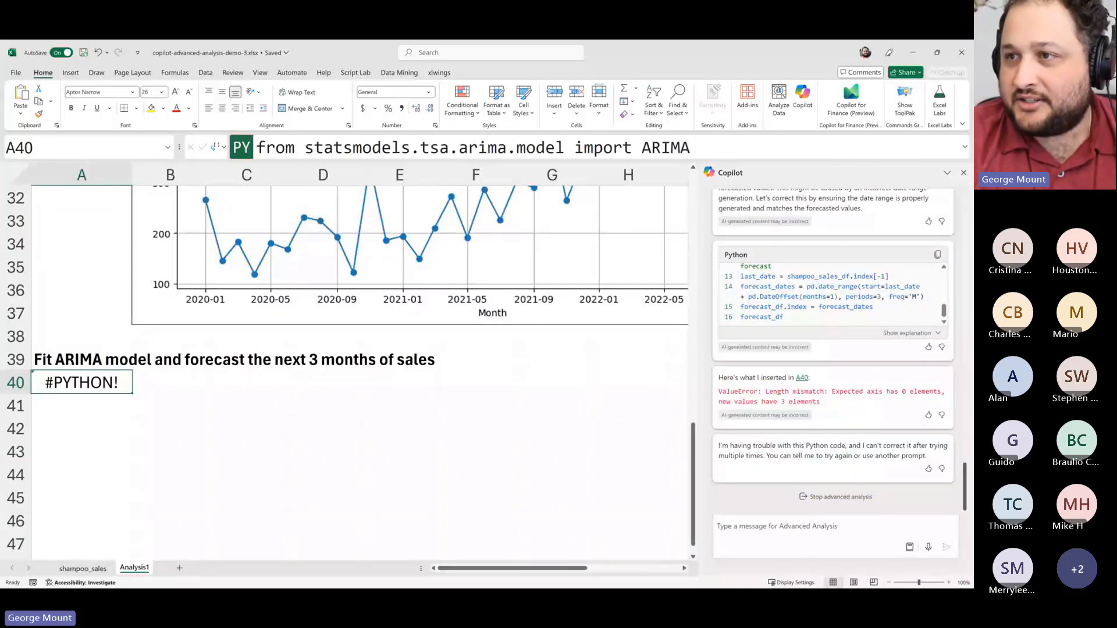
Switch from the shampoo sales workbook to another window
{"action": "key", "text": "alt+Tab"}
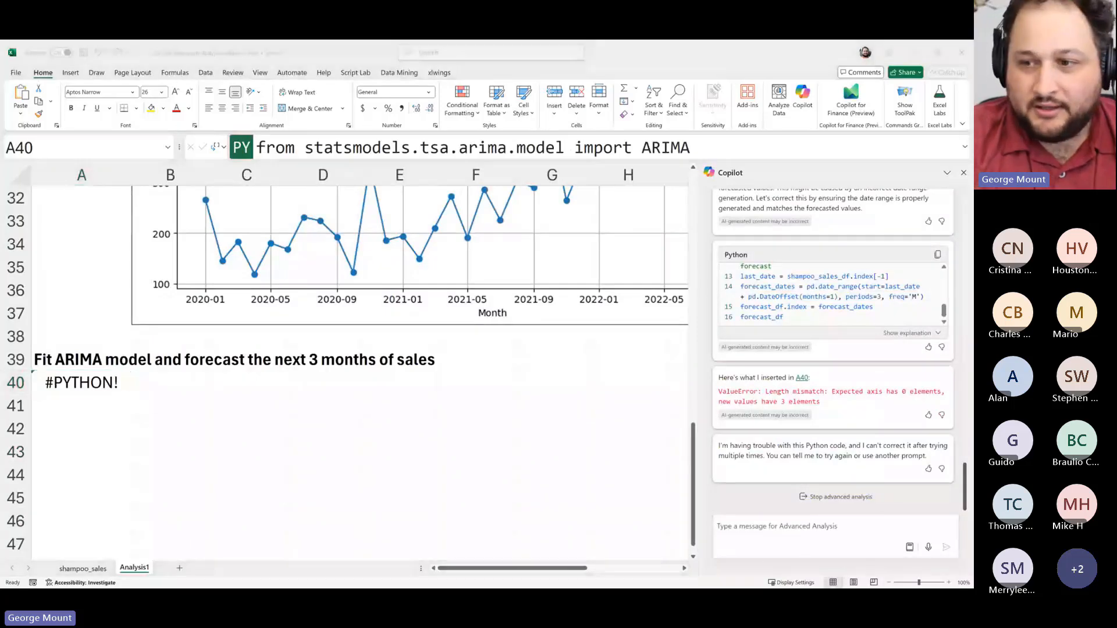